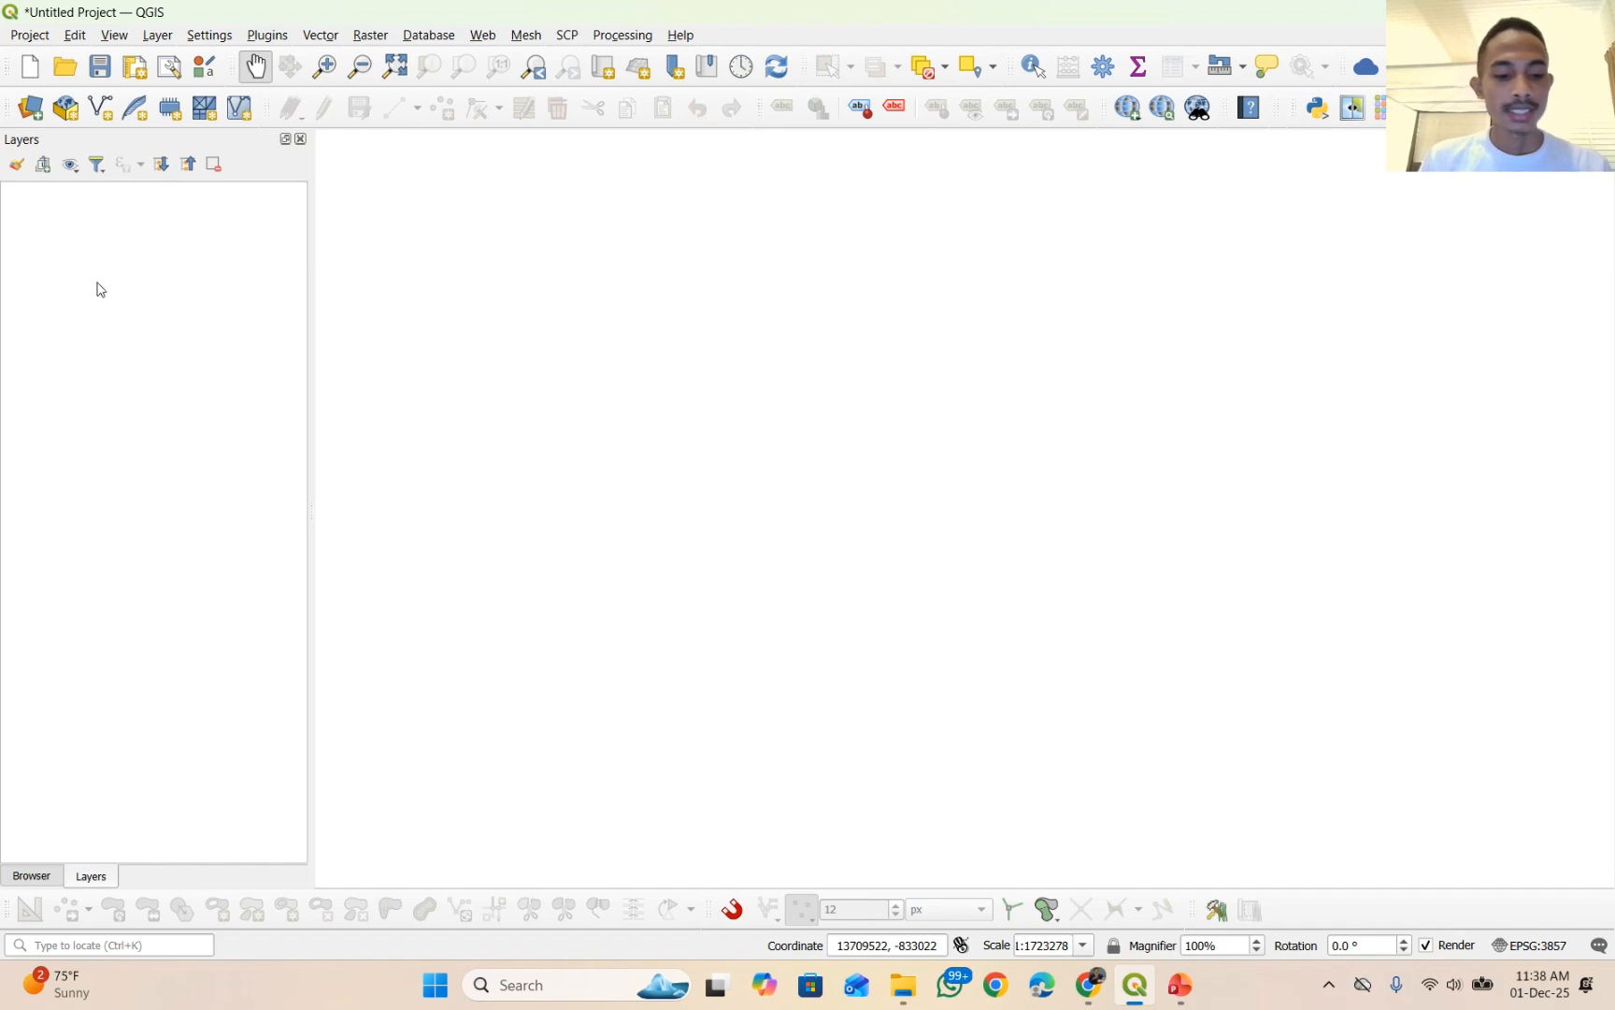
# - Start adding a vector layer and browse to the SucoTL folder inside Timor-Leste_Administrative_Boundaries_2022
pyautogui.hotkey('ctrl', 'shift', 'v')
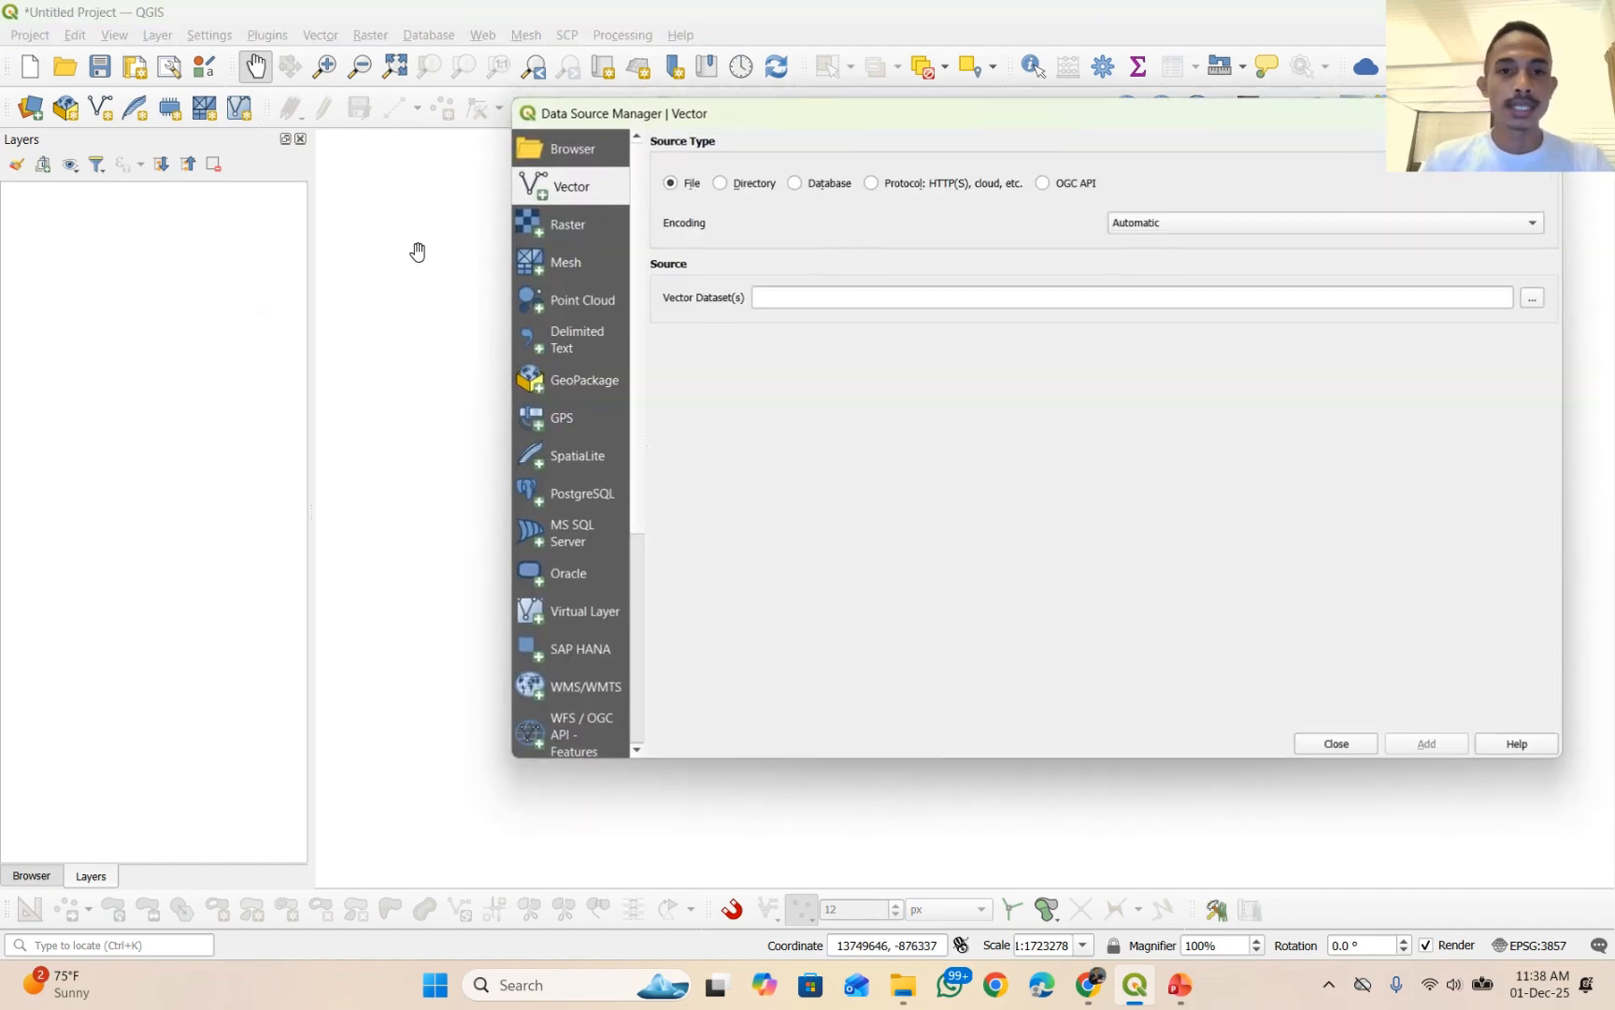
pyautogui.moveTo(1037, 121); pyautogui.dragTo(809, 83)
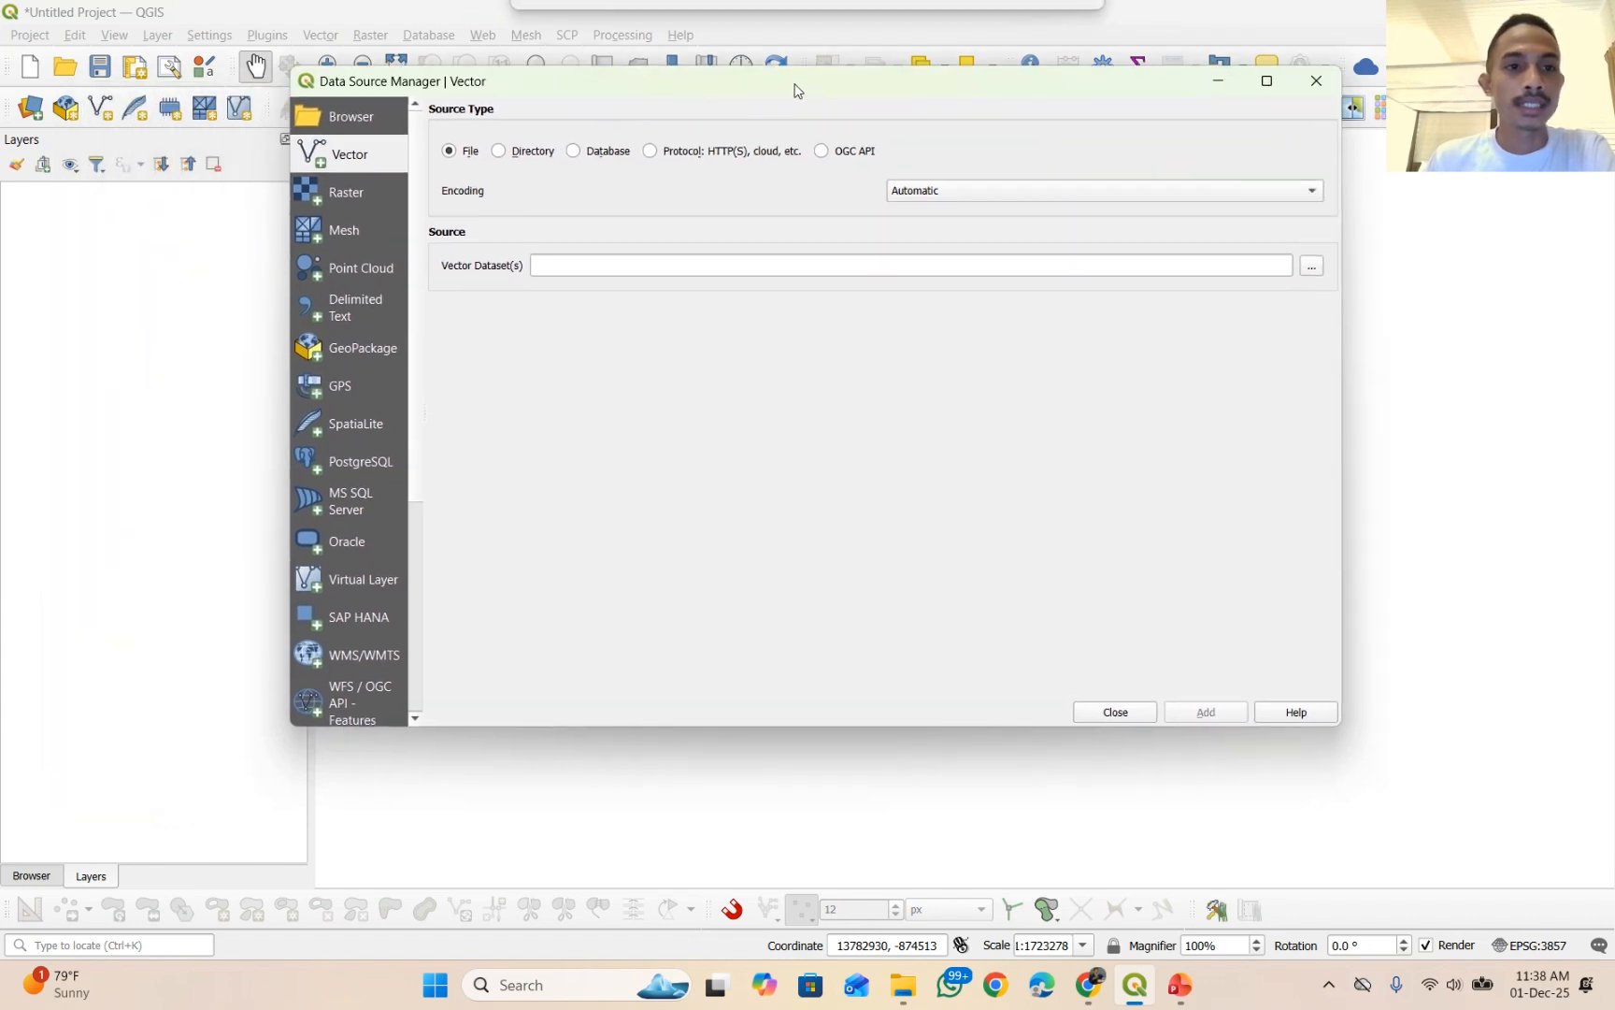
pyautogui.click(1312, 267)
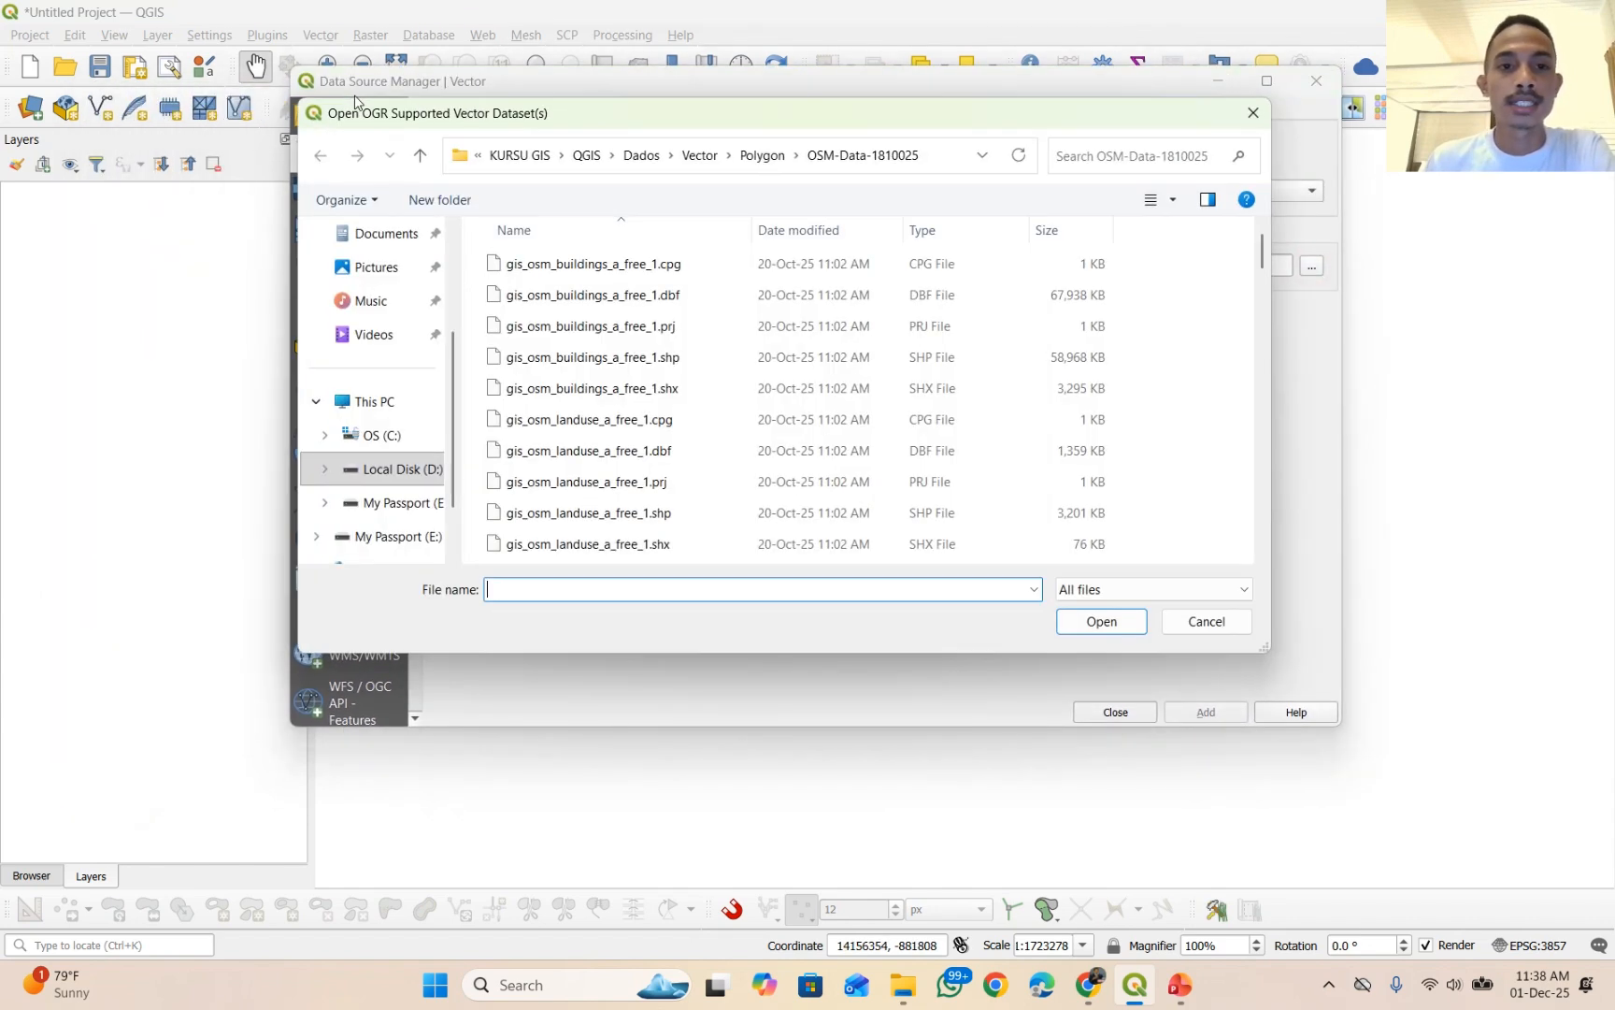
pyautogui.click(636, 157)
pyautogui.doubleClick(577, 296)
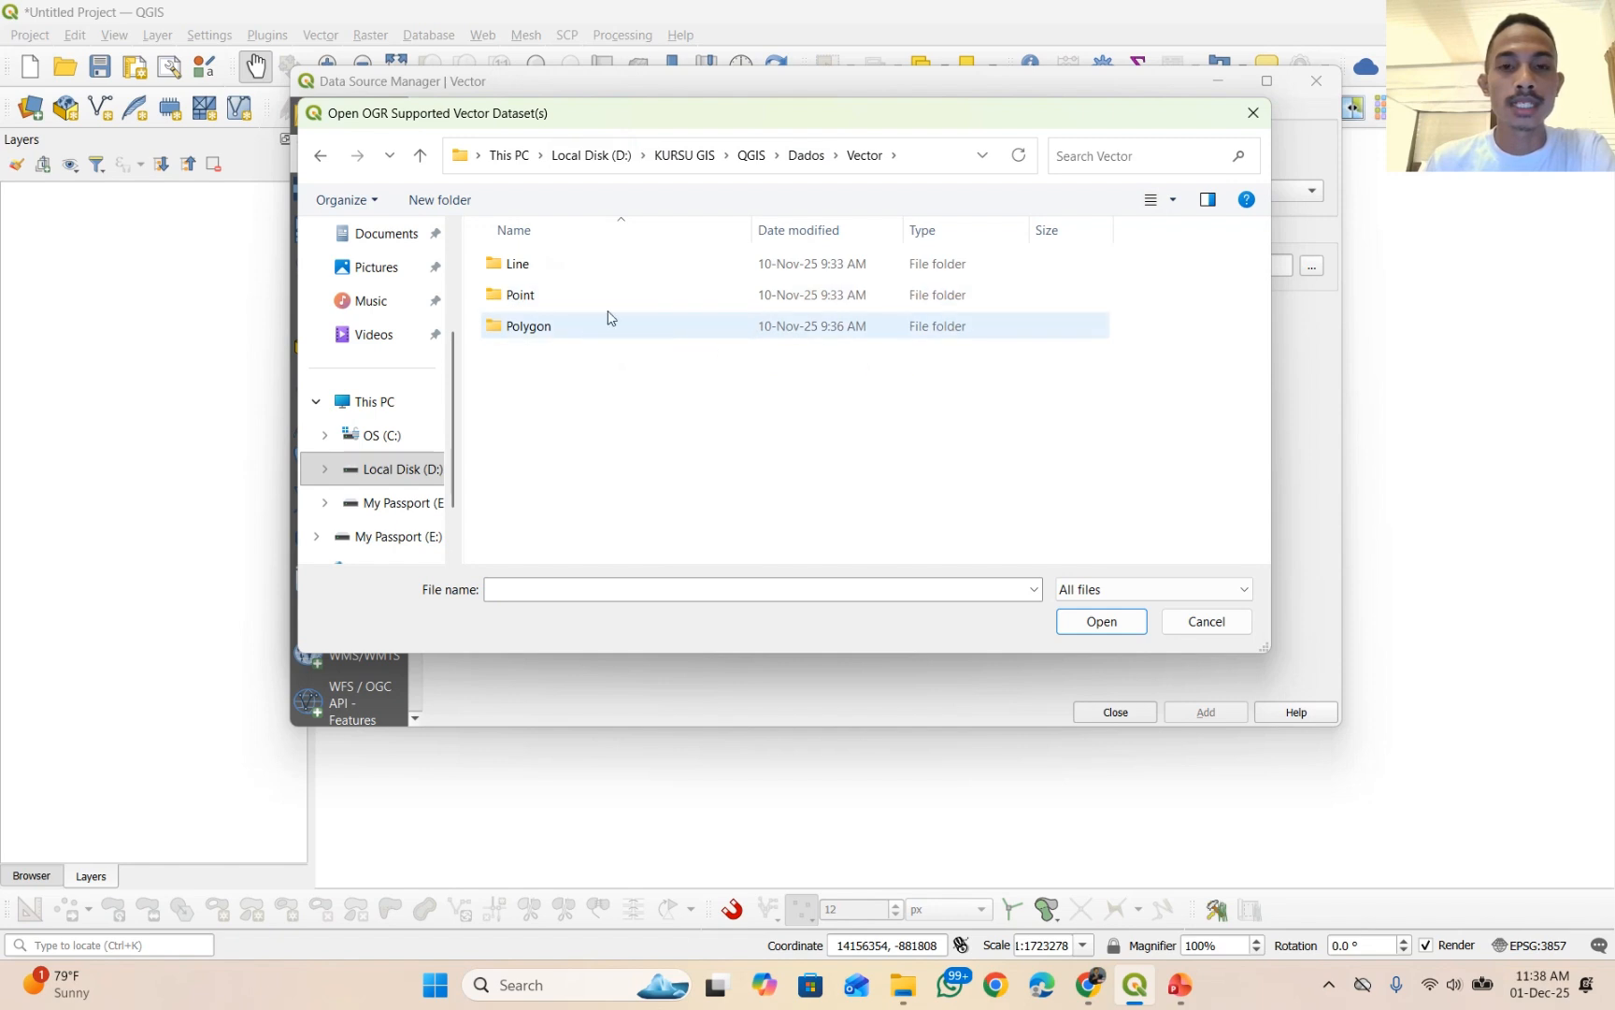
pyautogui.click(802, 167)
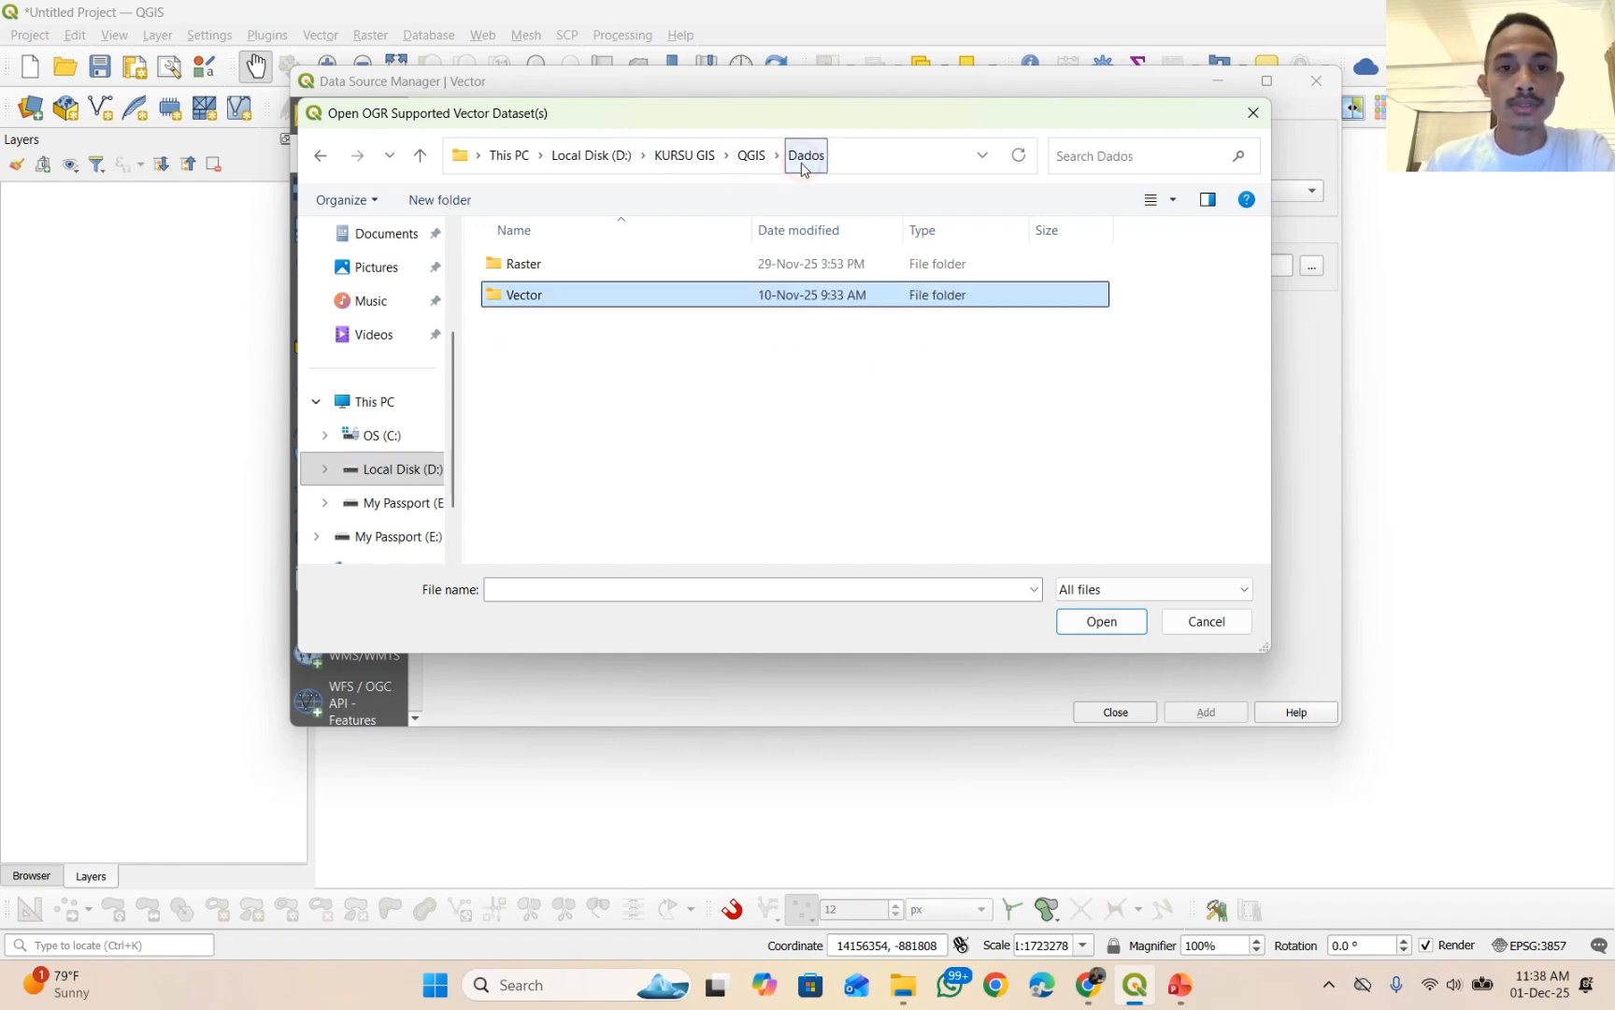
pyautogui.doubleClick(534, 294)
pyautogui.doubleClick(531, 325)
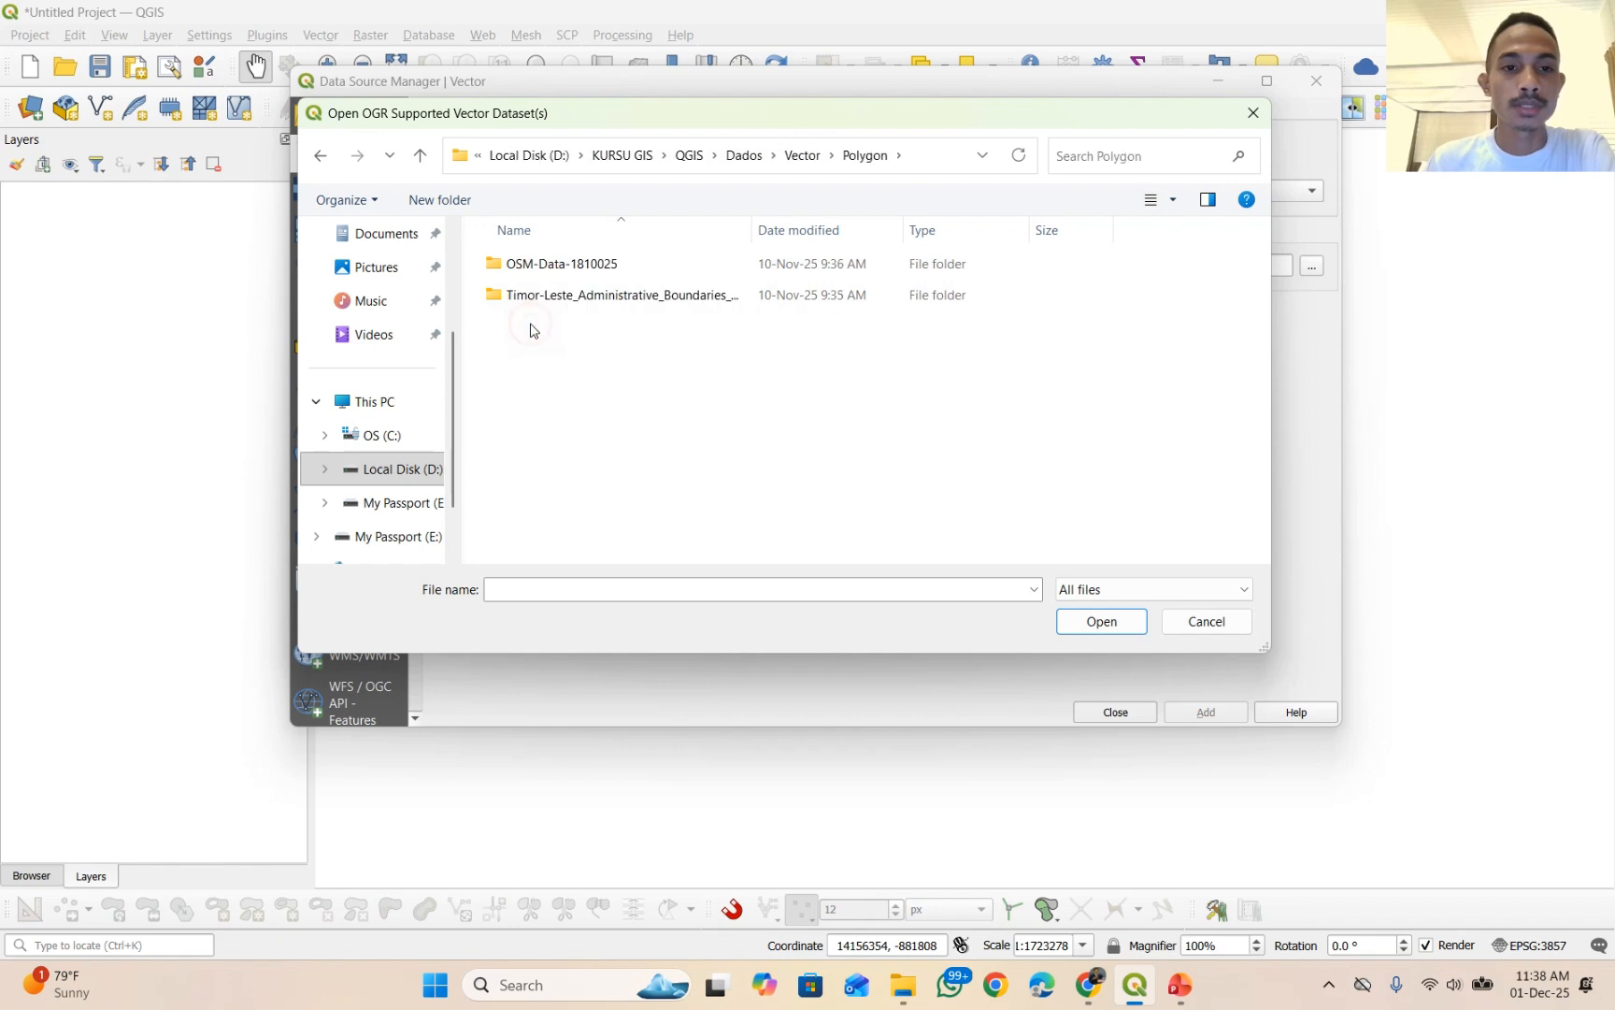
pyautogui.doubleClick(552, 297)
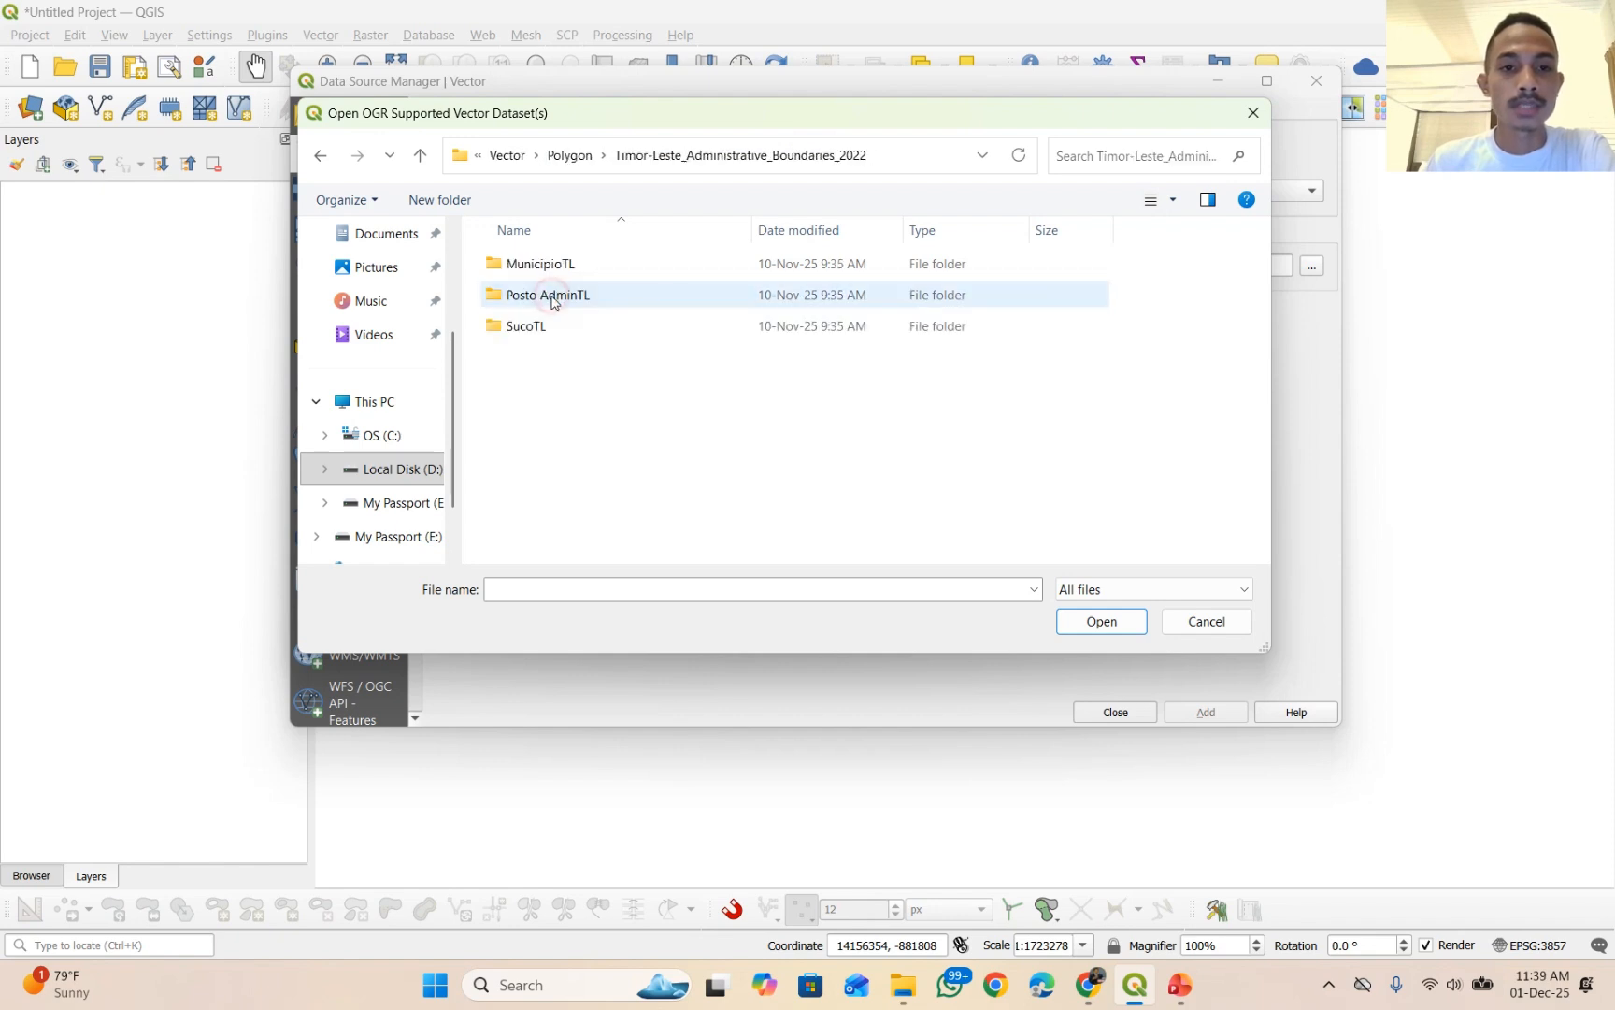
pyautogui.doubleClick(527, 326)
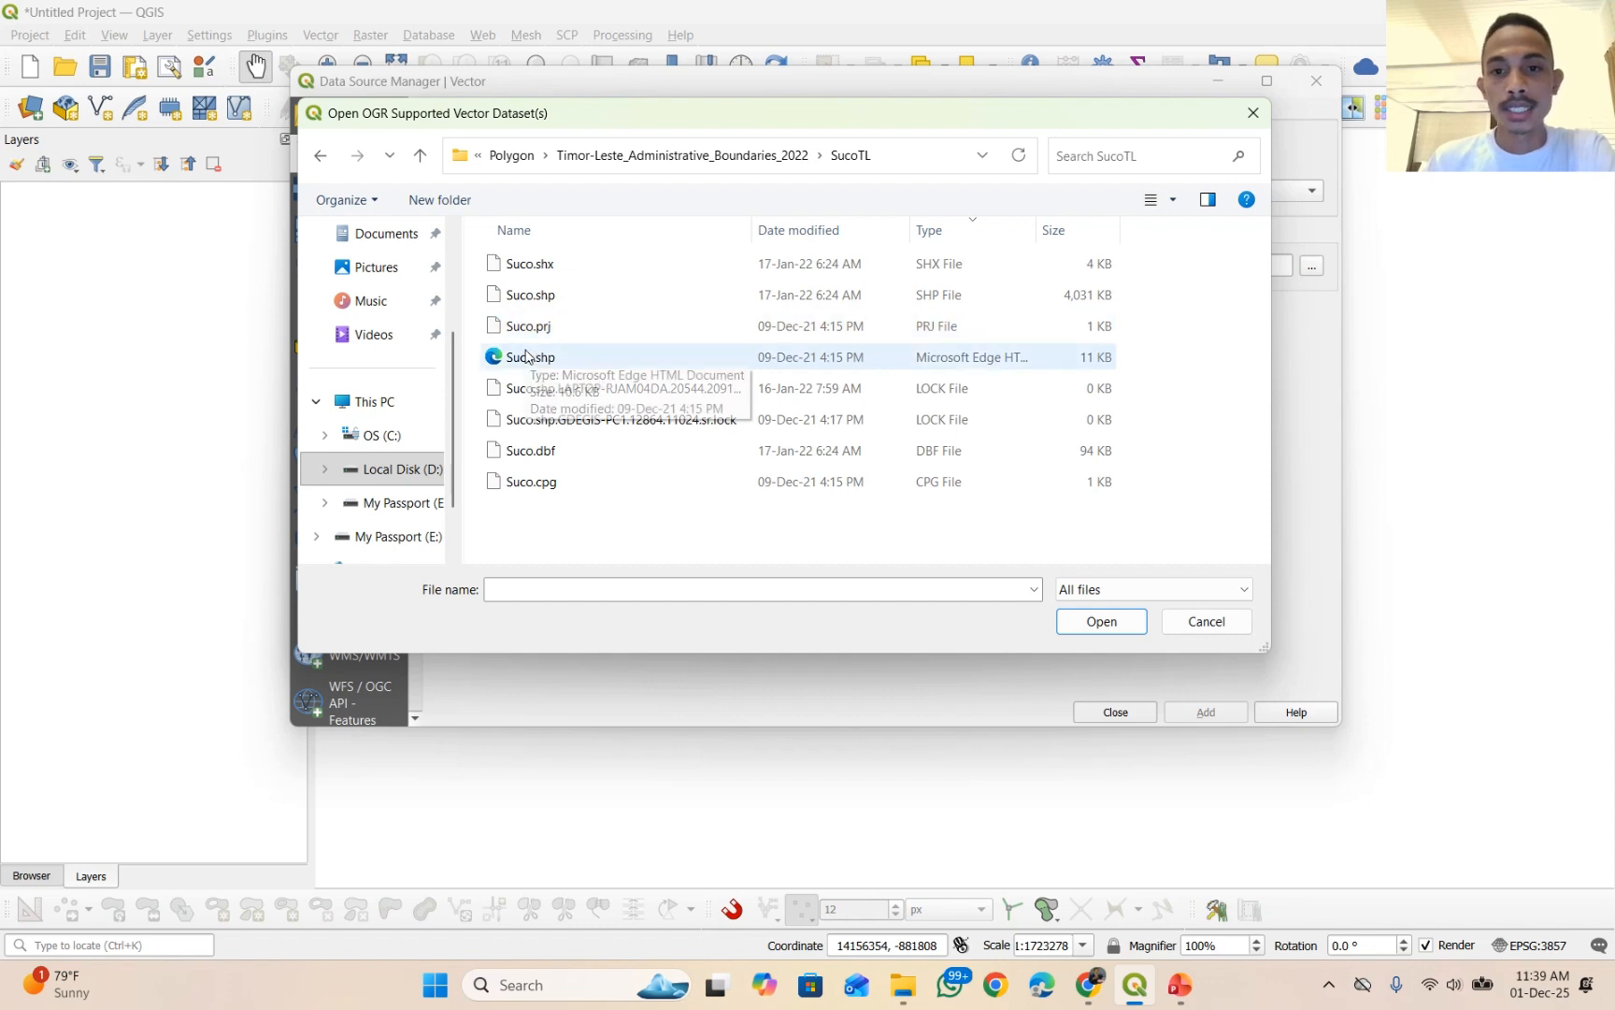
# - Add the Suco.shp shapefile to the project as a vector layer and close the data source dialog
pyautogui.click(560, 296)
pyautogui.click(1118, 621)
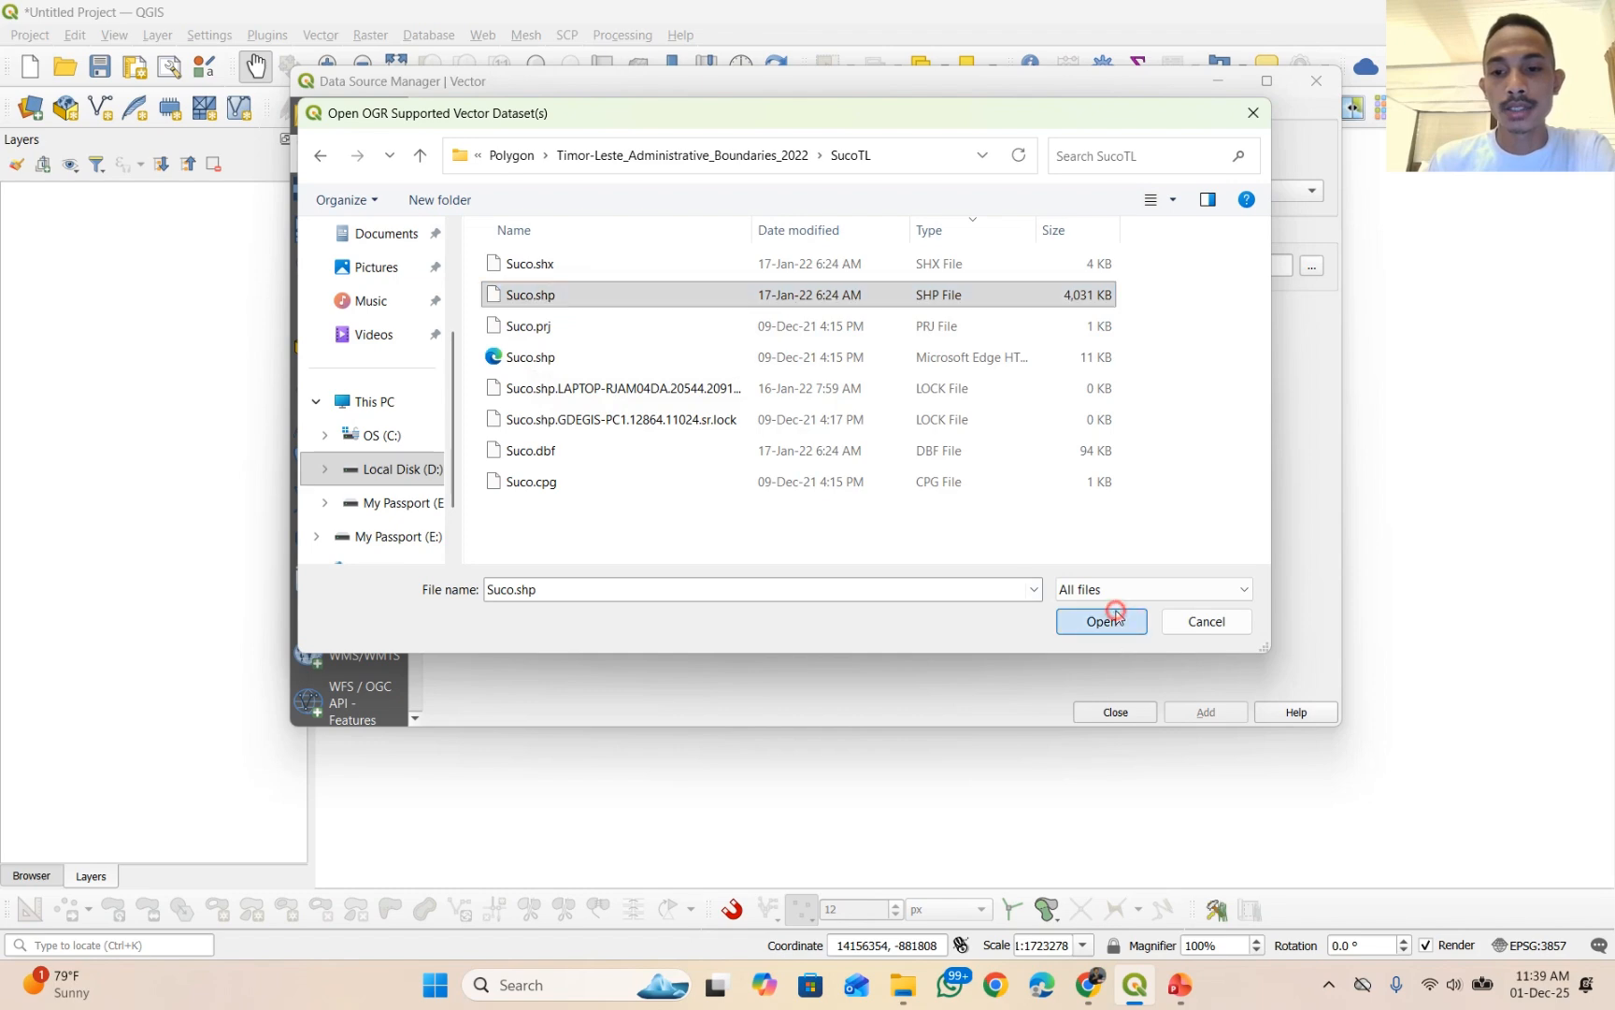
pyautogui.click(1204, 712)
pyautogui.click(1122, 712)
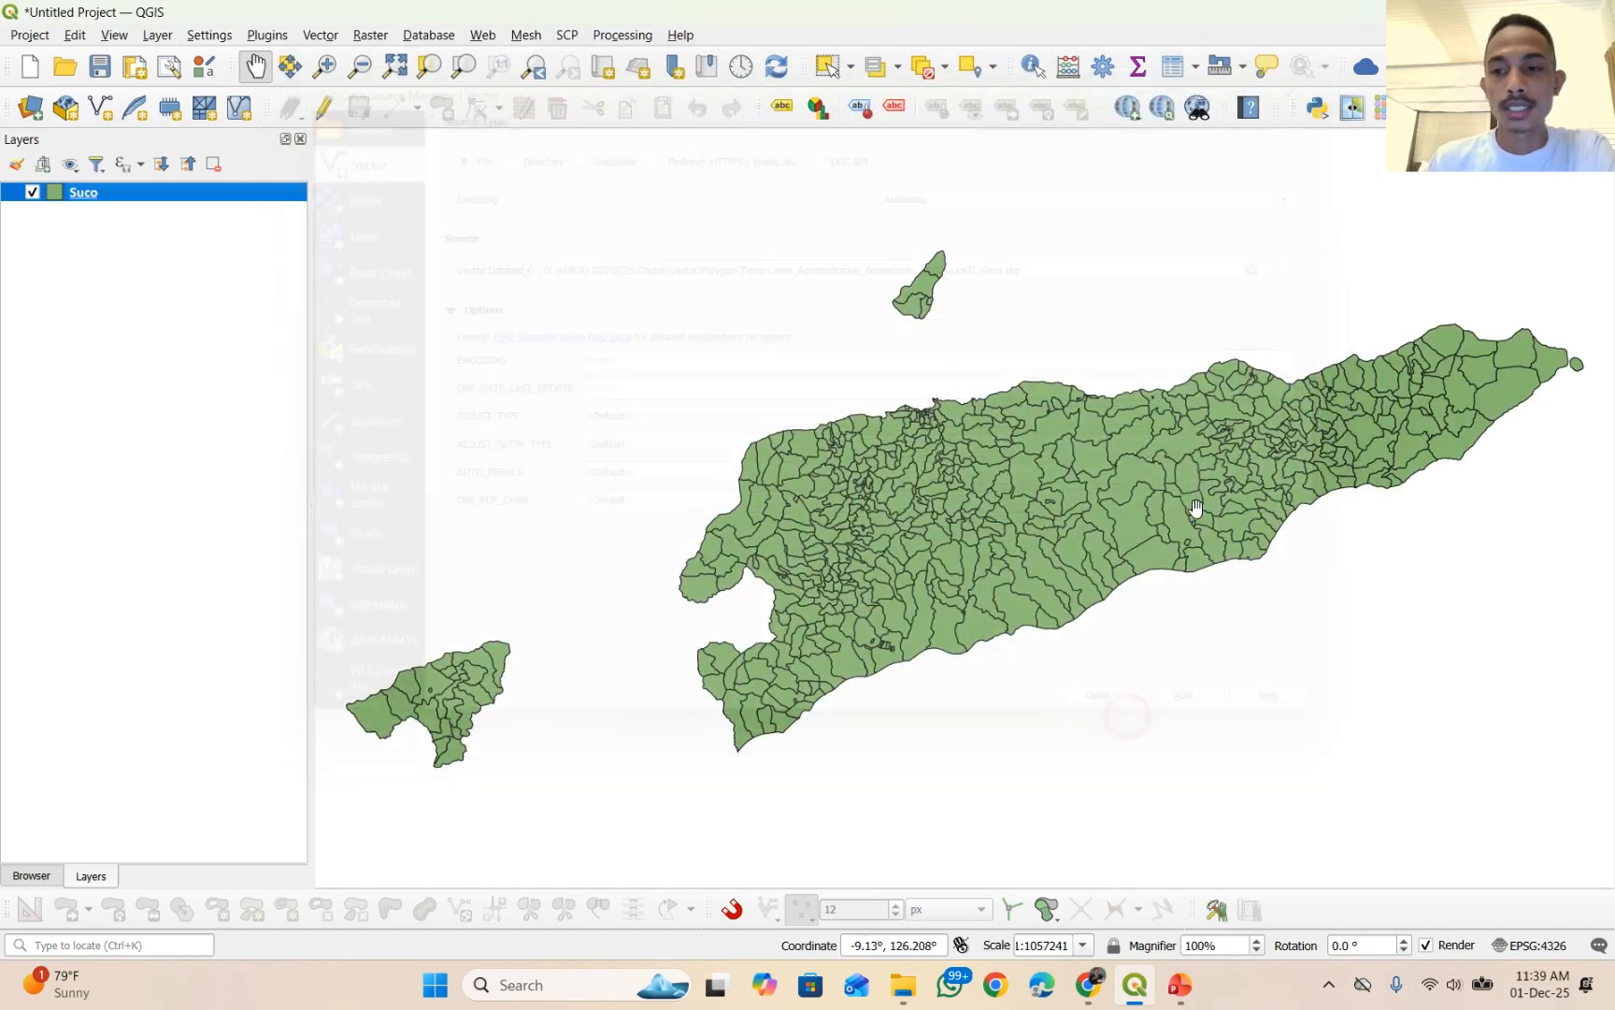
pyautogui.scroll(2, 1018, 464)
pyautogui.scroll(-2, 1018, 465)
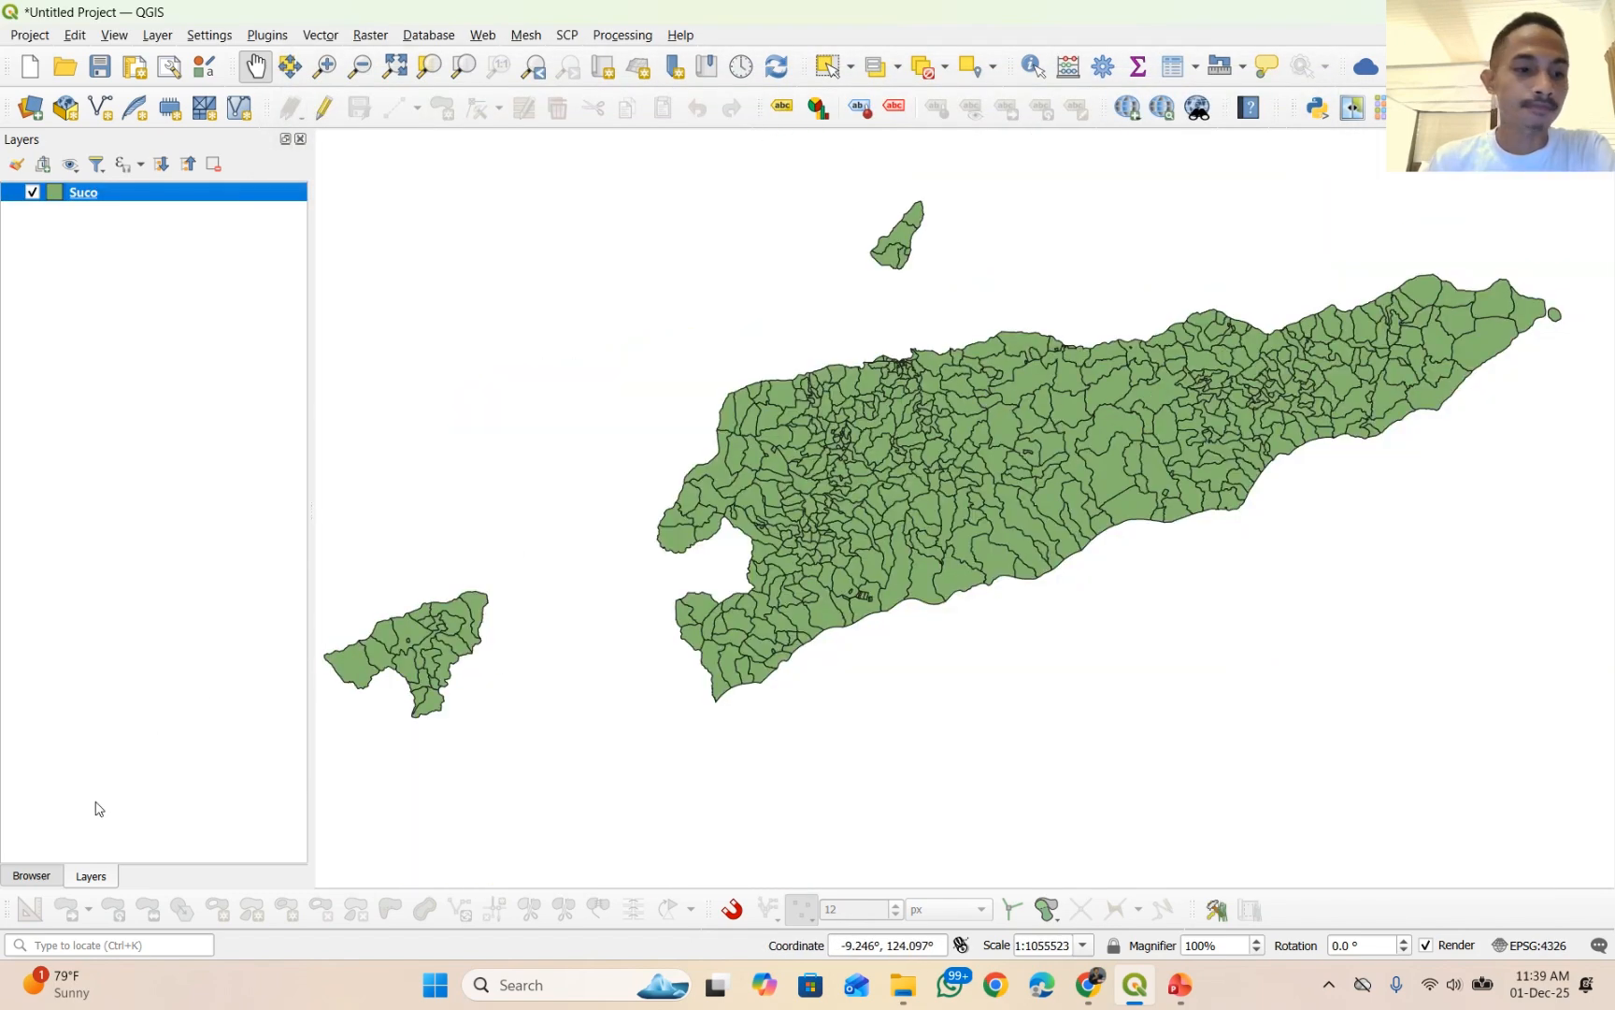
# - Add the Google Satelite XYZ tile layer and place it beneath the Suco layer
pyautogui.click(31, 875)
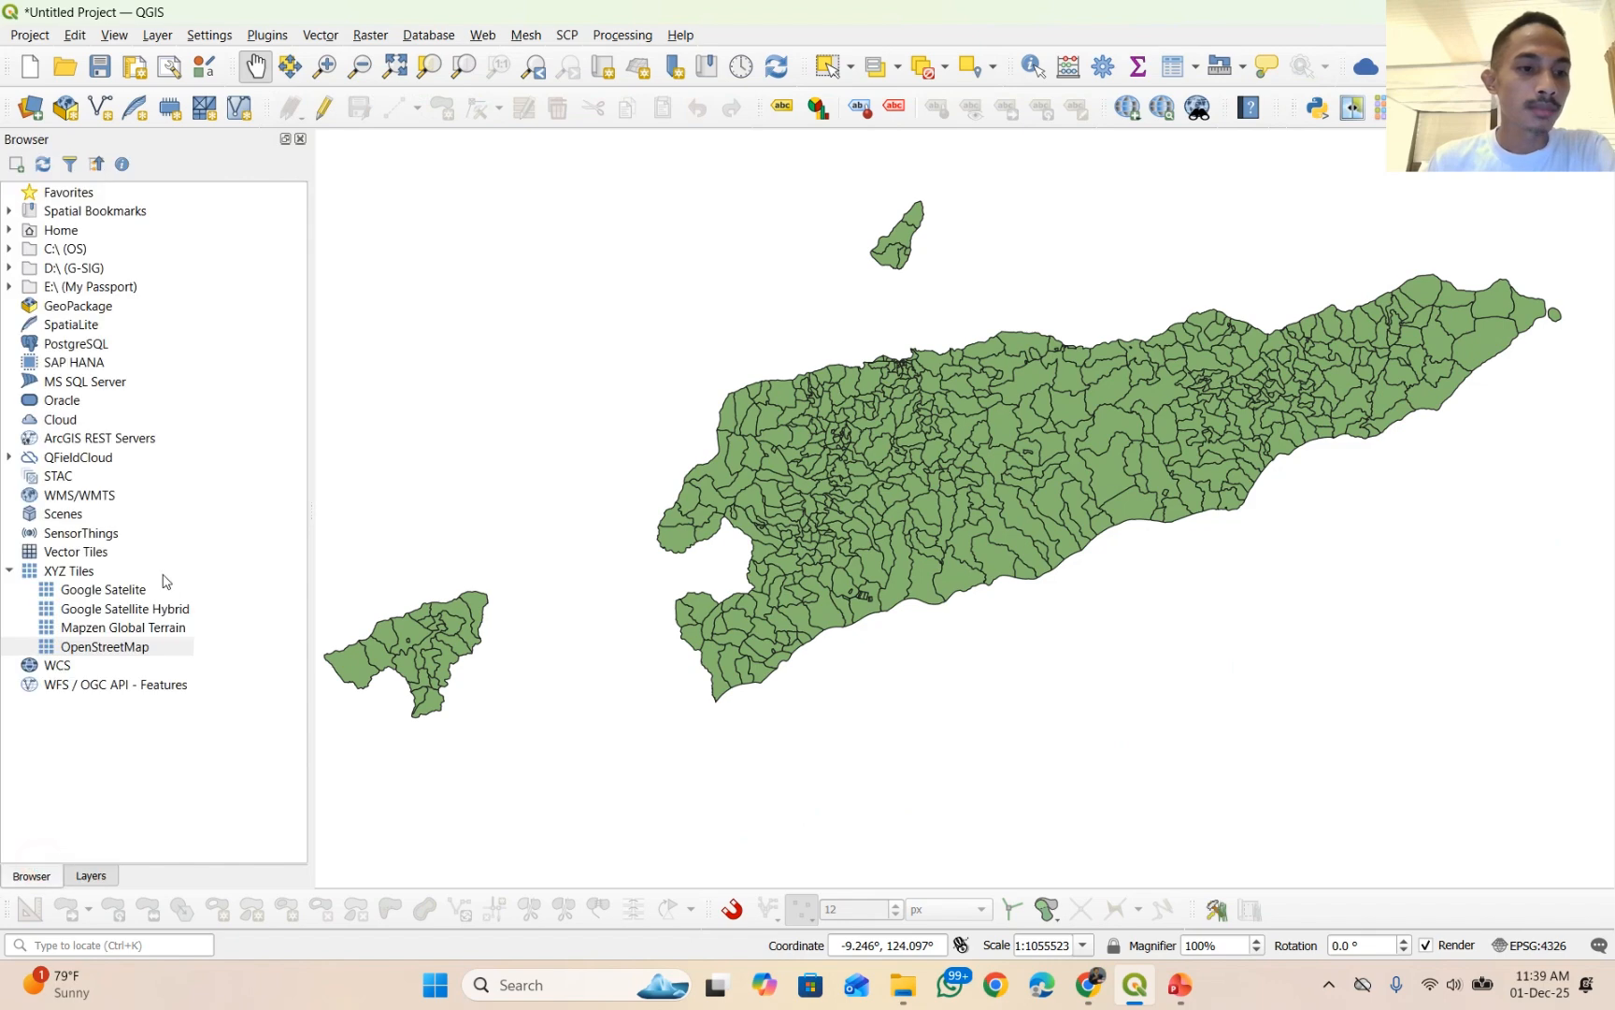
pyautogui.doubleClick(110, 591)
pyautogui.click(91, 875)
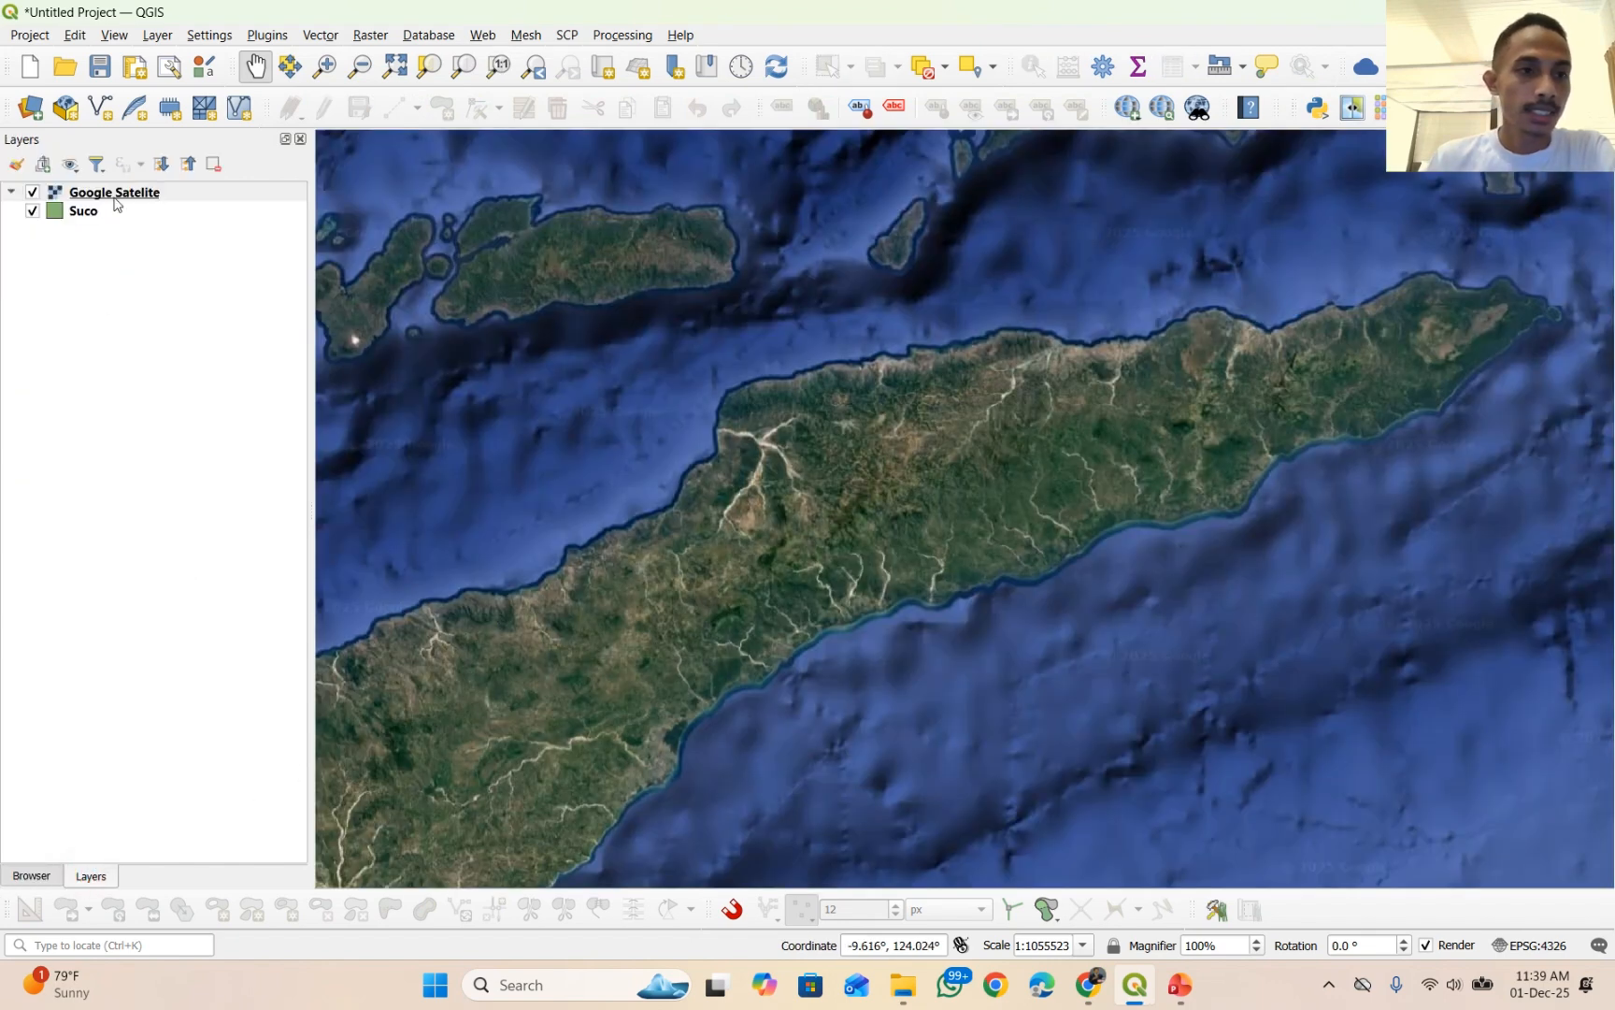
pyautogui.moveTo(117, 204); pyautogui.dragTo(126, 247)
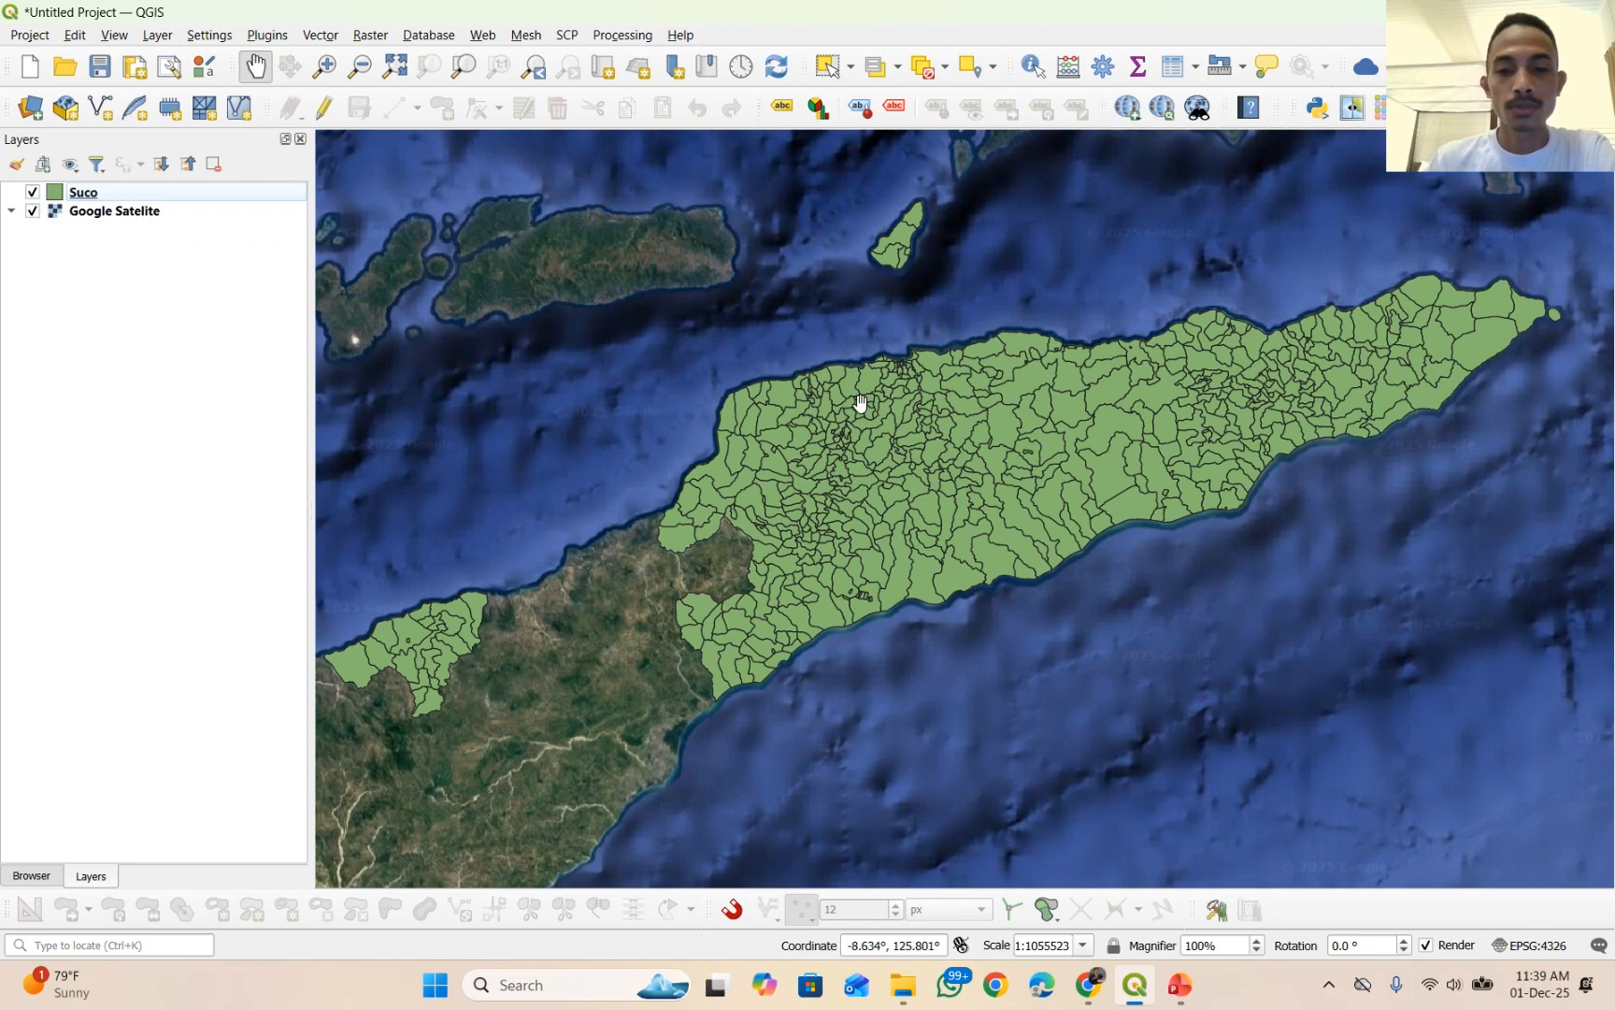
# - Select individual suco polygons near the north coast on the map and clear the selection
pyautogui.scroll(5, 860, 402)
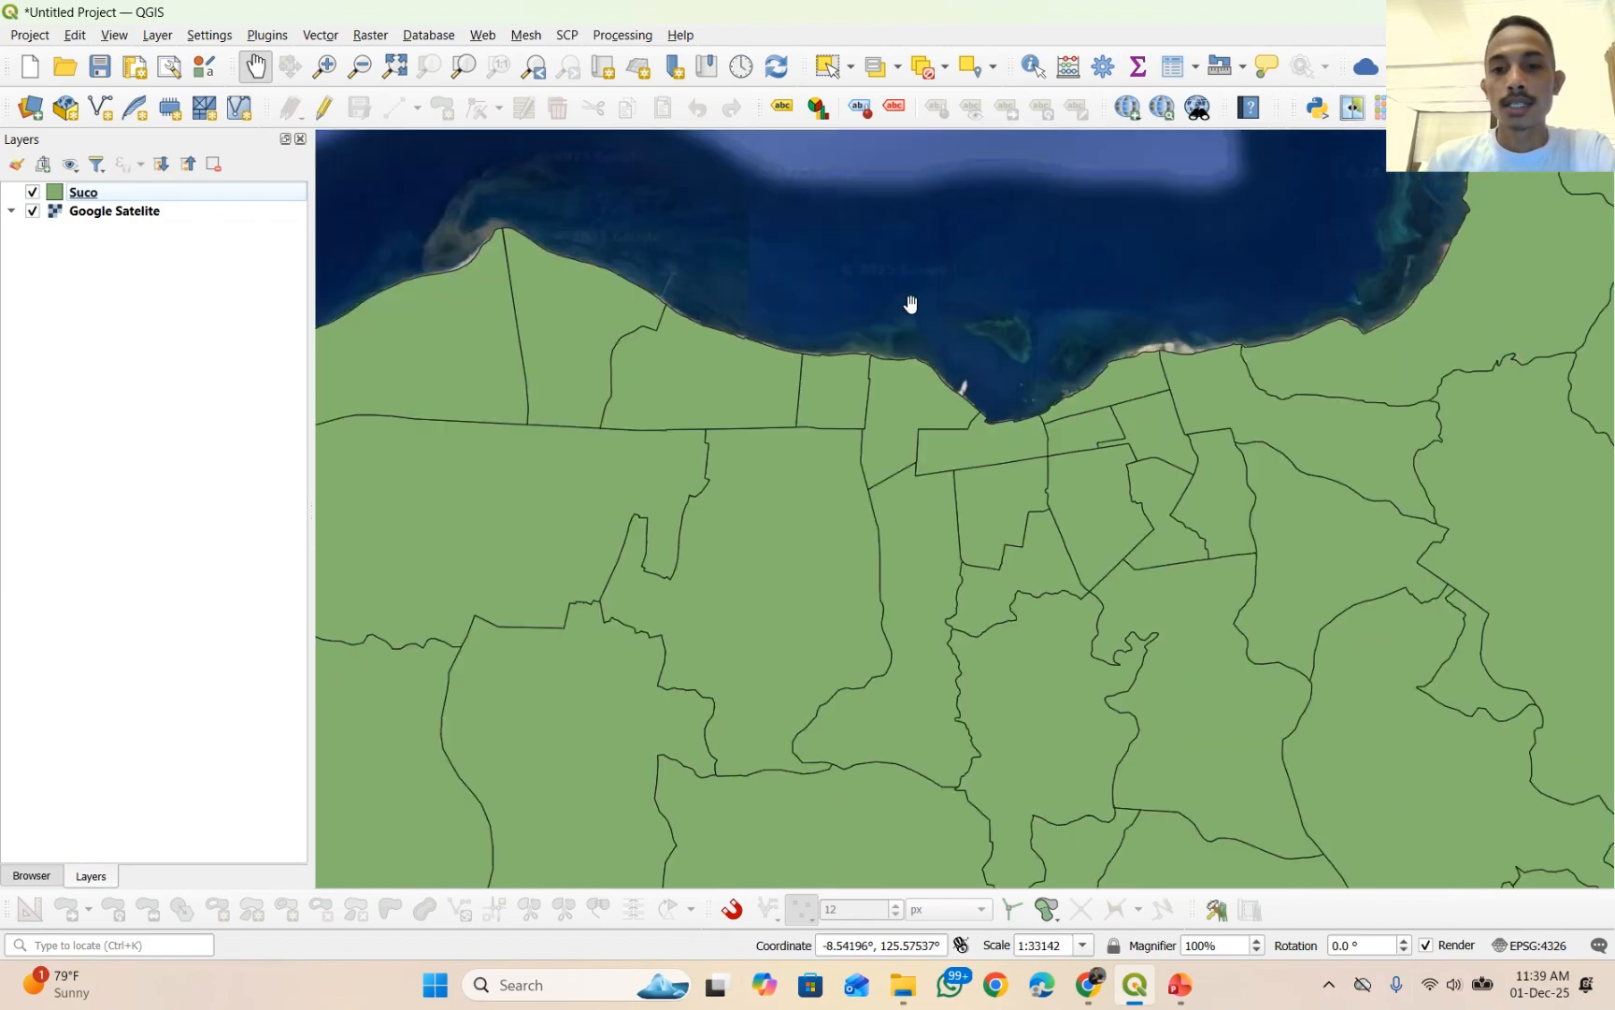
pyautogui.scroll(-2, 754, 349)
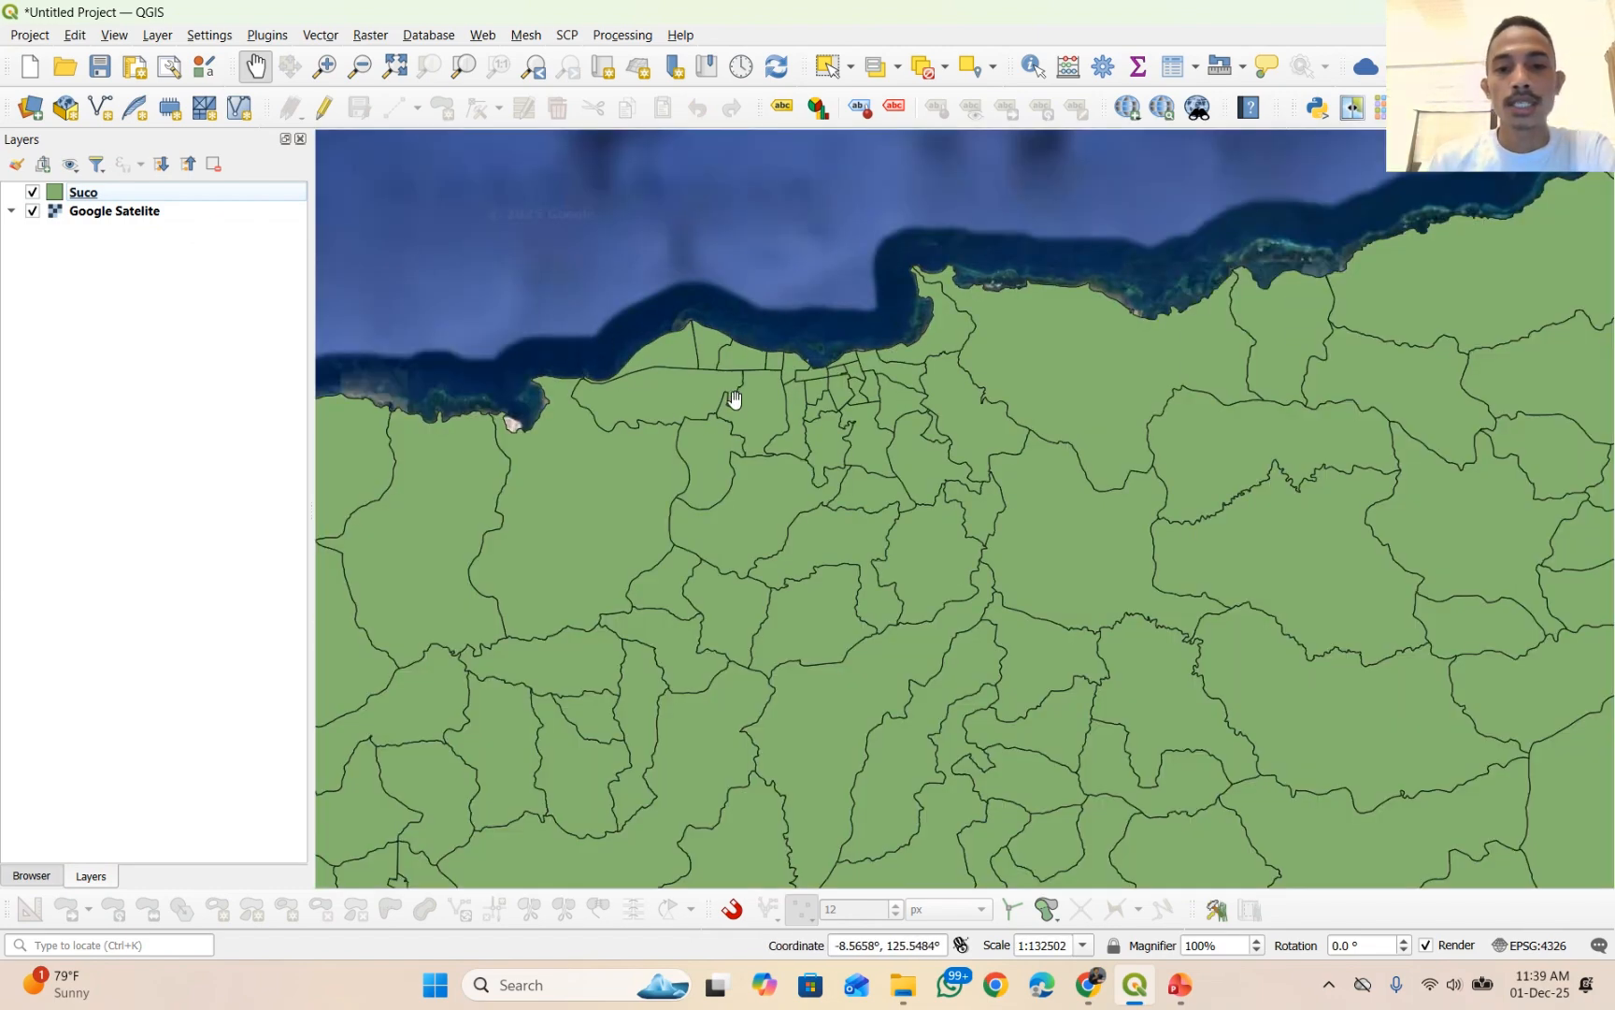
pyautogui.moveTo(736, 400); pyautogui.dragTo(930, 371)
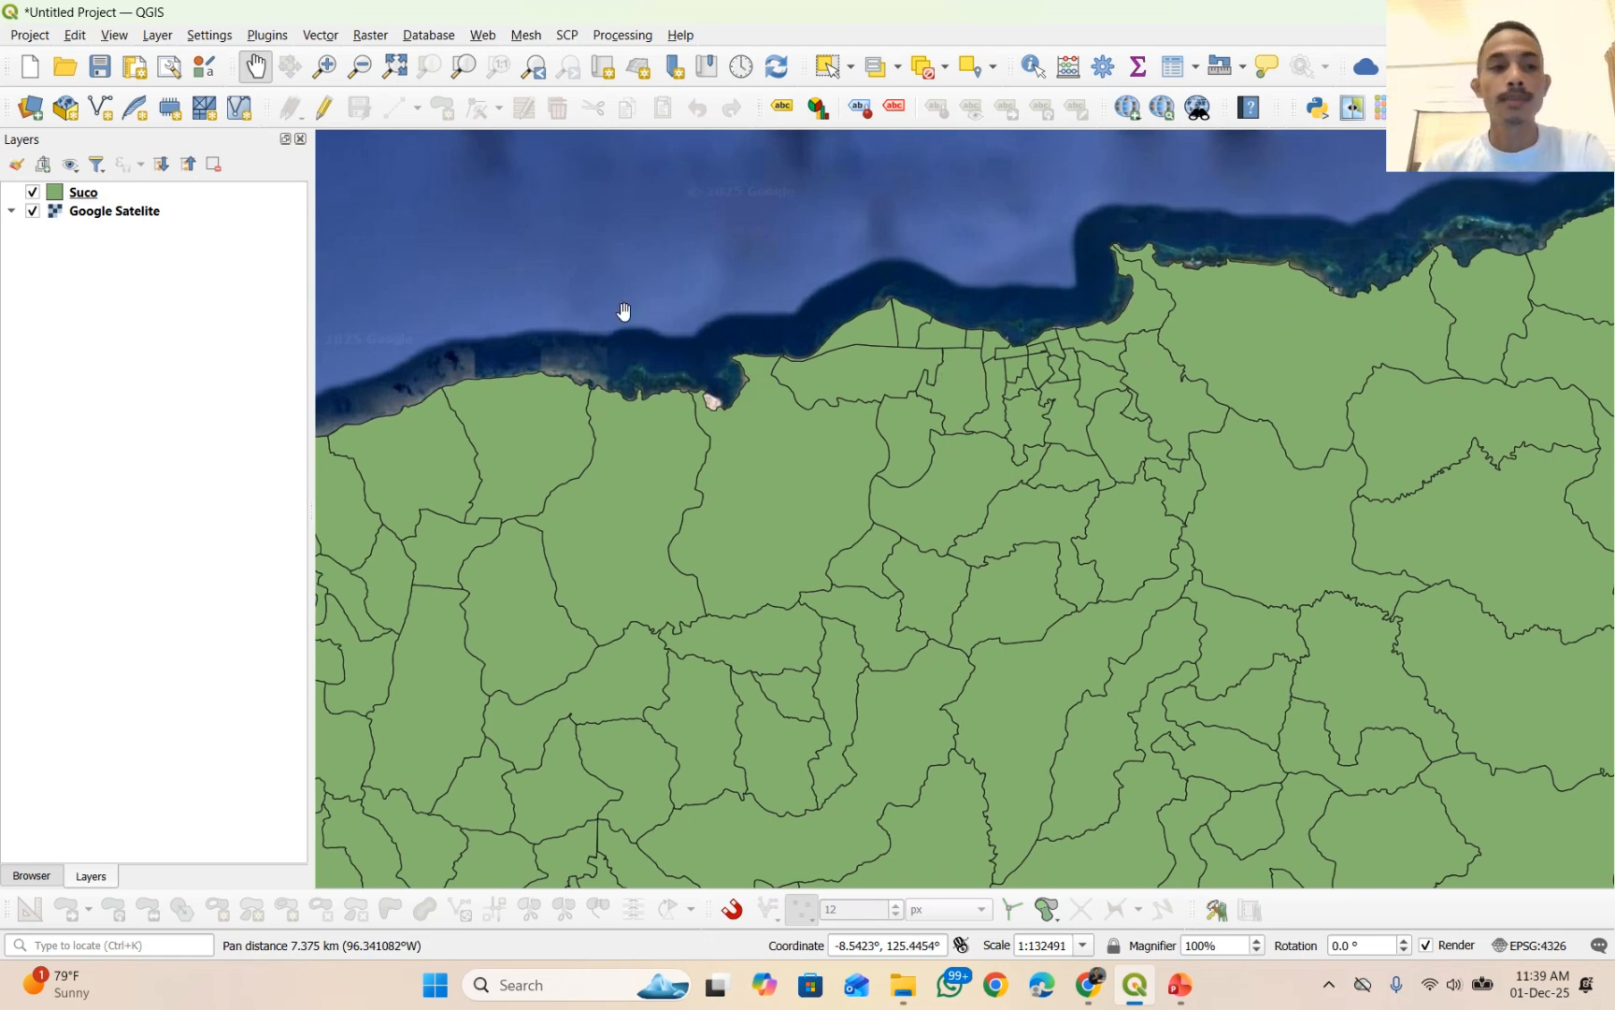
pyautogui.click(129, 304)
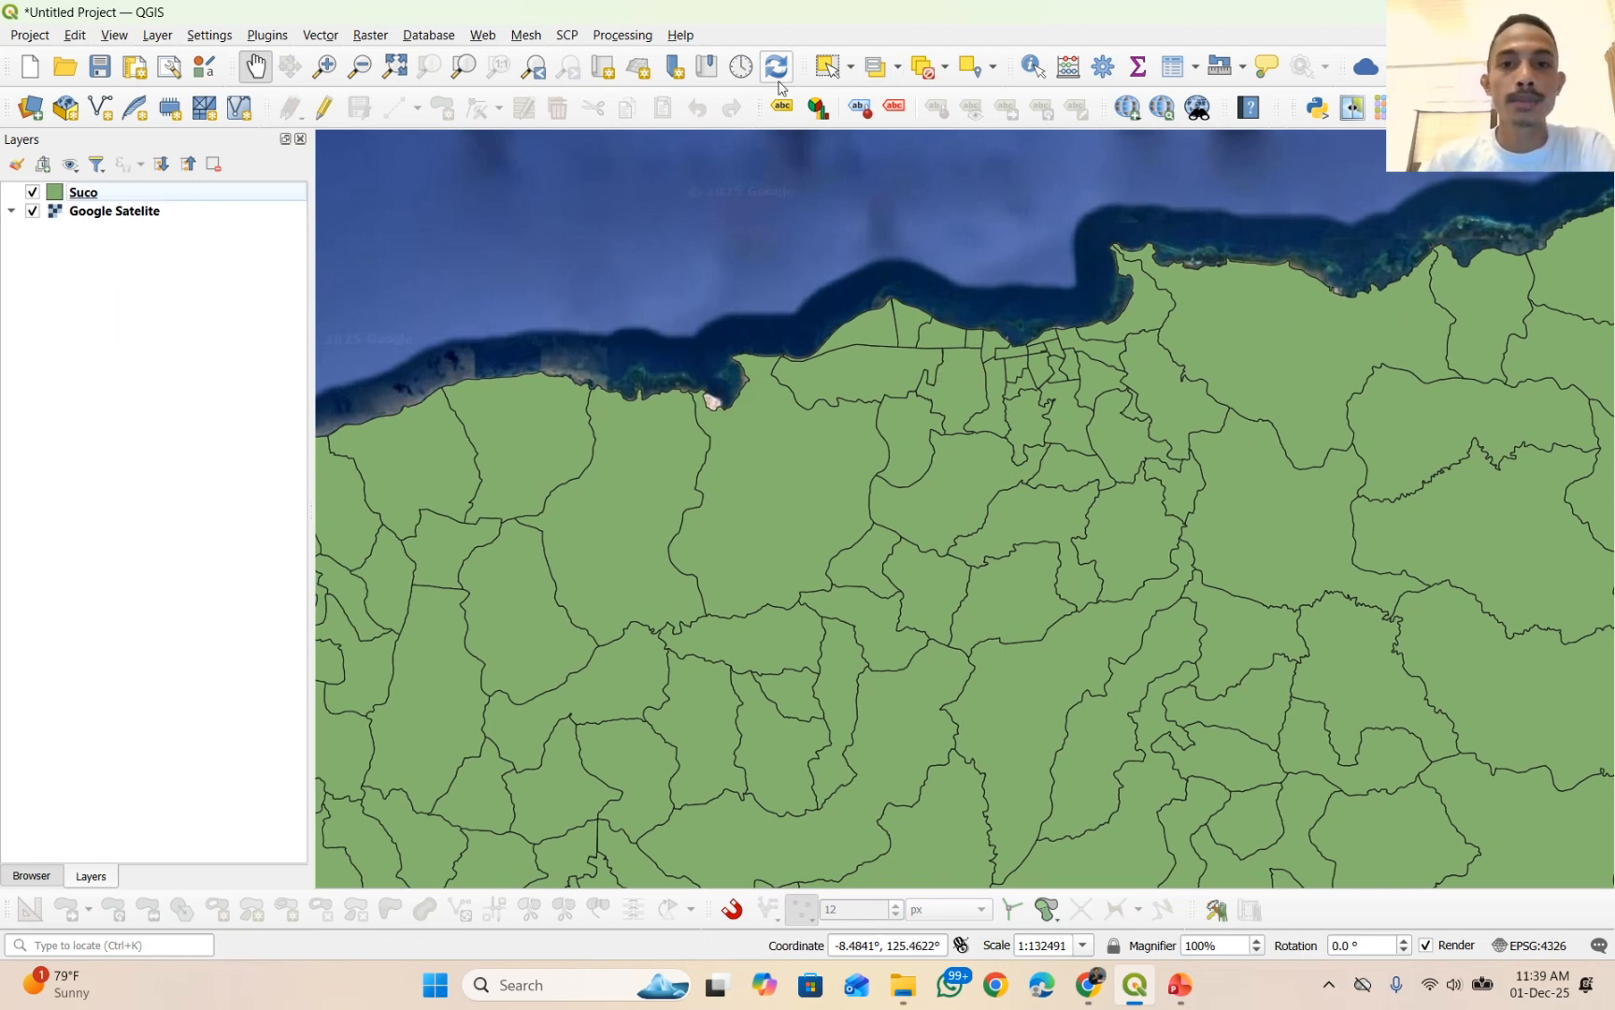
pyautogui.click(827, 65)
pyautogui.click(1038, 378)
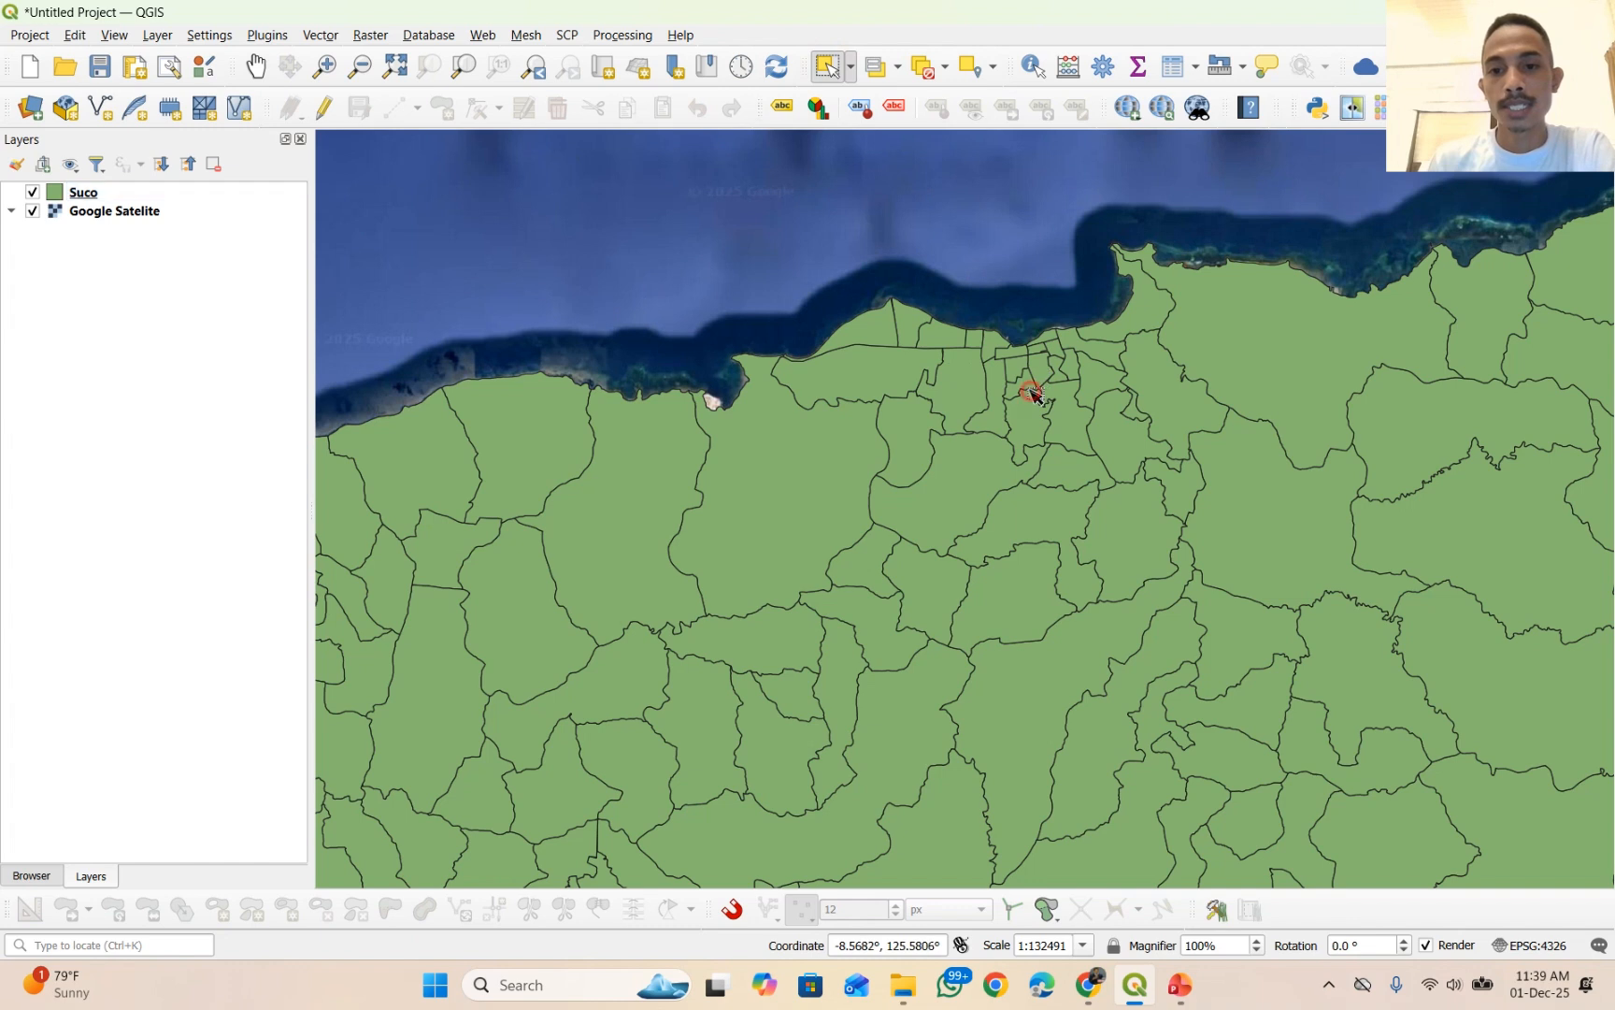
pyautogui.click(931, 462)
pyautogui.click(907, 442)
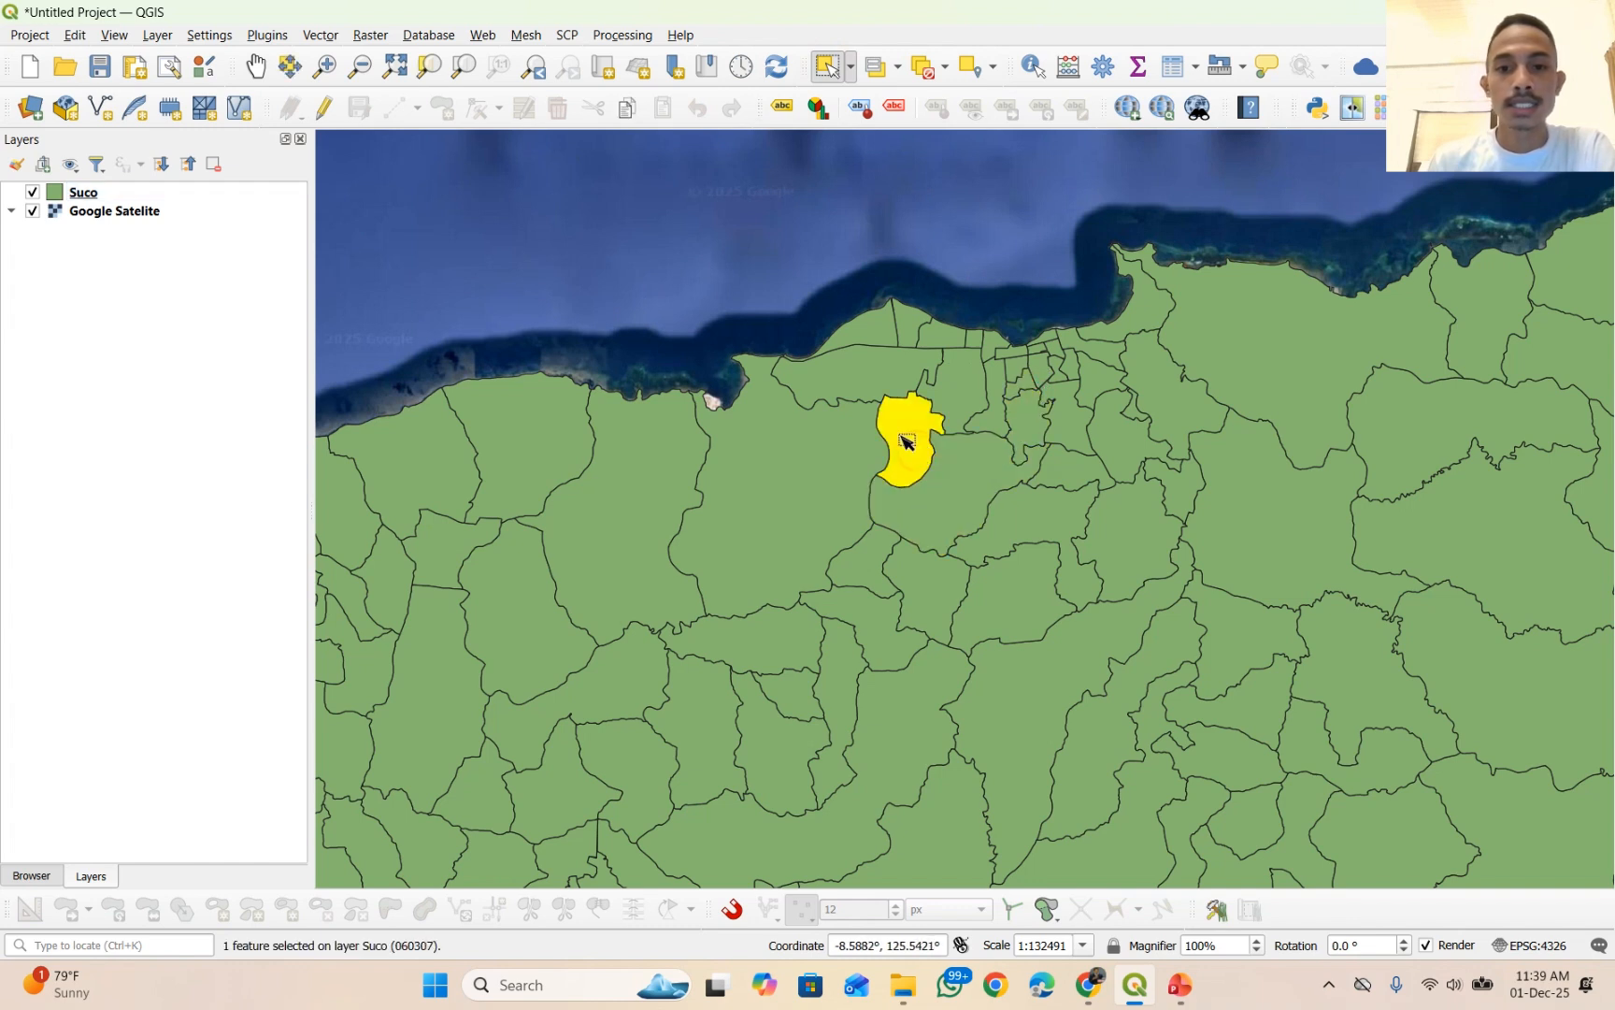
pyautogui.click(802, 195)
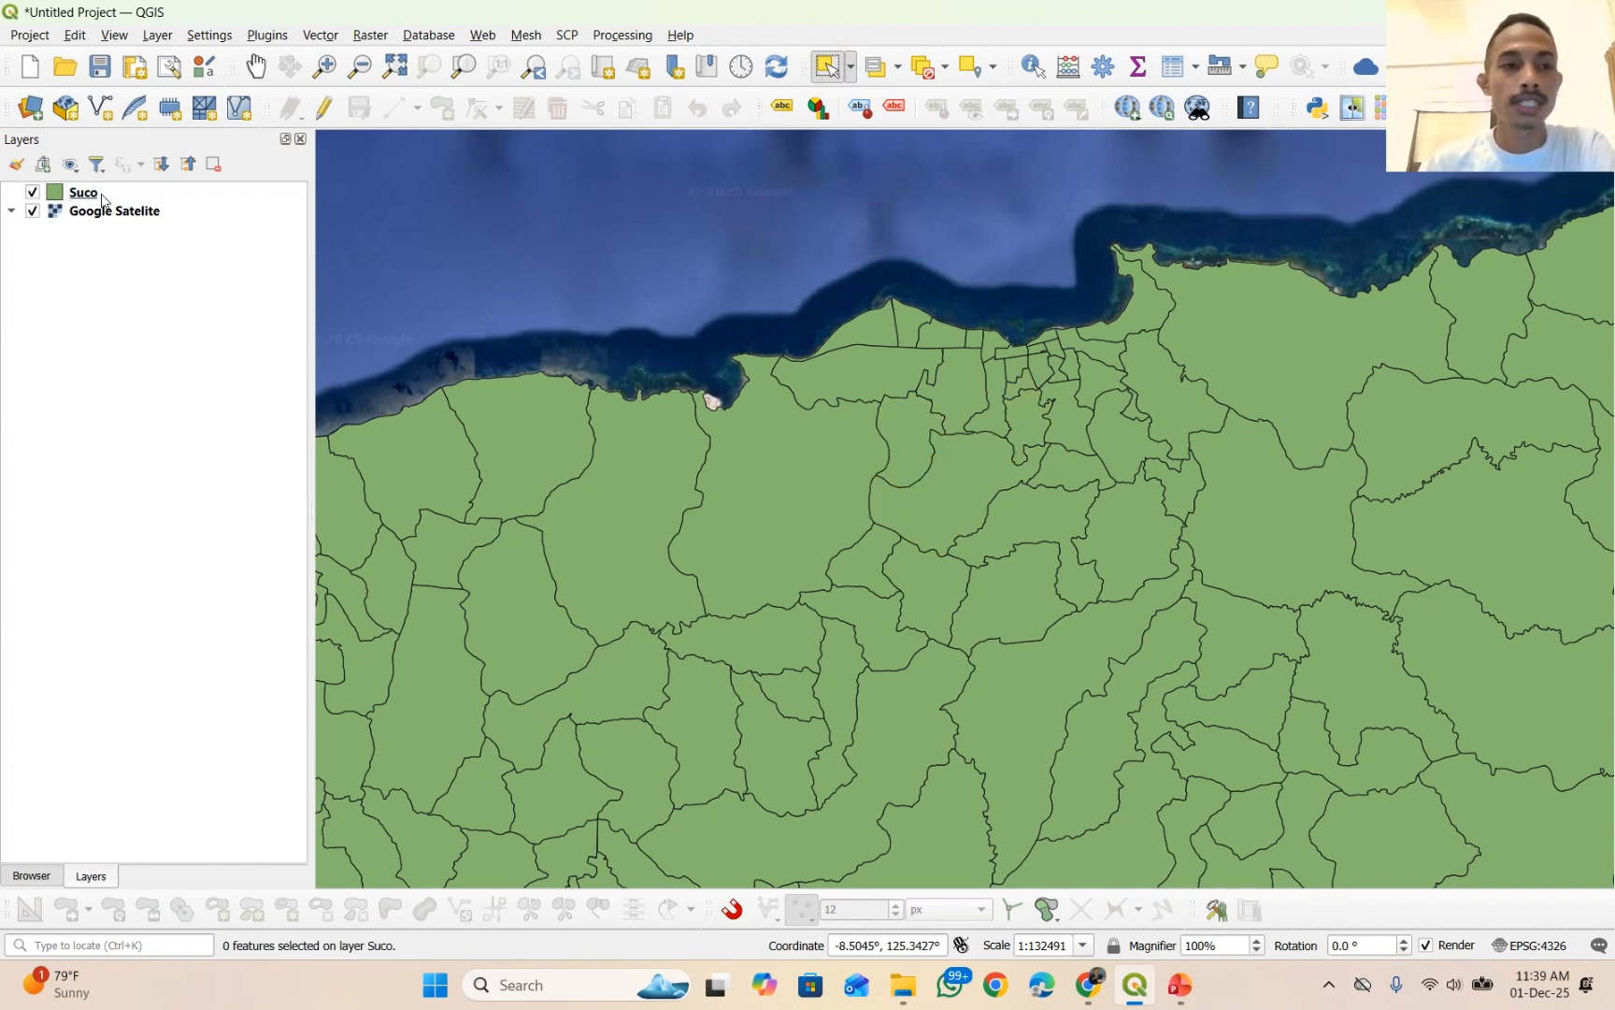
# - Turn on single labels for the Suco layer using the SUCO field as the label value
pyautogui.scroll(2, 1063, 350)
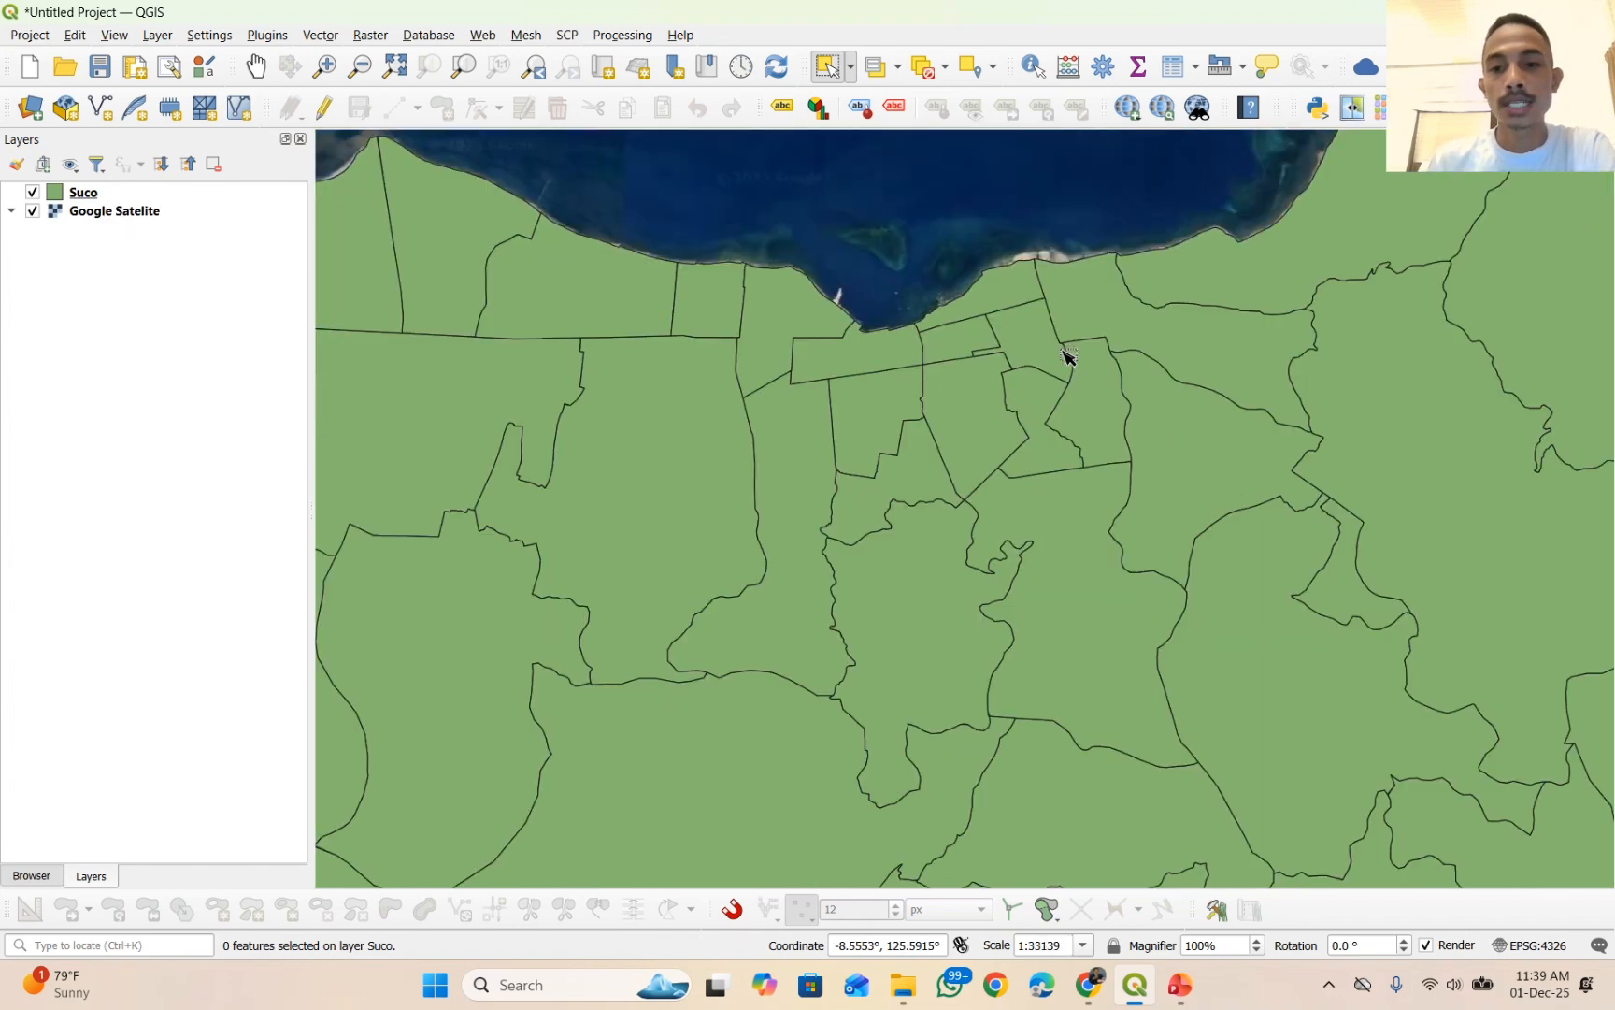
pyautogui.rightClick(84, 201)
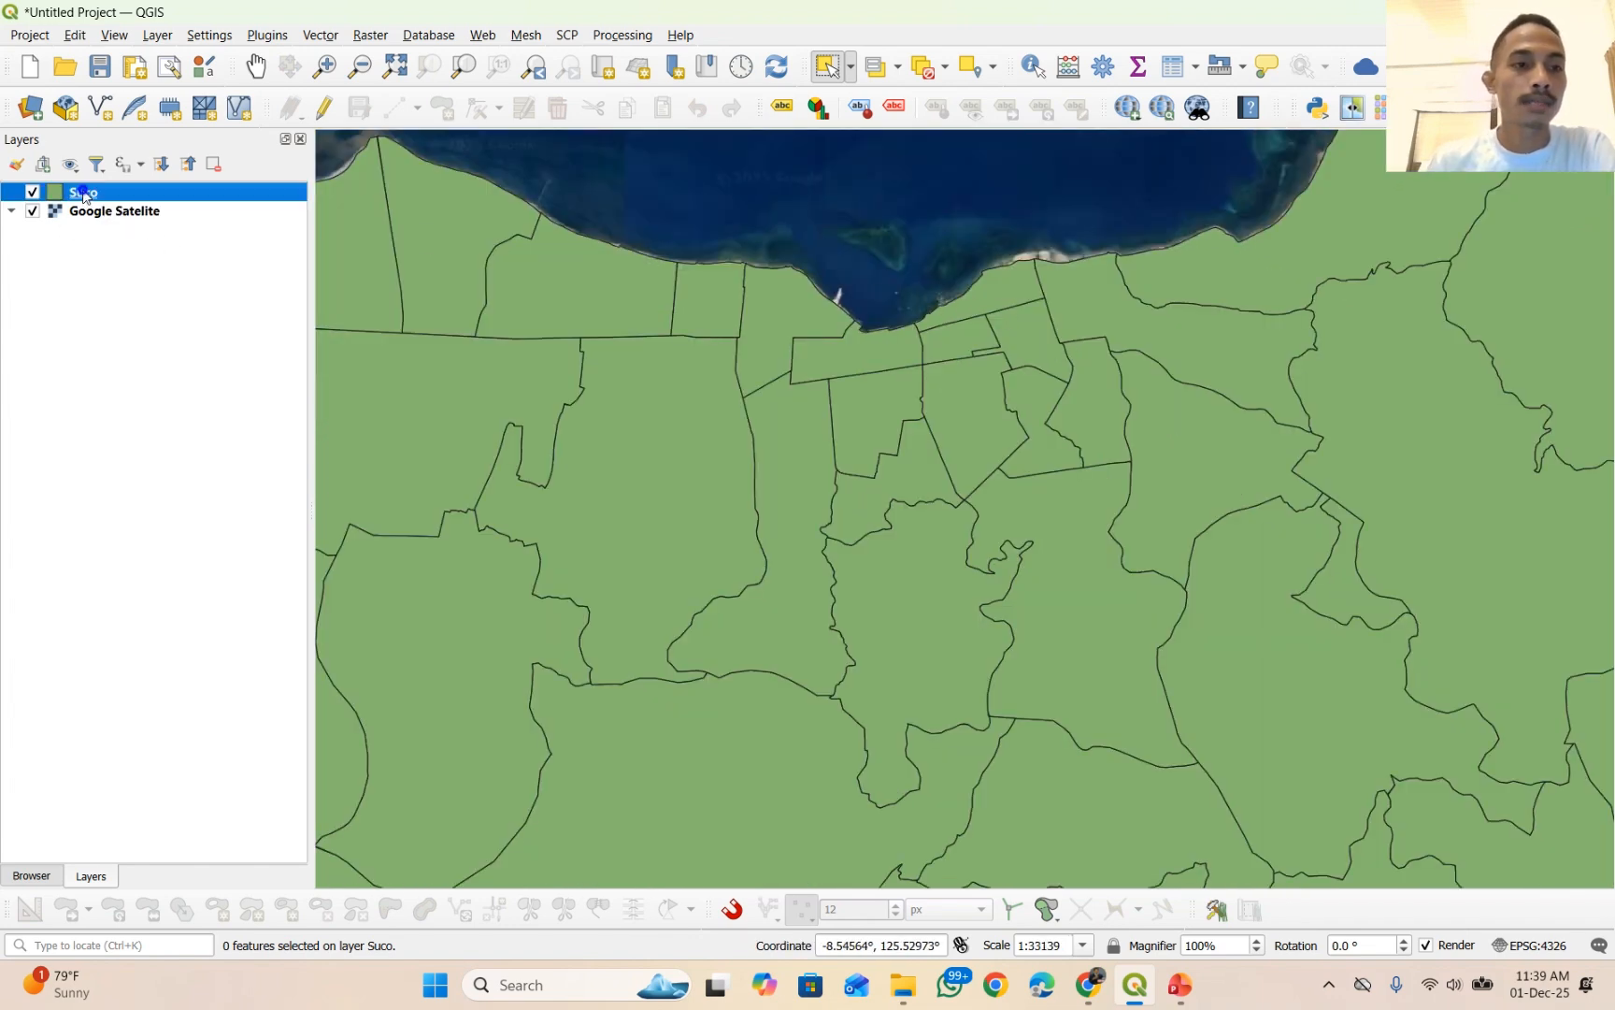
pyautogui.click(162, 692)
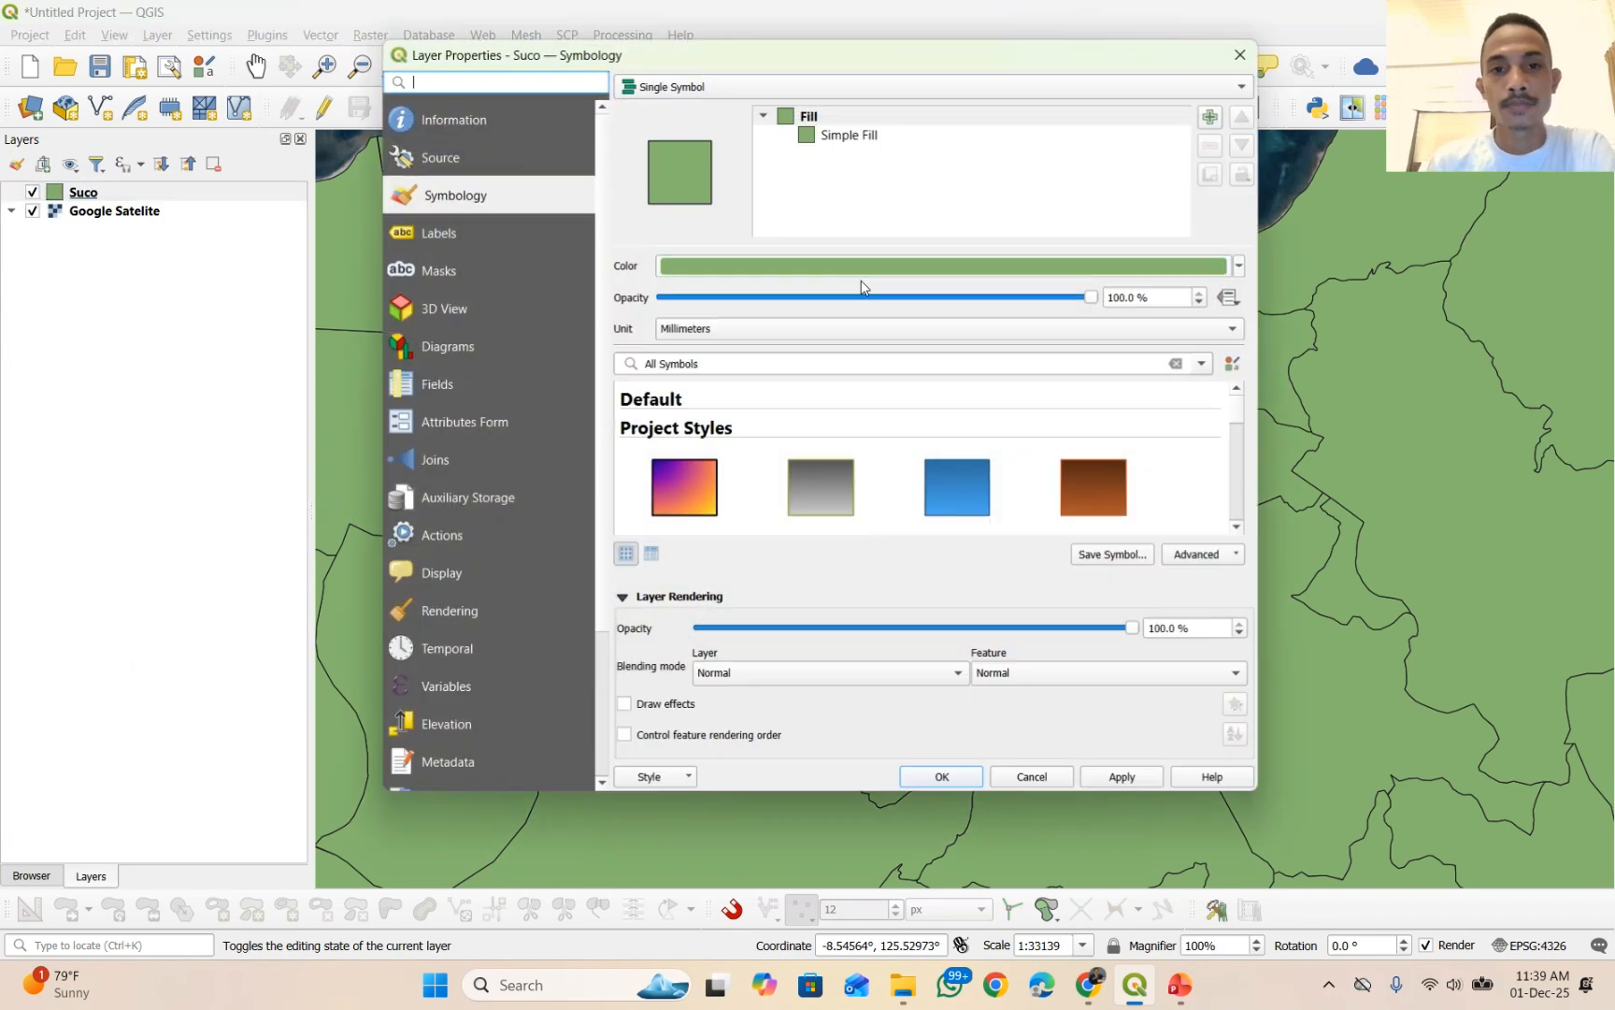
pyautogui.click(433, 246)
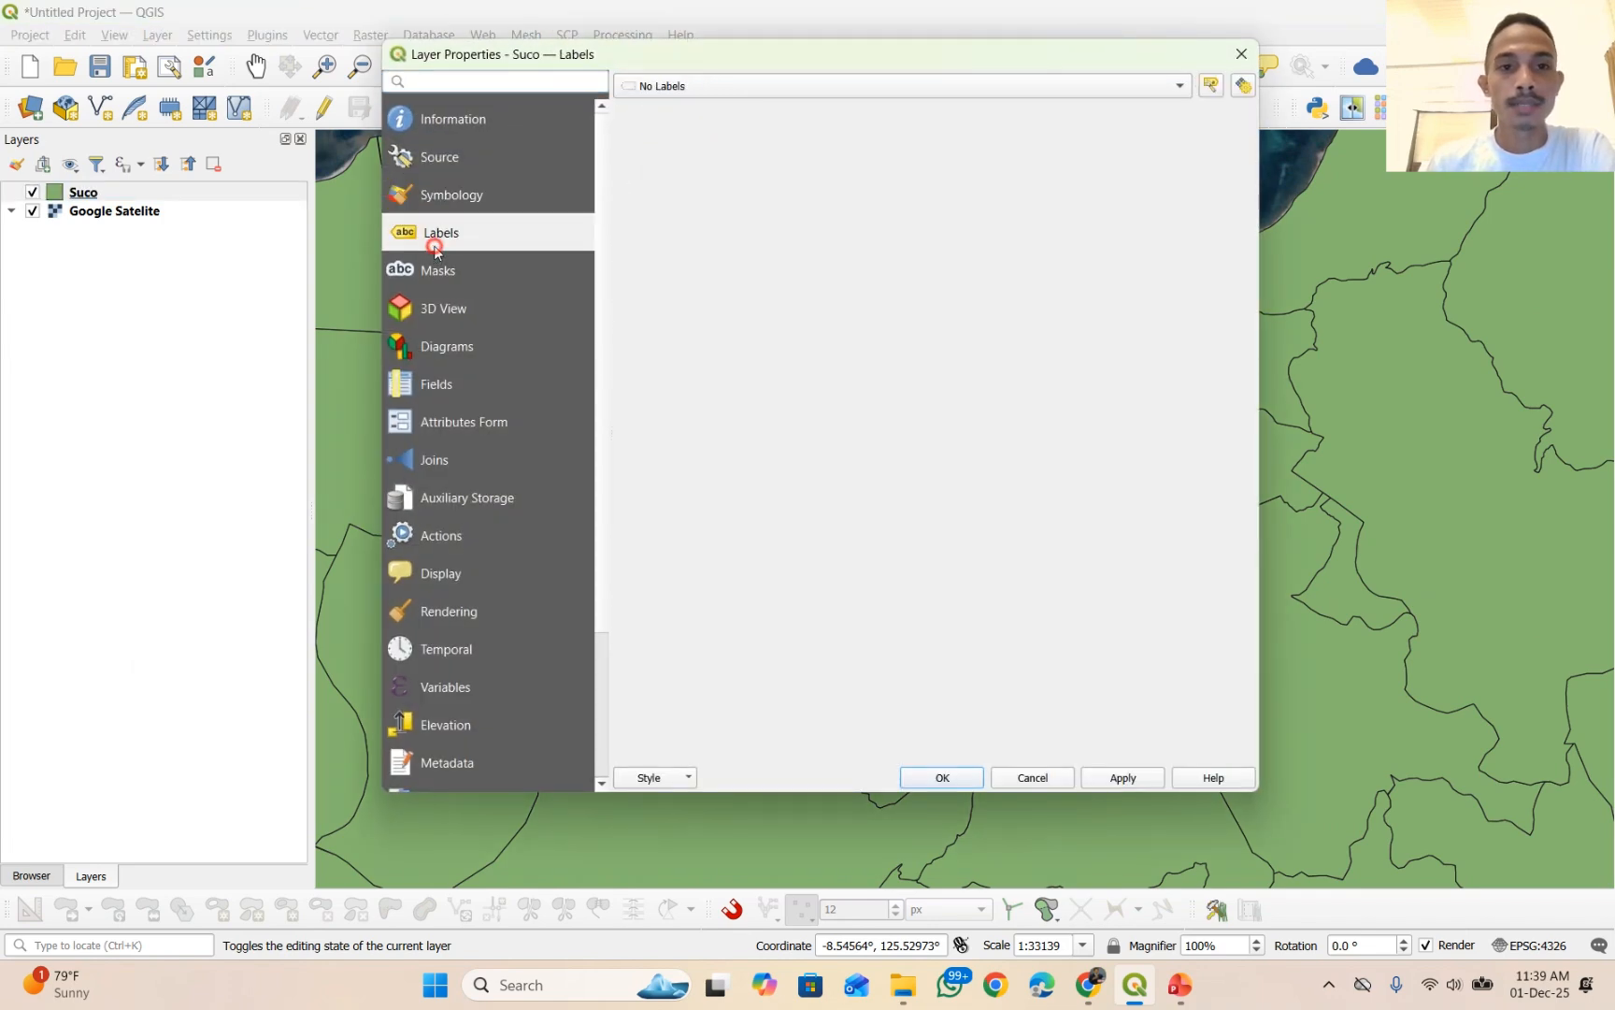
pyautogui.click(752, 85)
pyautogui.click(708, 106)
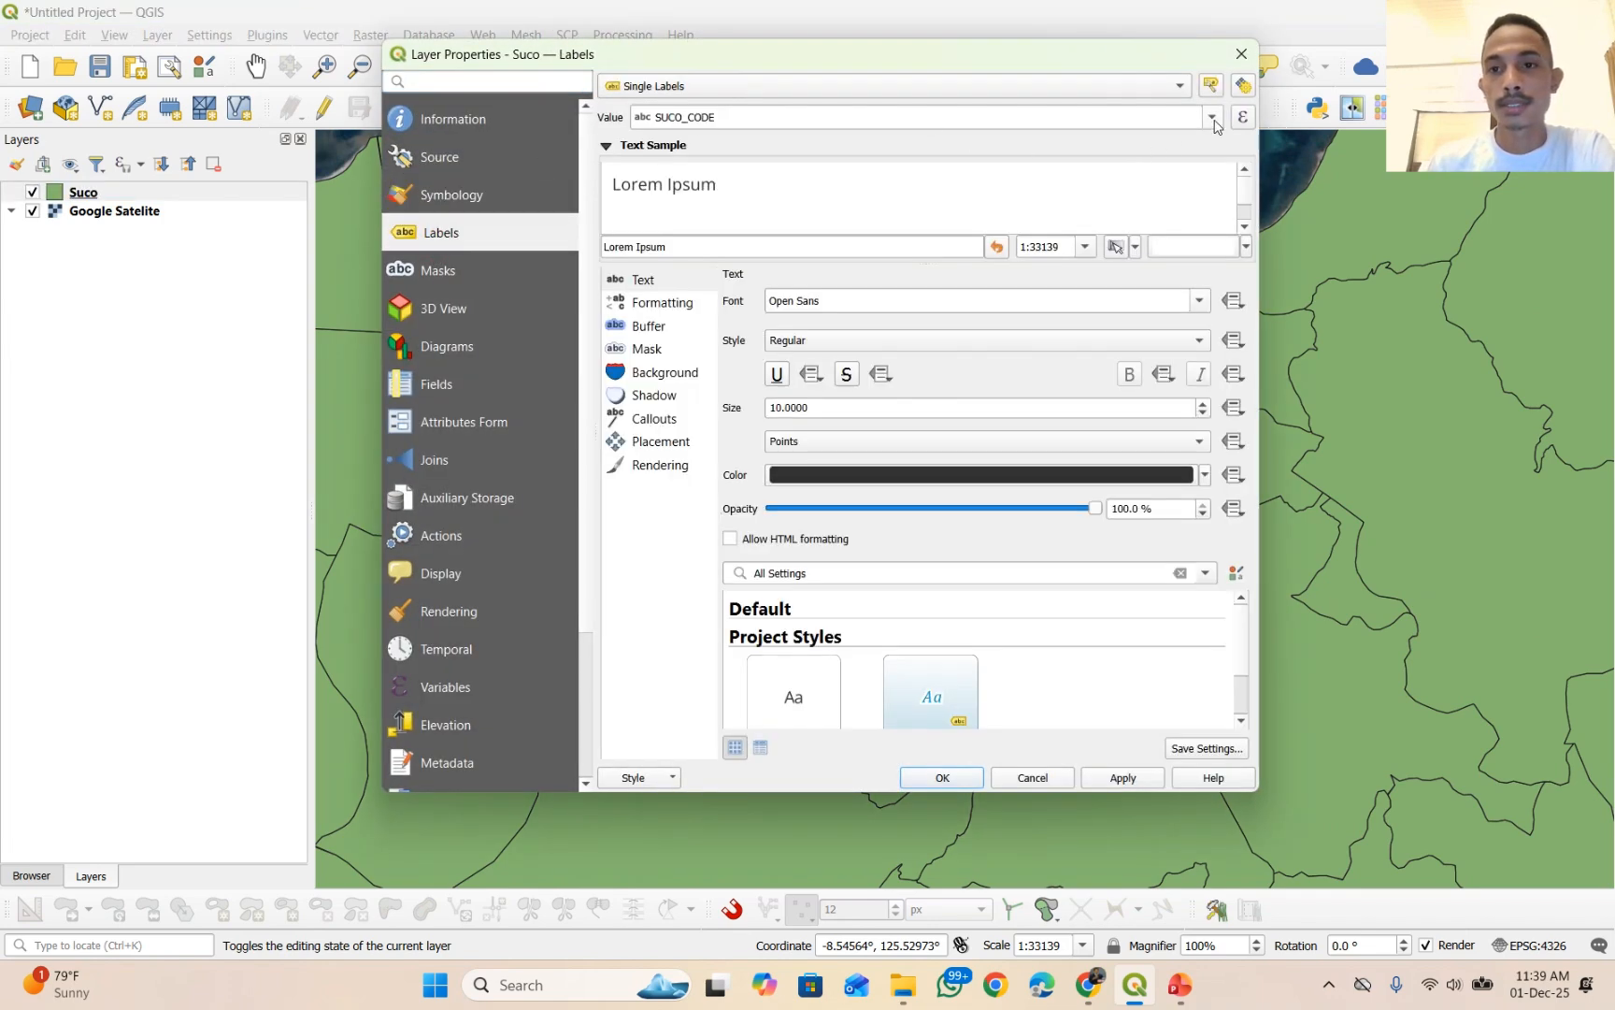
pyautogui.click(1213, 118)
pyautogui.click(674, 241)
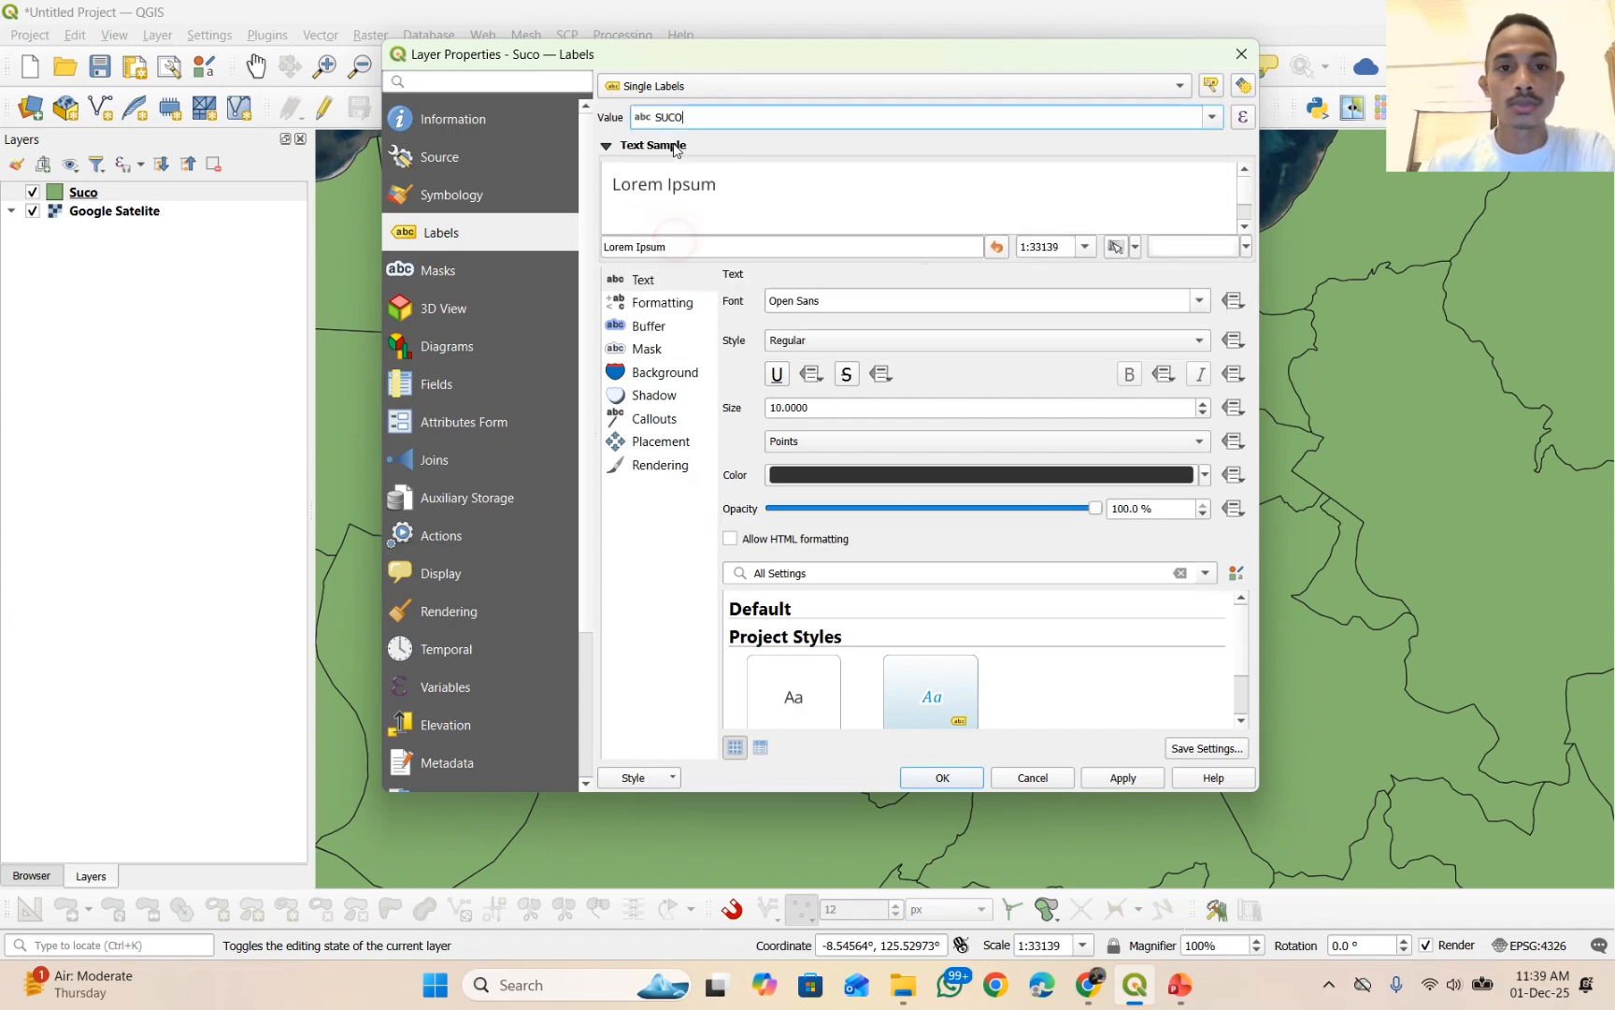
pyautogui.click(1122, 777)
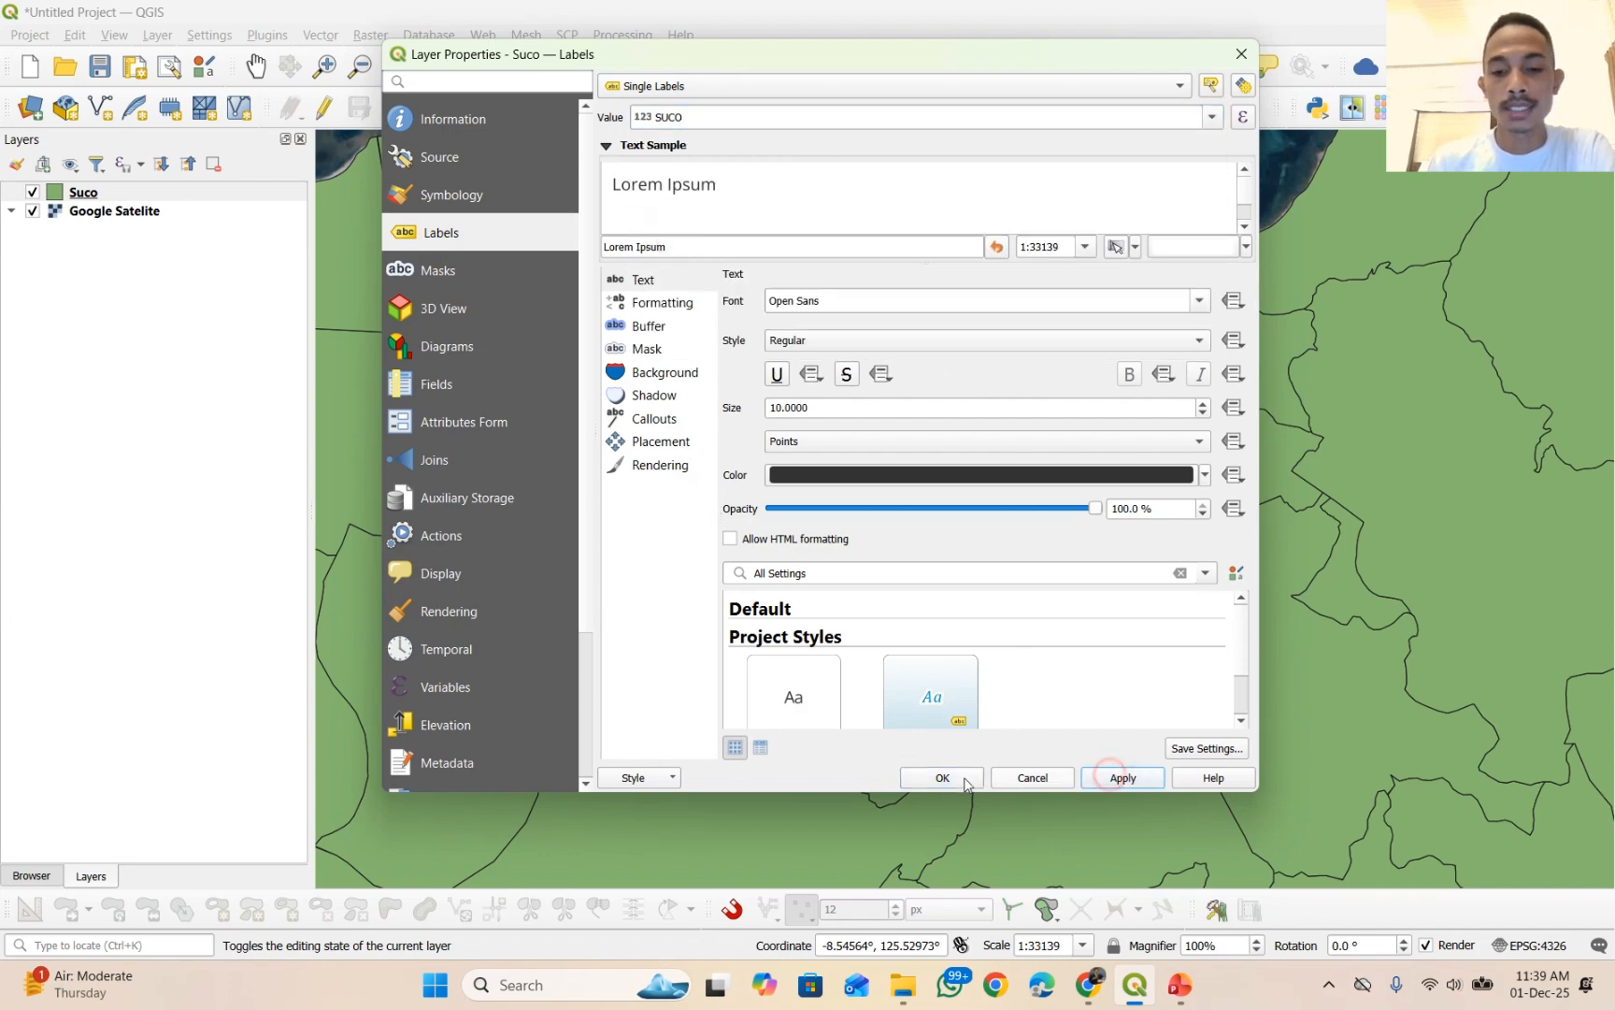
pyautogui.click(942, 777)
# - Select the Caicoli polygon on the map and clear the selection
pyautogui.moveTo(1234, 337); pyautogui.dragTo(945, 354)
pyautogui.scroll(-2, 963, 393)
pyautogui.scroll(2, 903, 475)
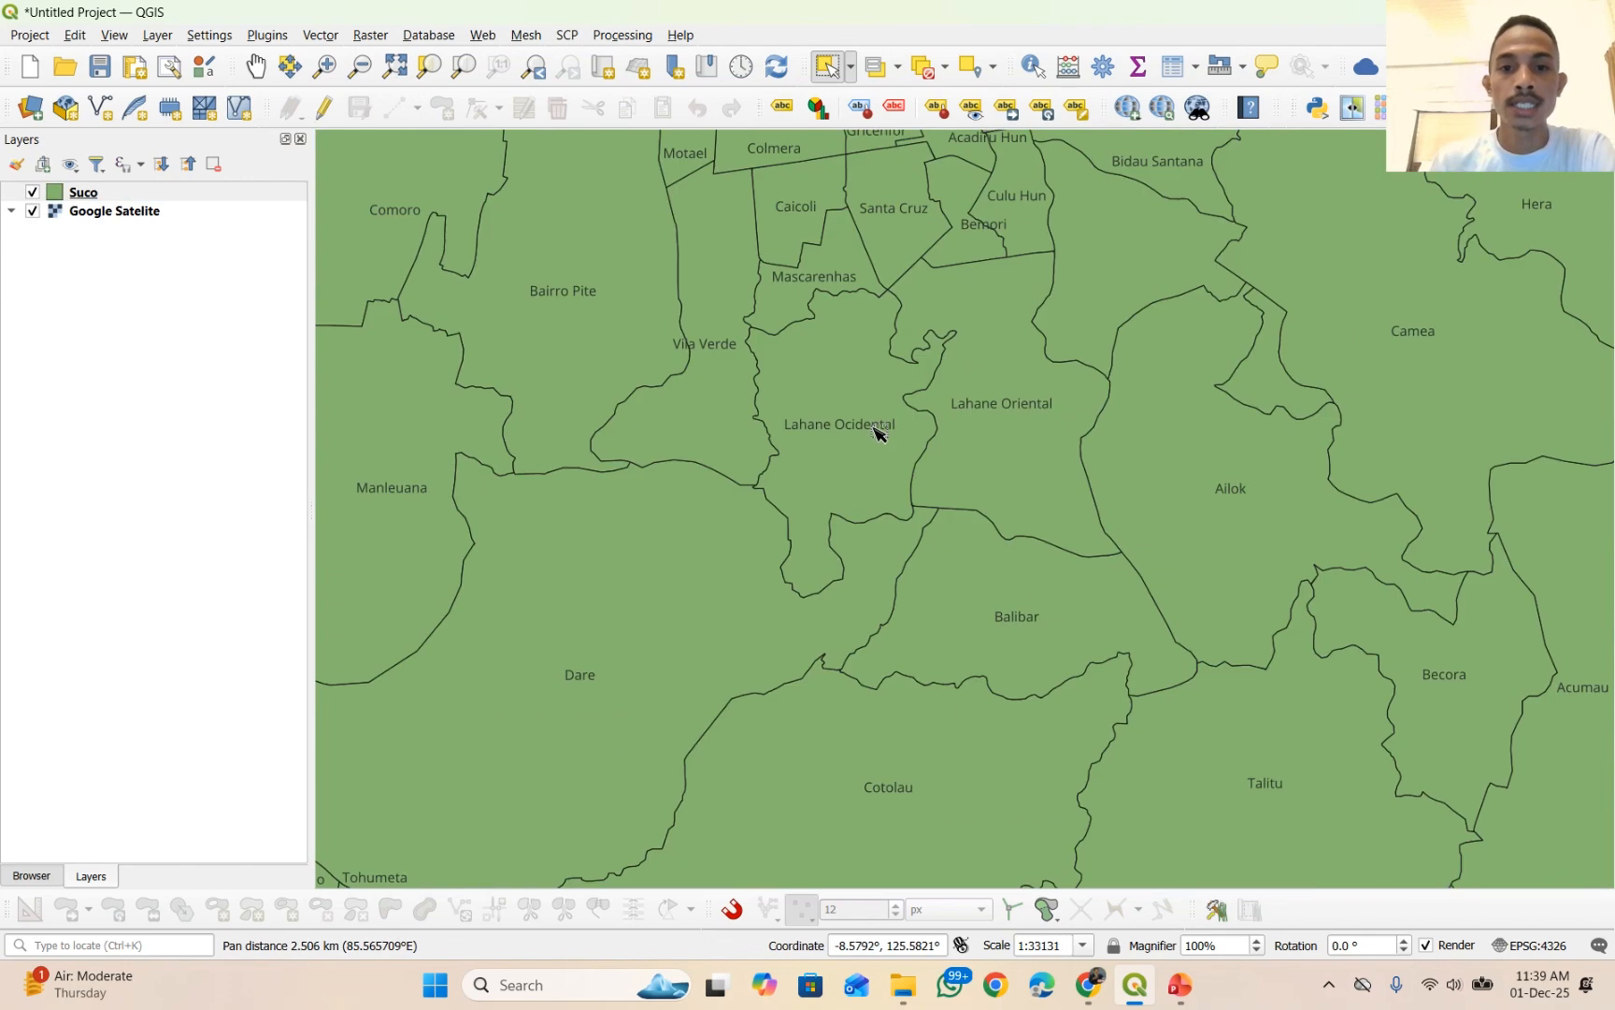
pyautogui.moveTo(902, 234); pyautogui.dragTo(888, 580)
pyautogui.scroll(1, 900, 493)
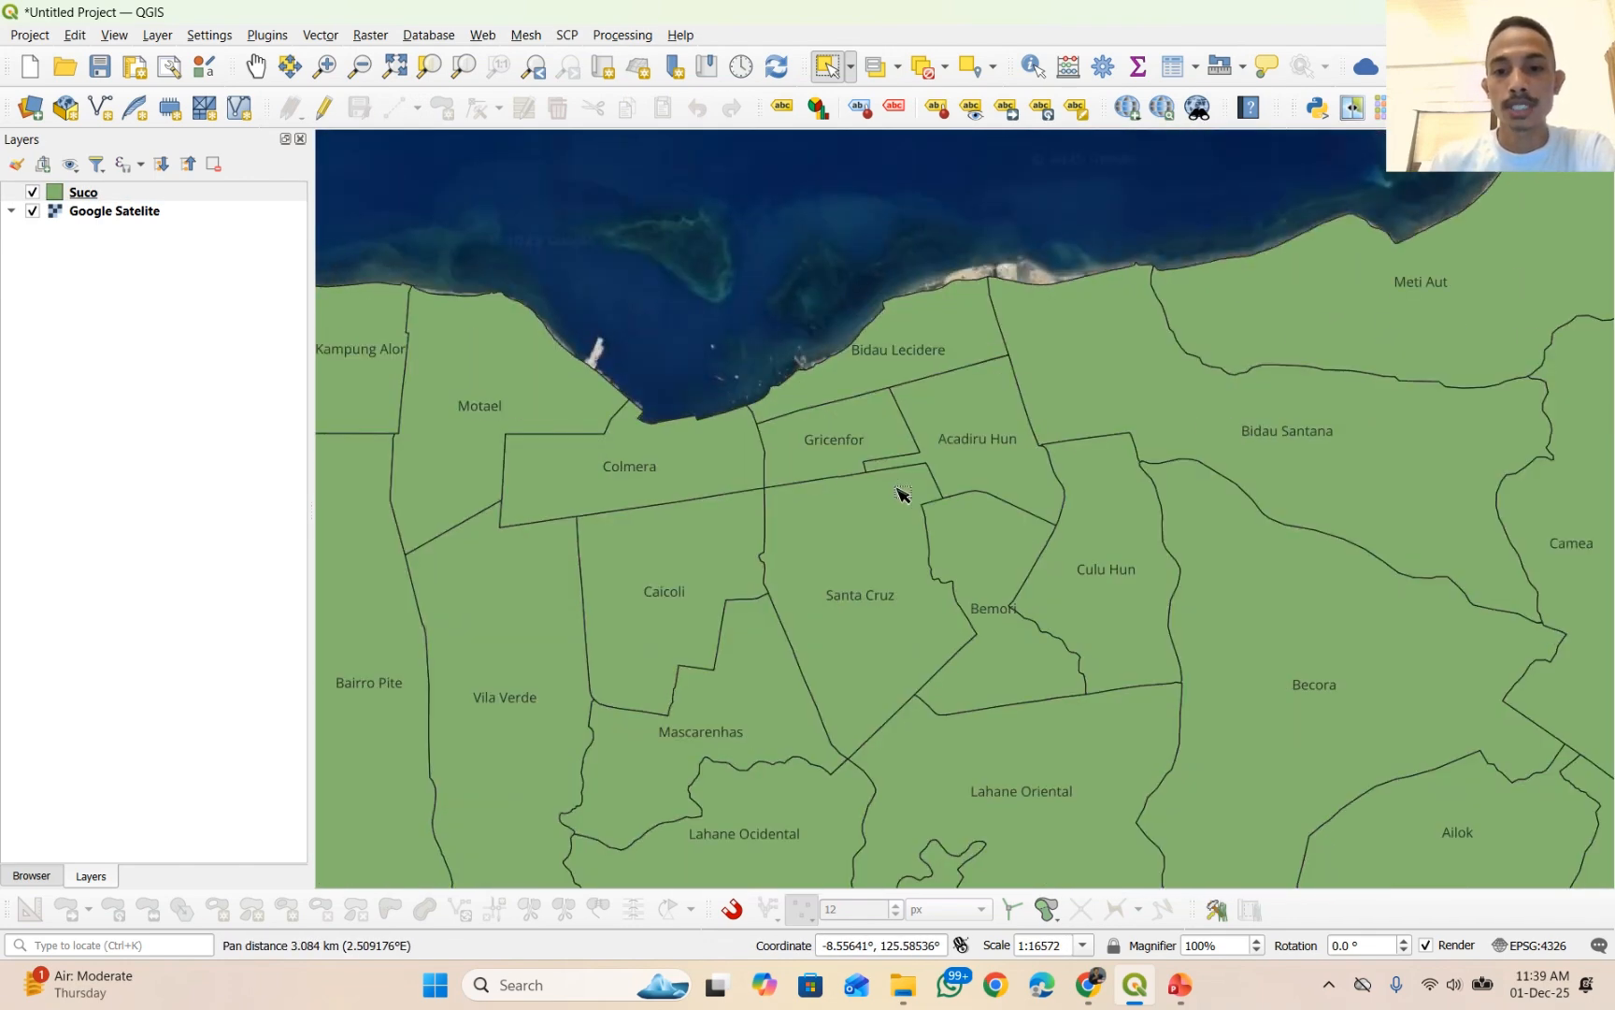
pyautogui.click(674, 589)
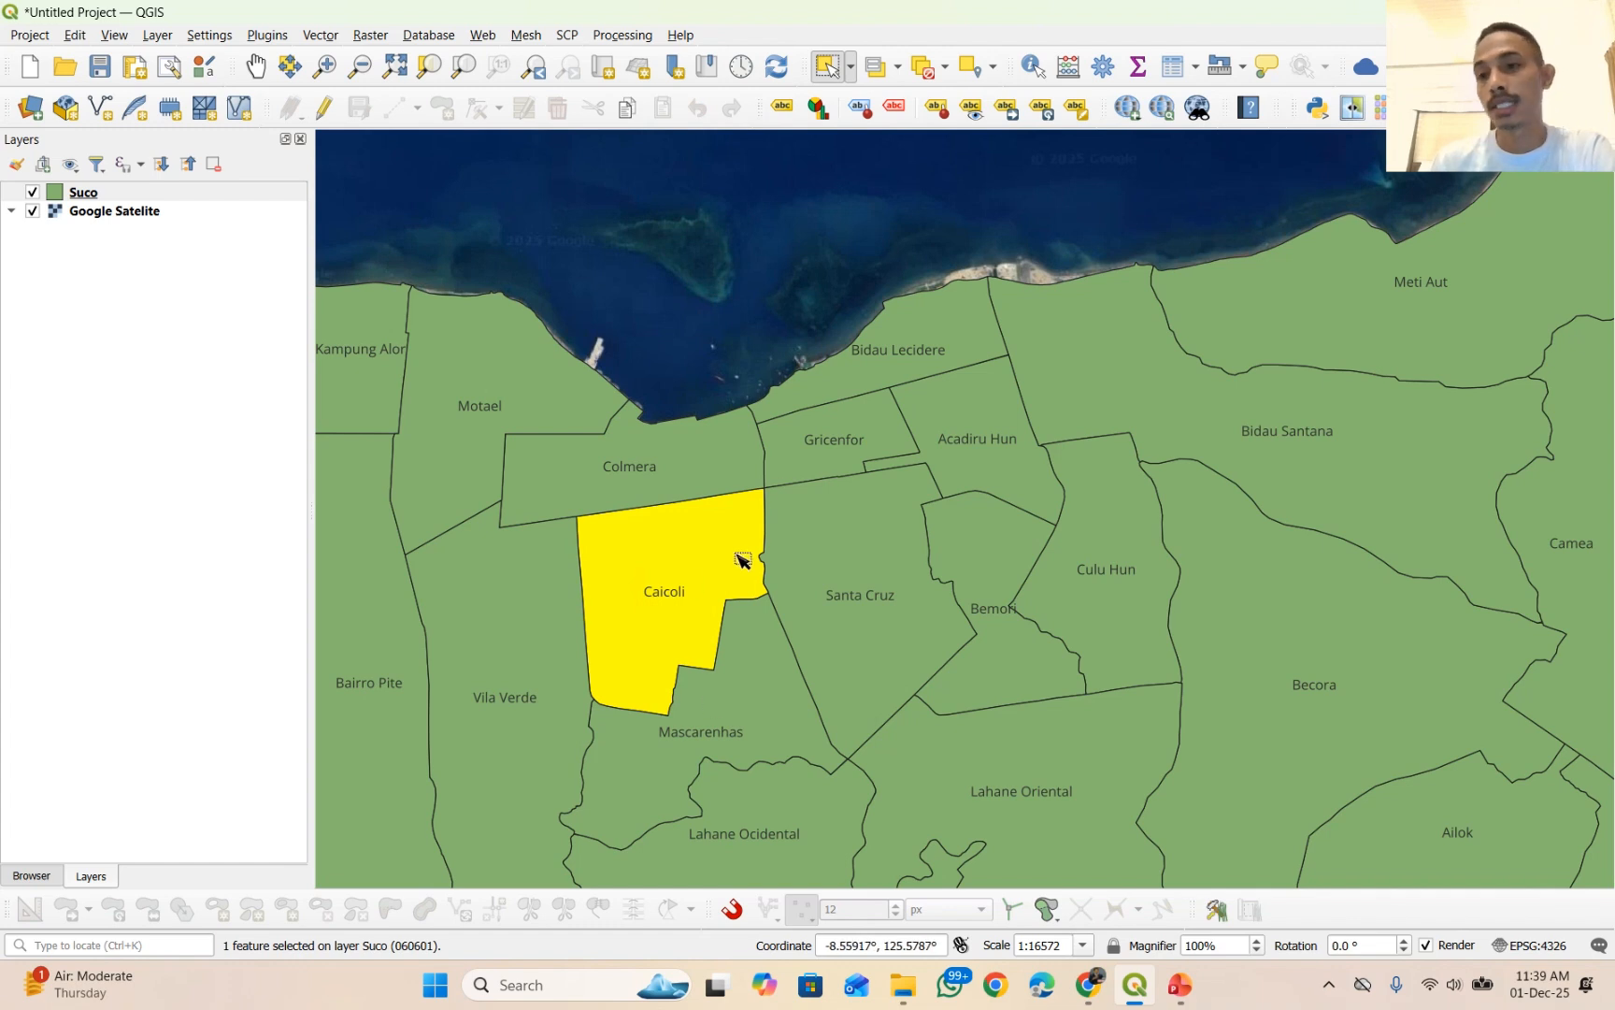
pyautogui.click(759, 243)
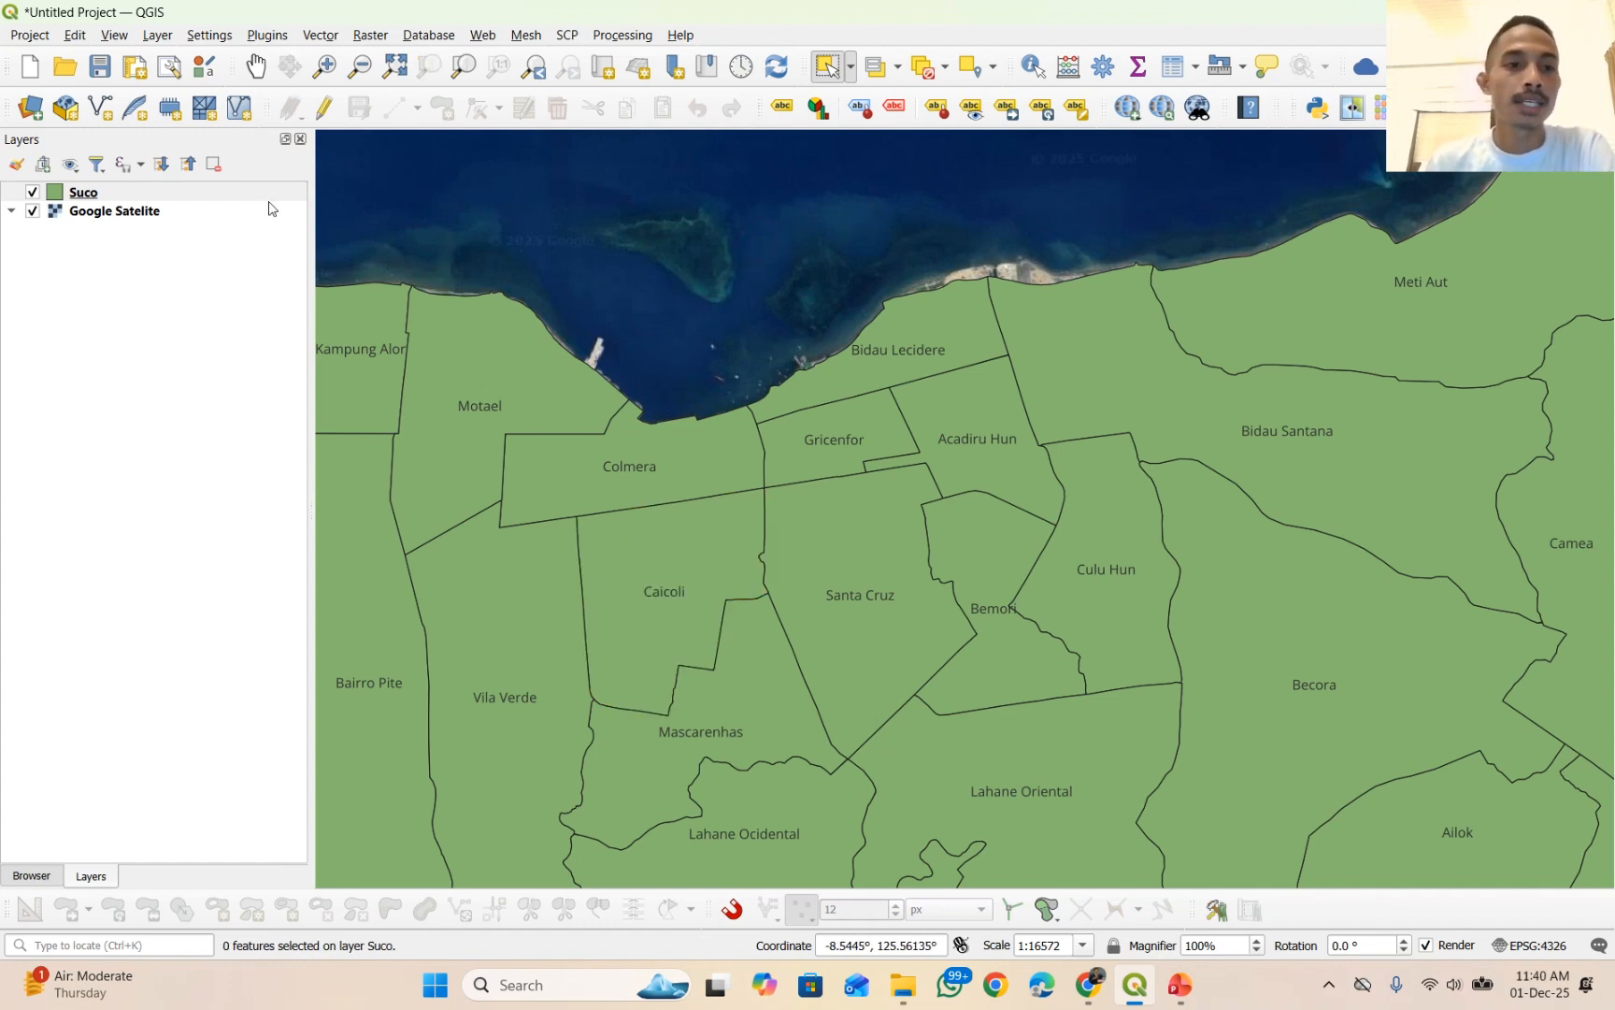
# - Open the attribute table of the Suco layer and move its window clear of the lower map area
pyautogui.rightClick(85, 193)
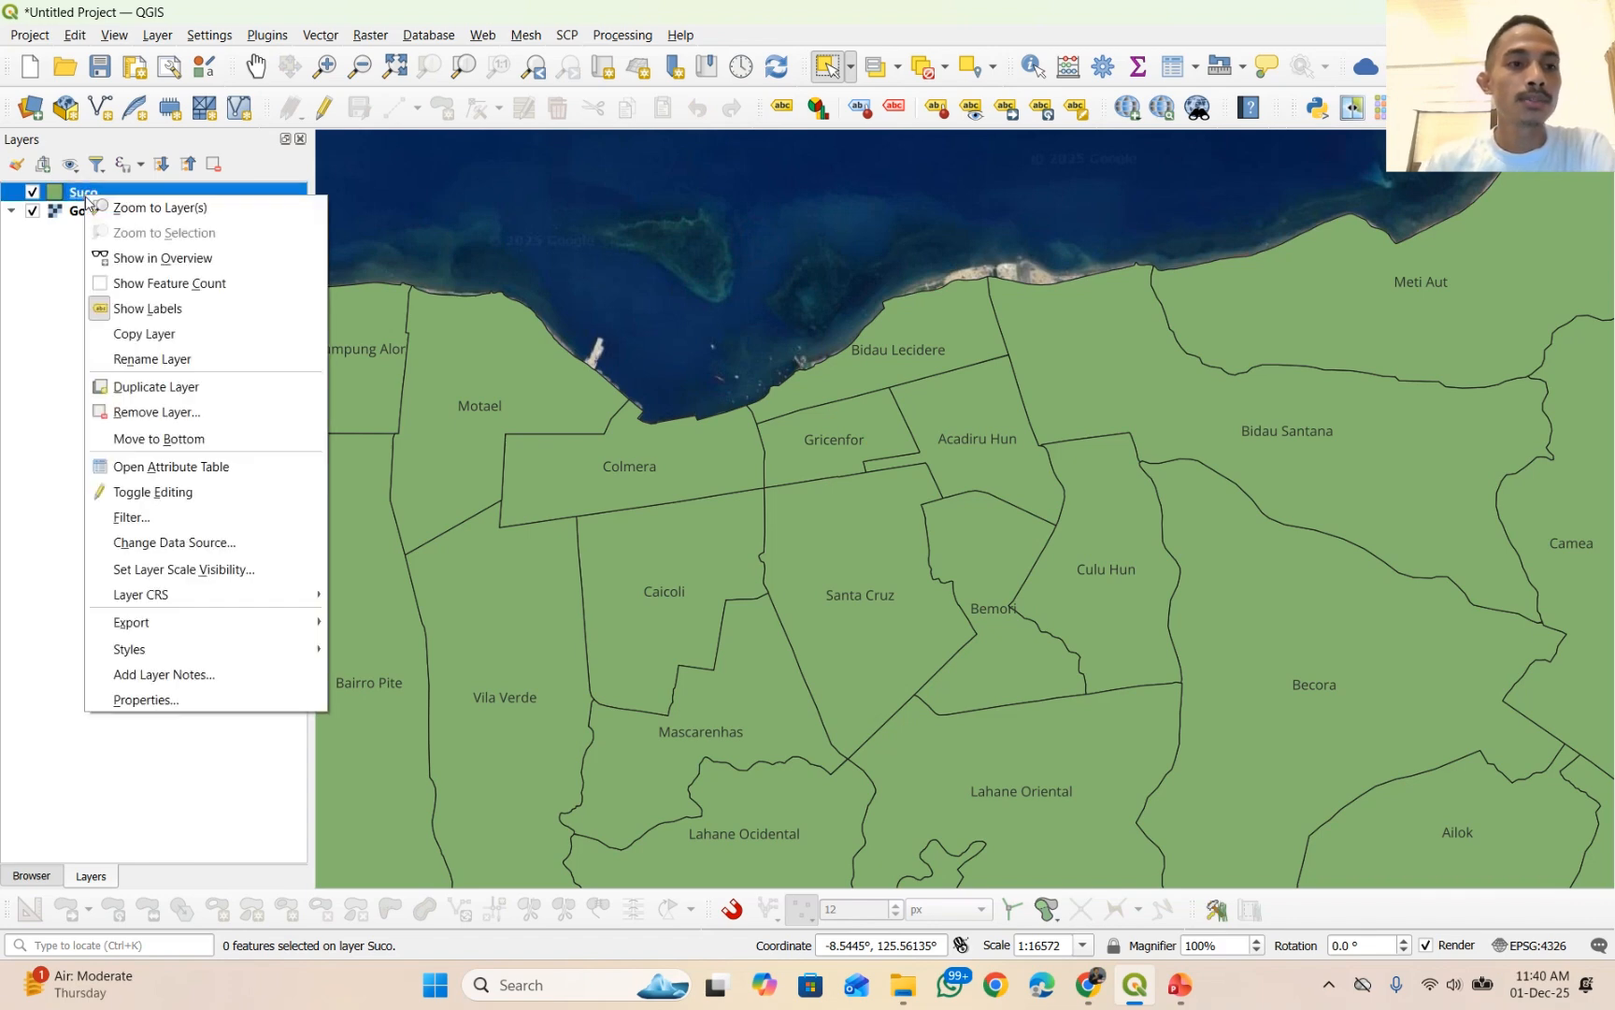
pyautogui.click(182, 468)
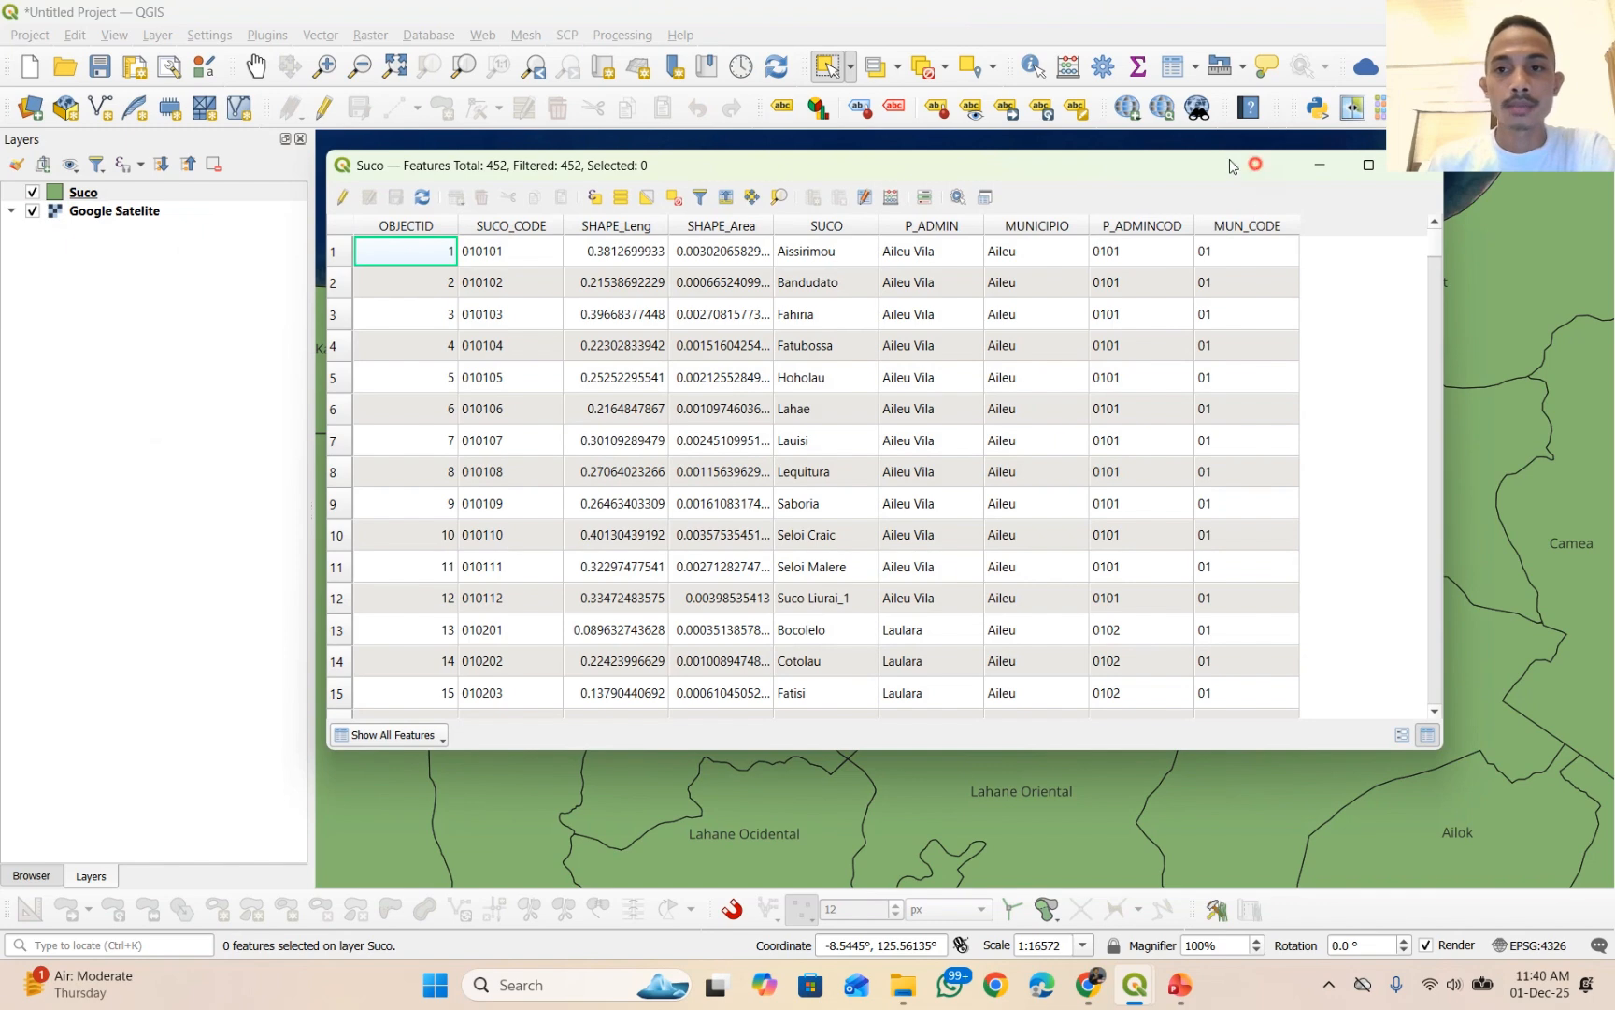
pyautogui.moveTo(1256, 164); pyautogui.dragTo(1159, 104)
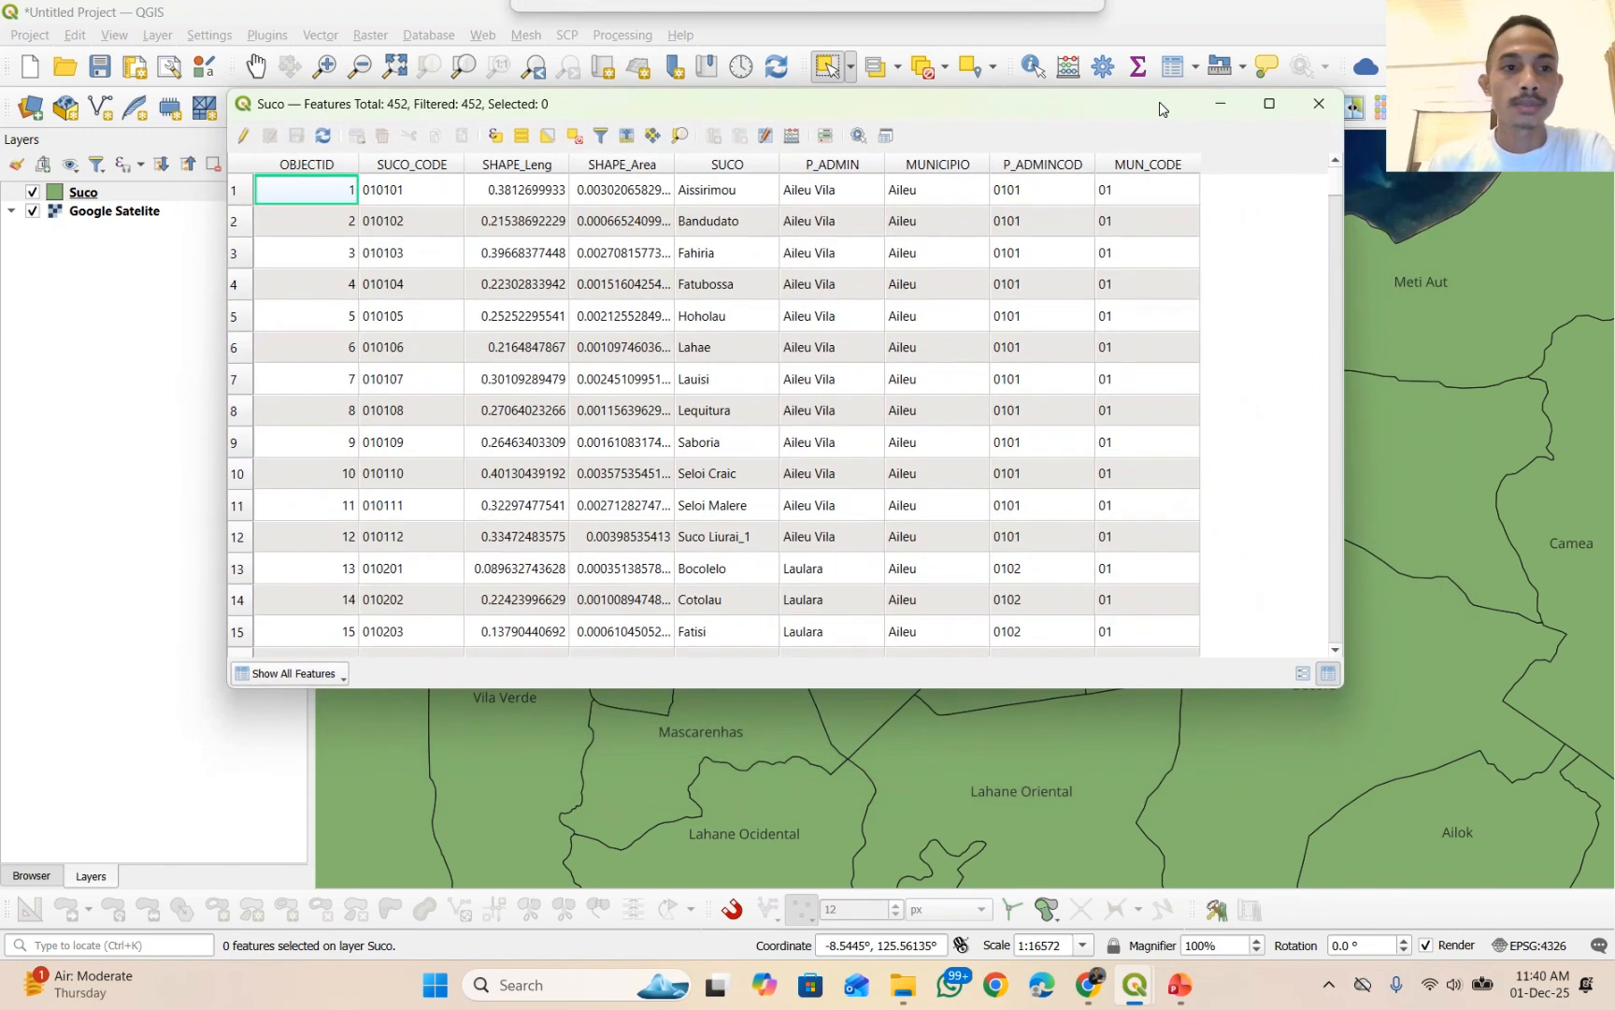
# - Filter the Suco attribute table by the SUCO field for Caicoli
pyautogui.click(299, 674)
pyautogui.moveTo(318, 827)
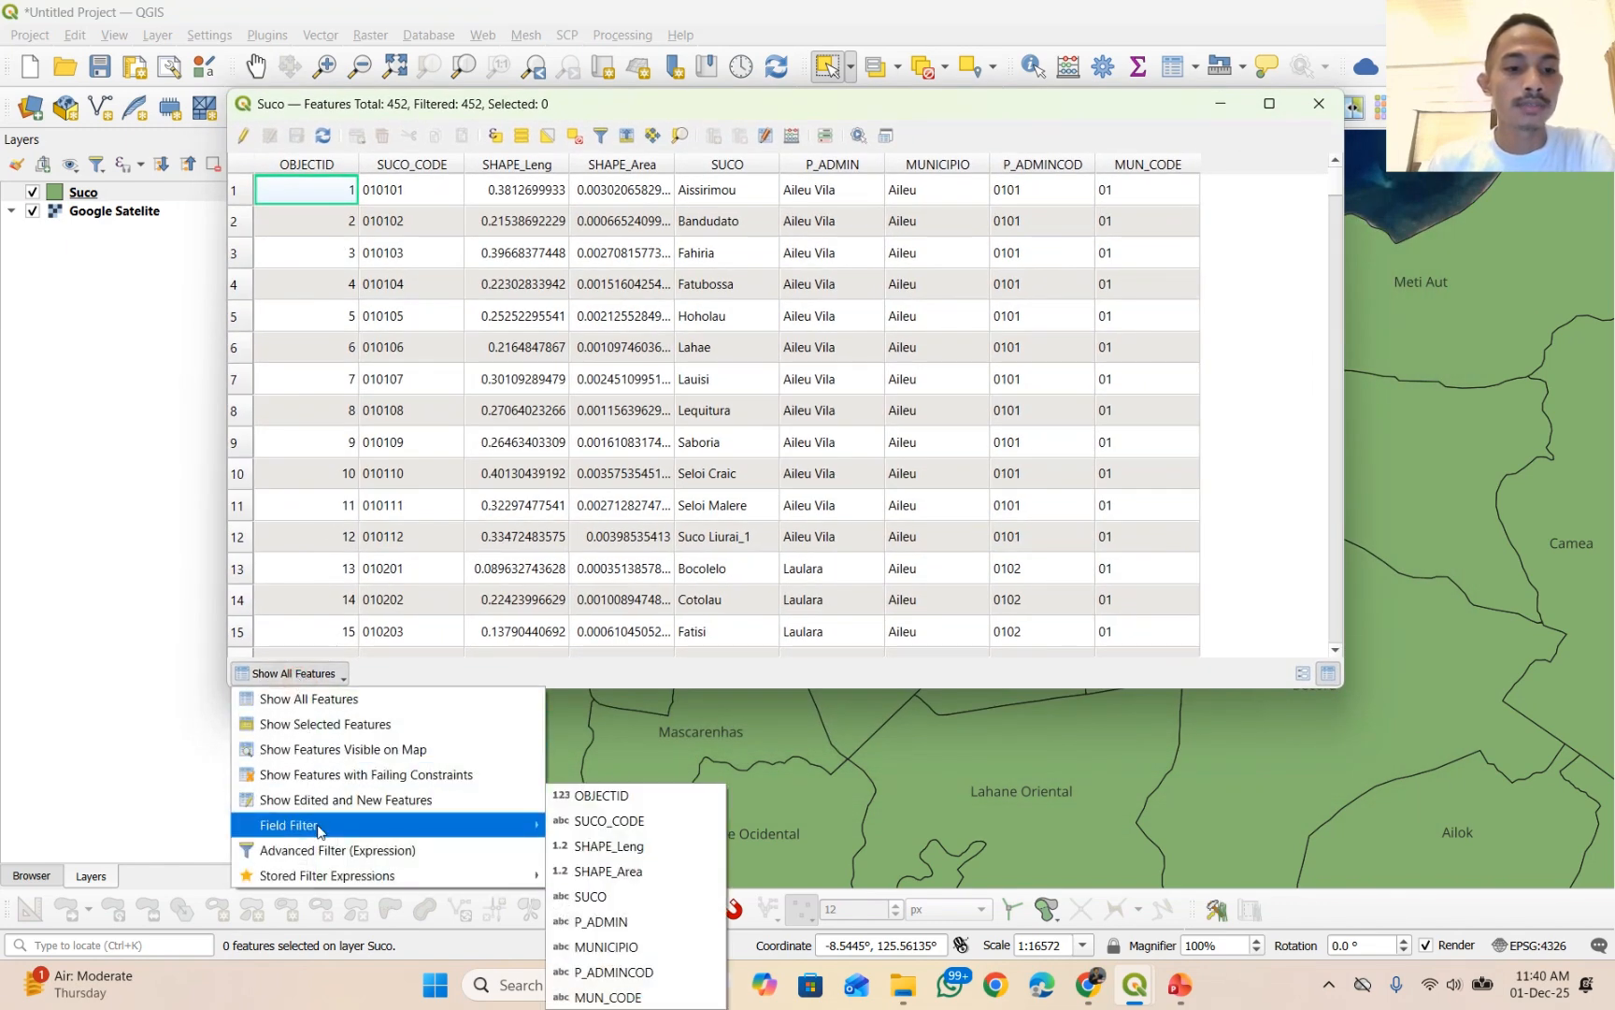
pyautogui.click(599, 896)
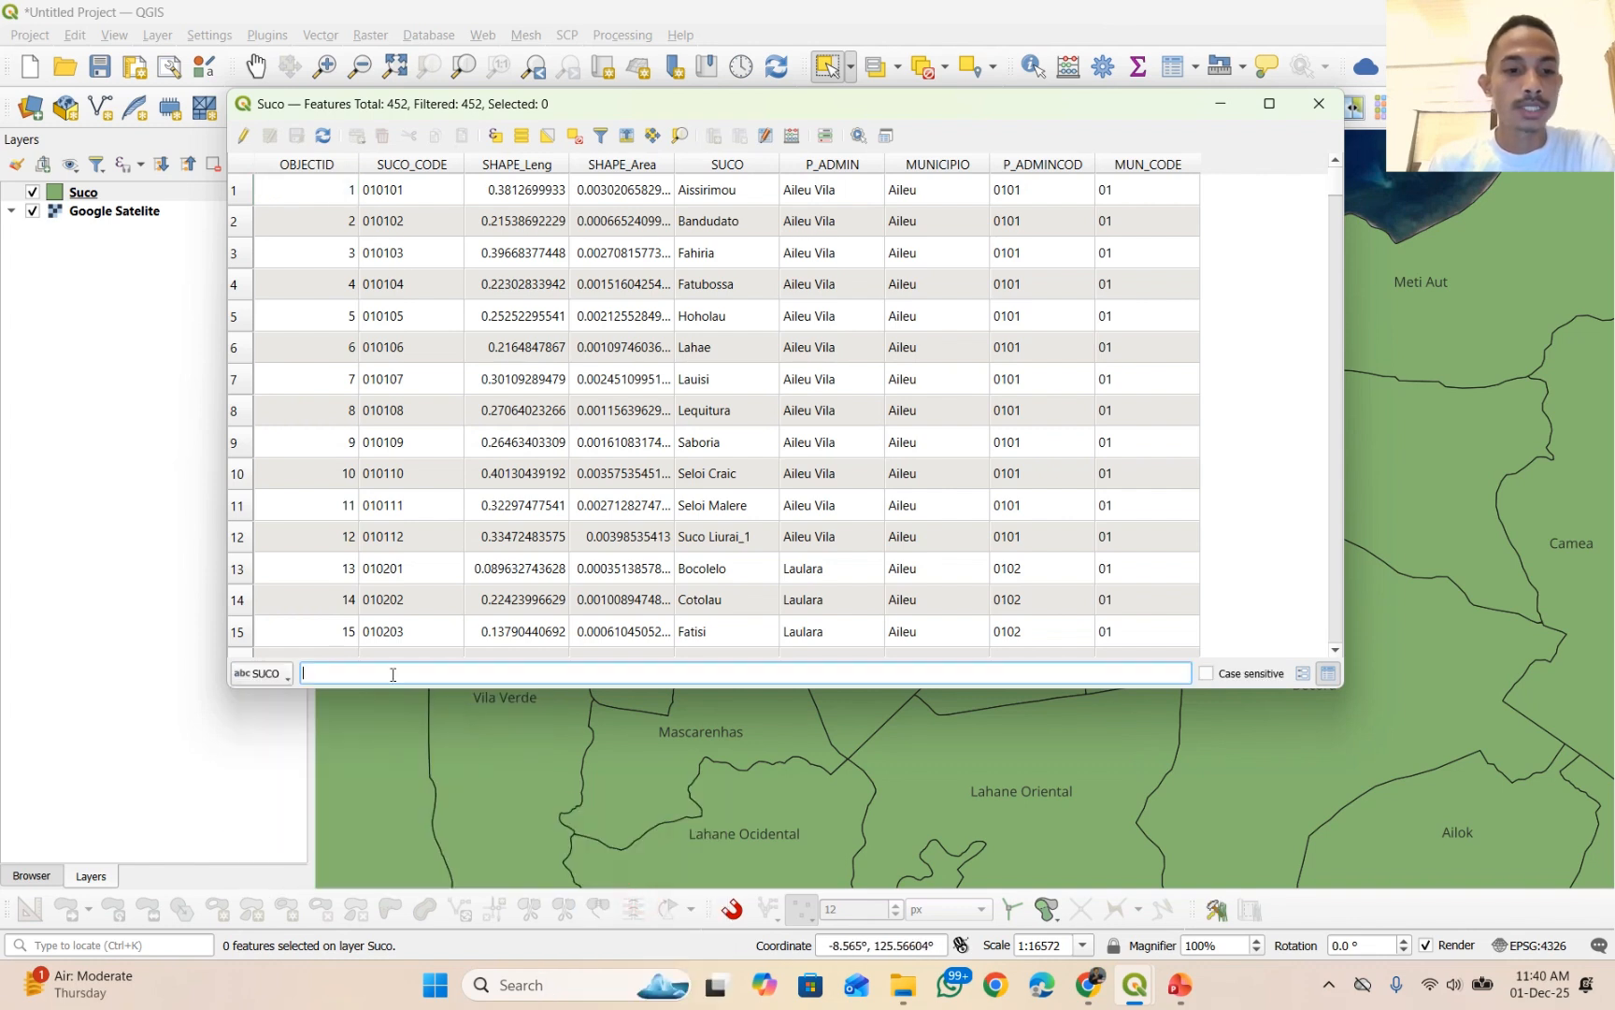
pyautogui.write('caicoli')
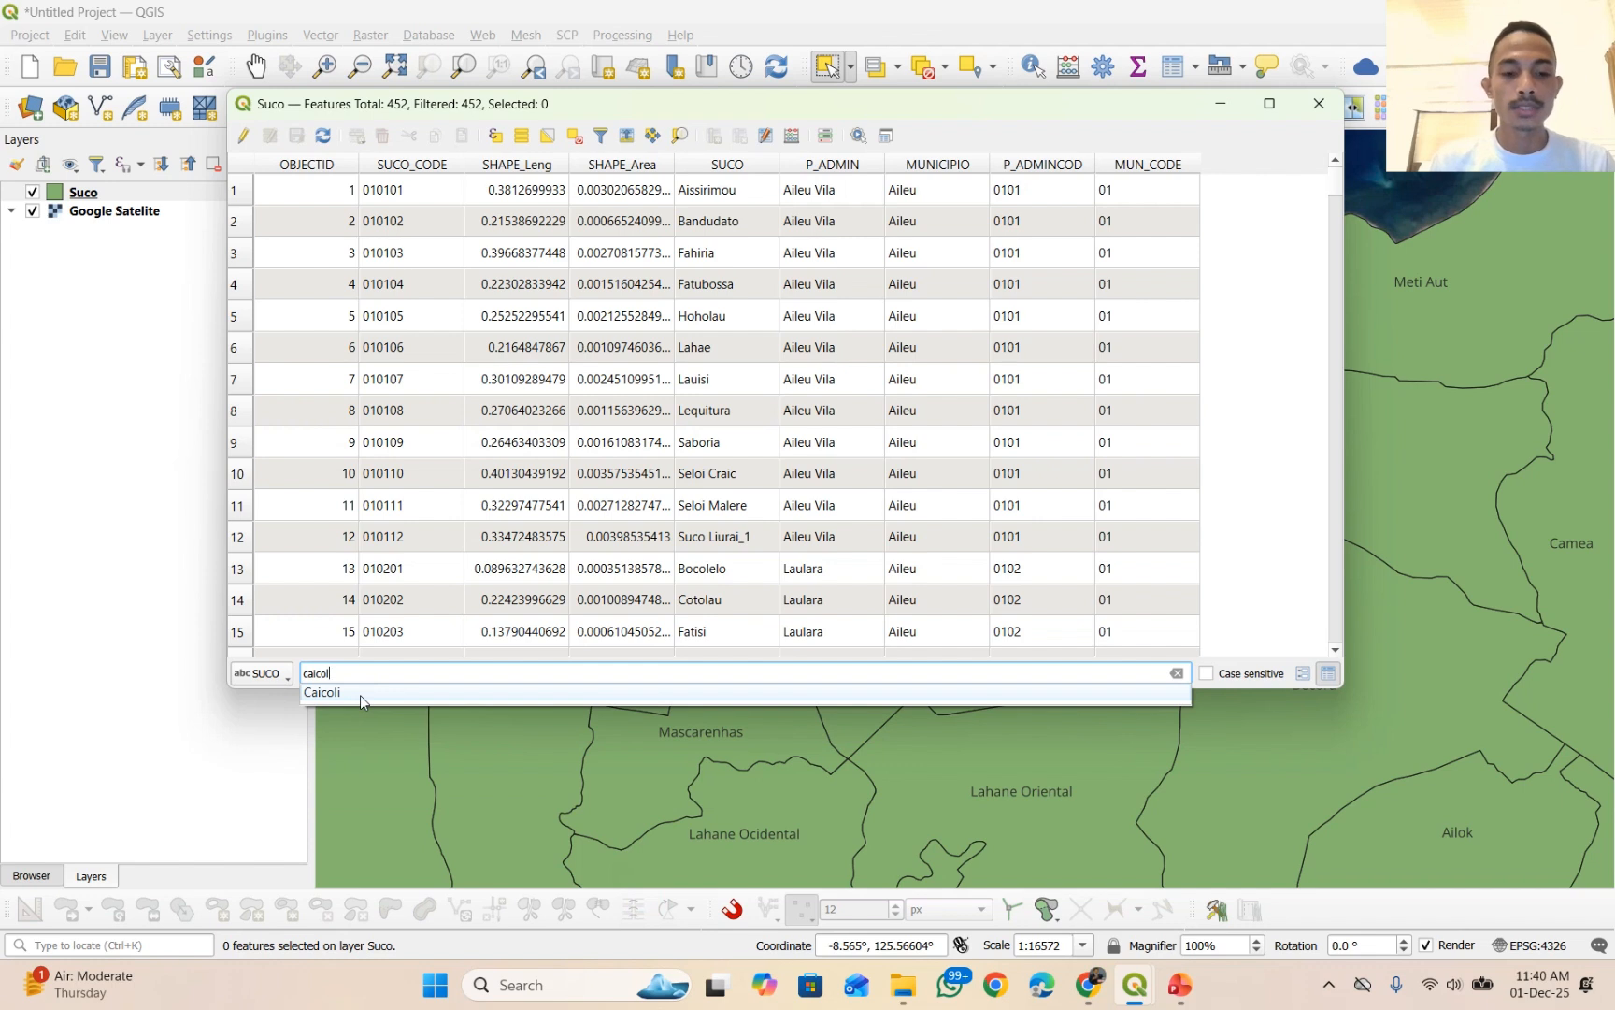
pyautogui.click(360, 693)
pyautogui.press('Return')
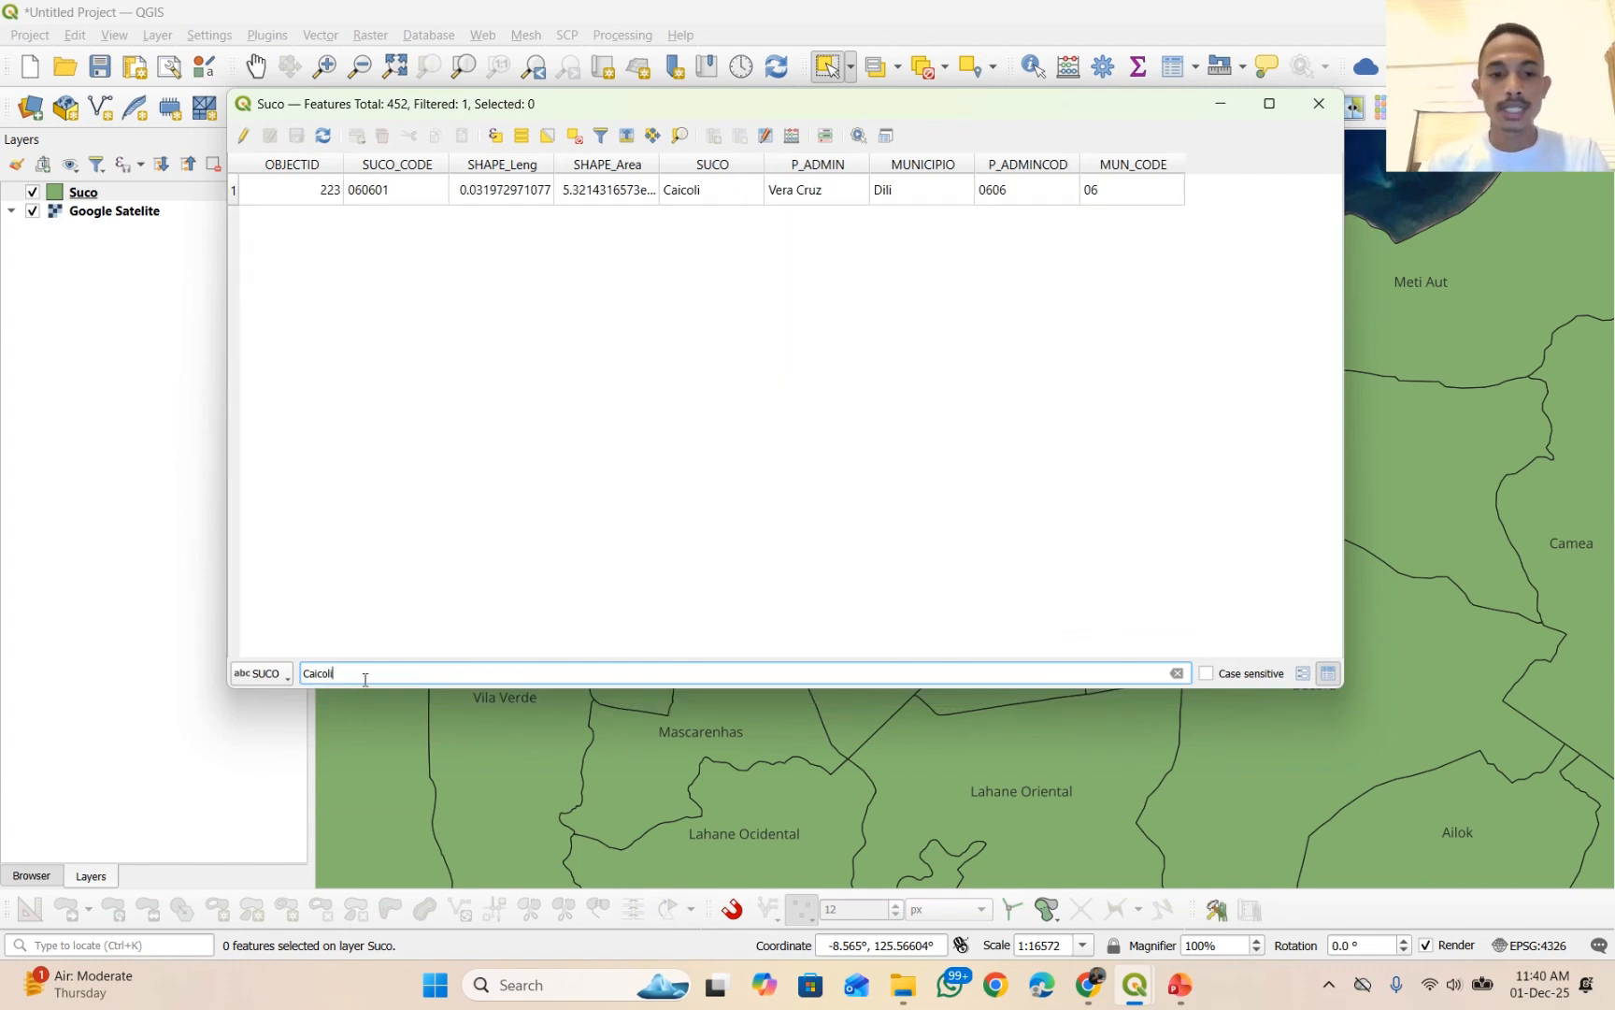
# - Select the filtered Caicoli record and close the attribute table to show the polygon on the map
pyautogui.click(234, 191)
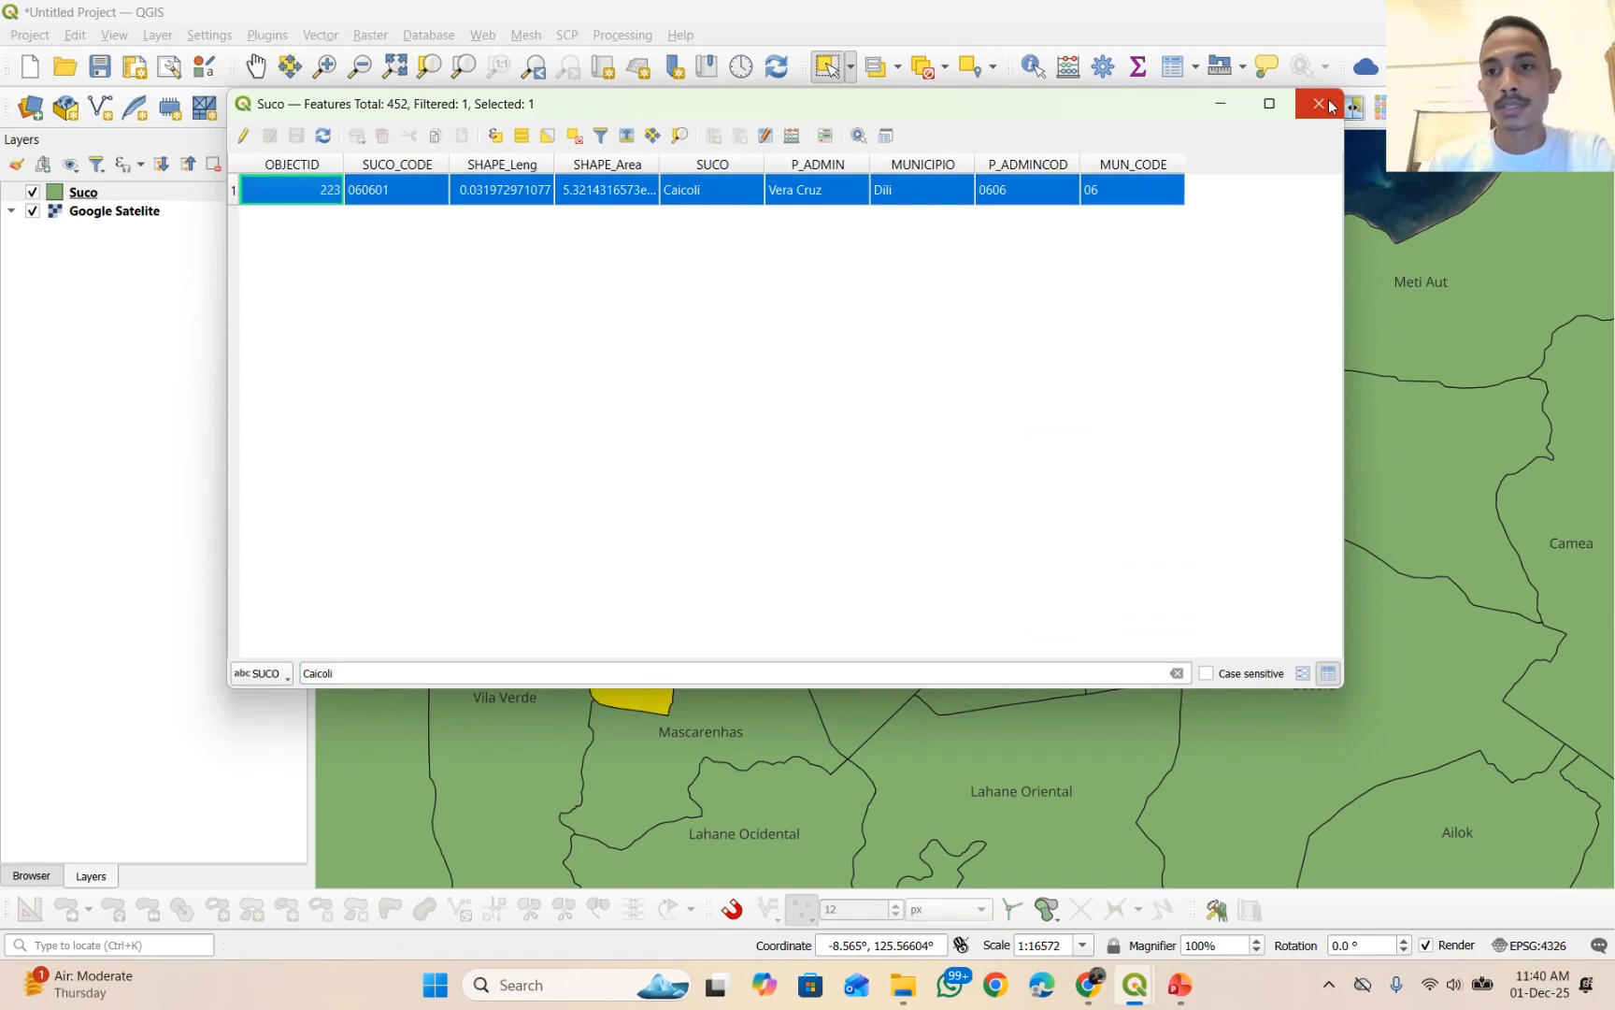
pyautogui.click(1319, 103)
pyautogui.moveTo(606, 603); pyautogui.dragTo(1014, 525)
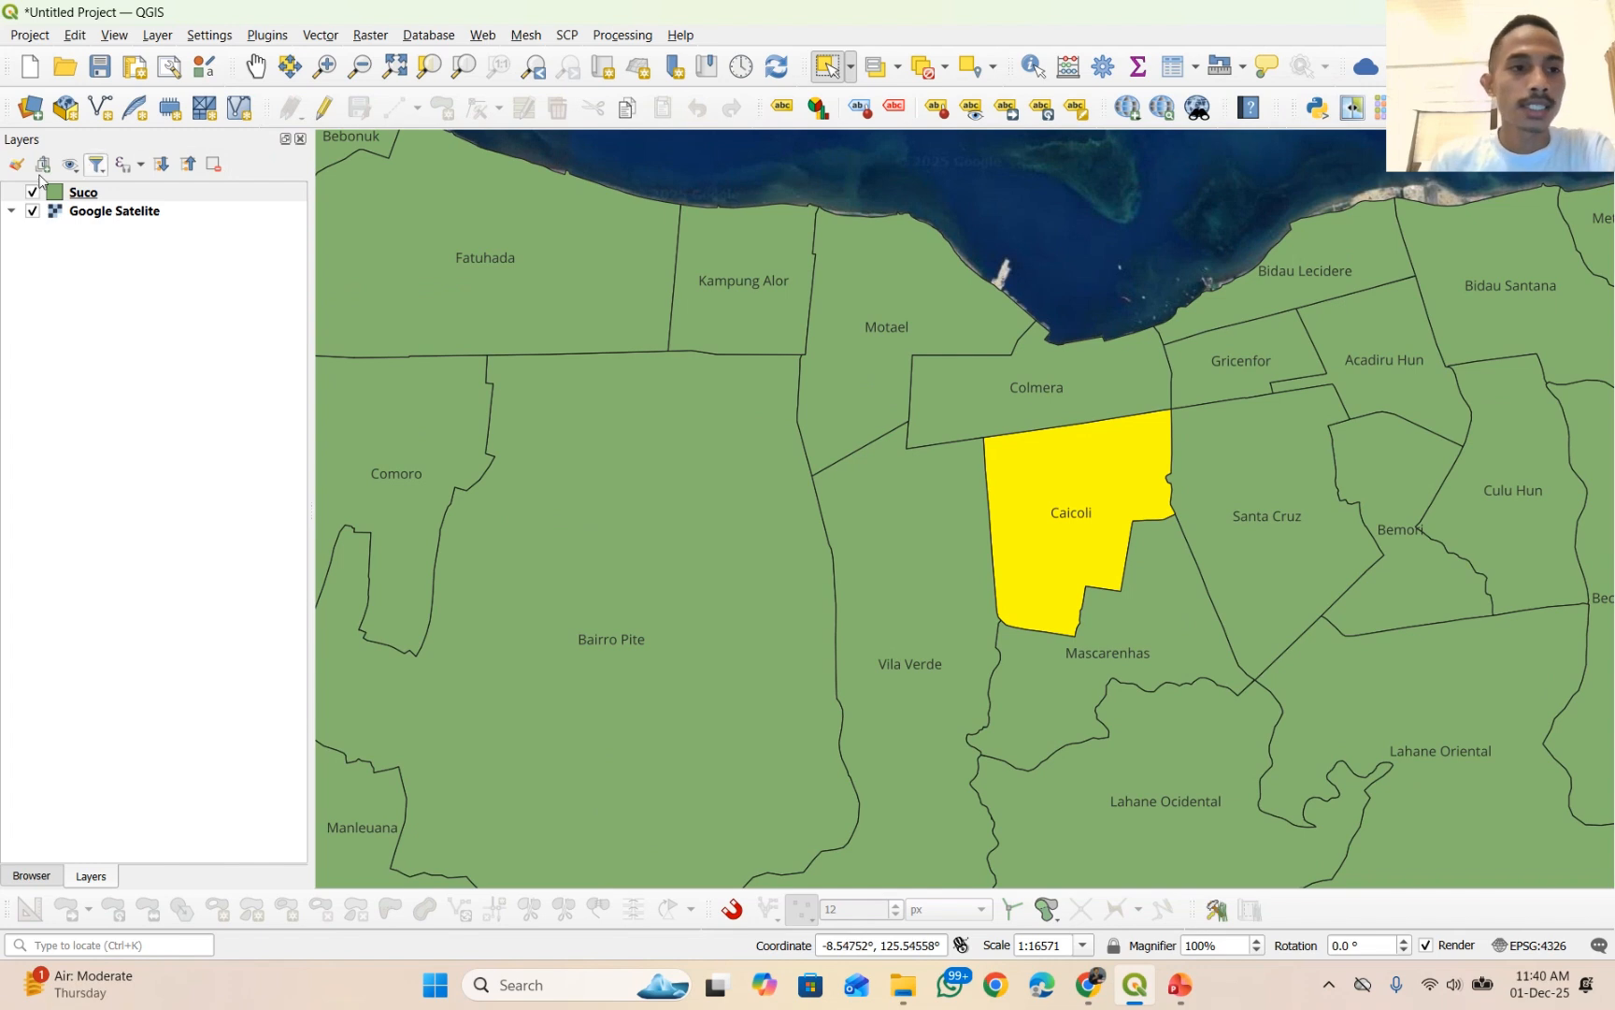
# - Start exporting only the selected feature of the Suco layer in GeoPackage format
pyautogui.rightClick(80, 194)
pyautogui.moveTo(159, 617)
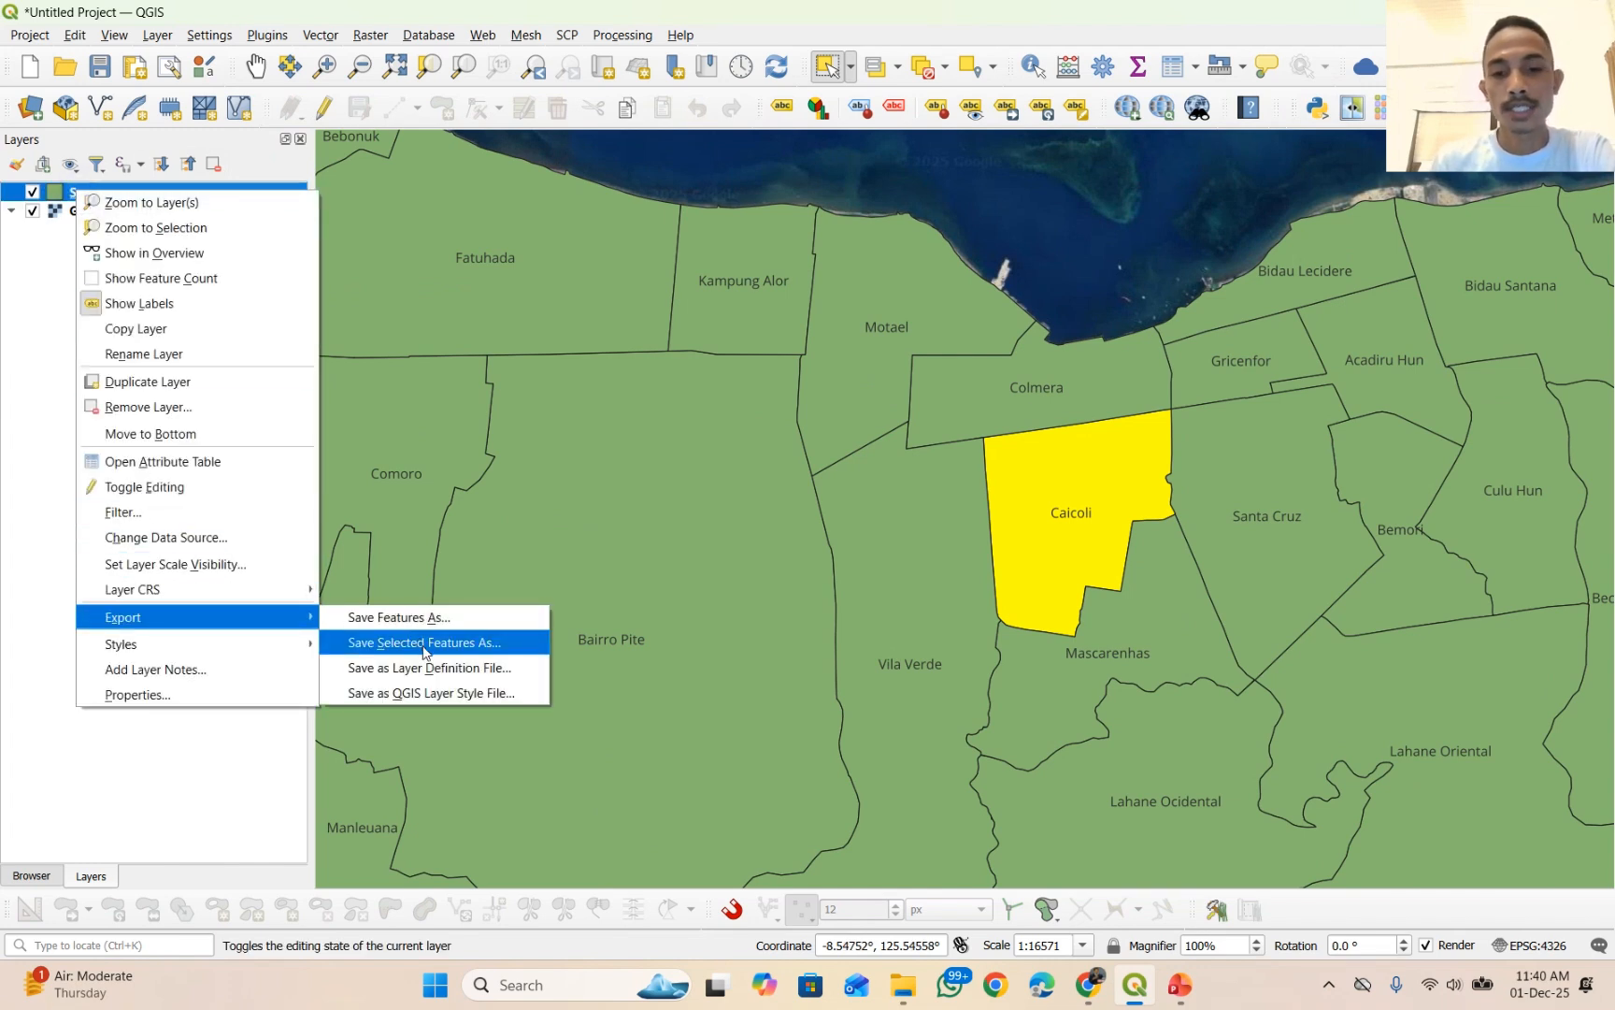
pyautogui.click(424, 645)
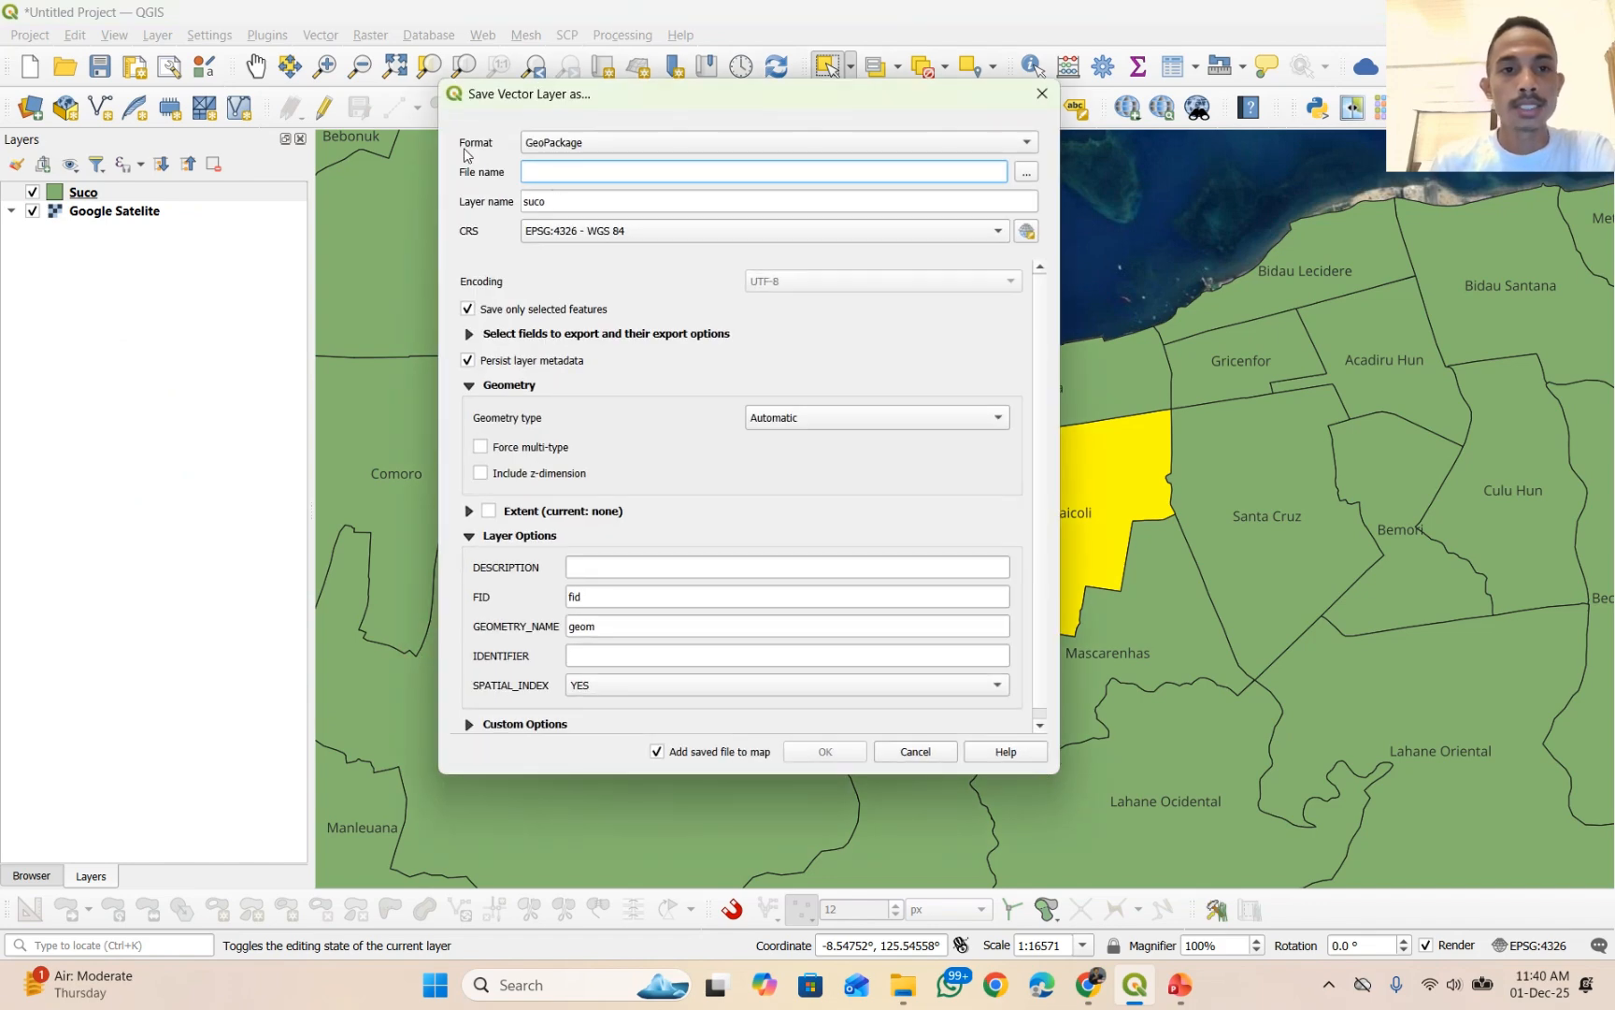
pyautogui.click(553, 147)
pyautogui.click(554, 147)
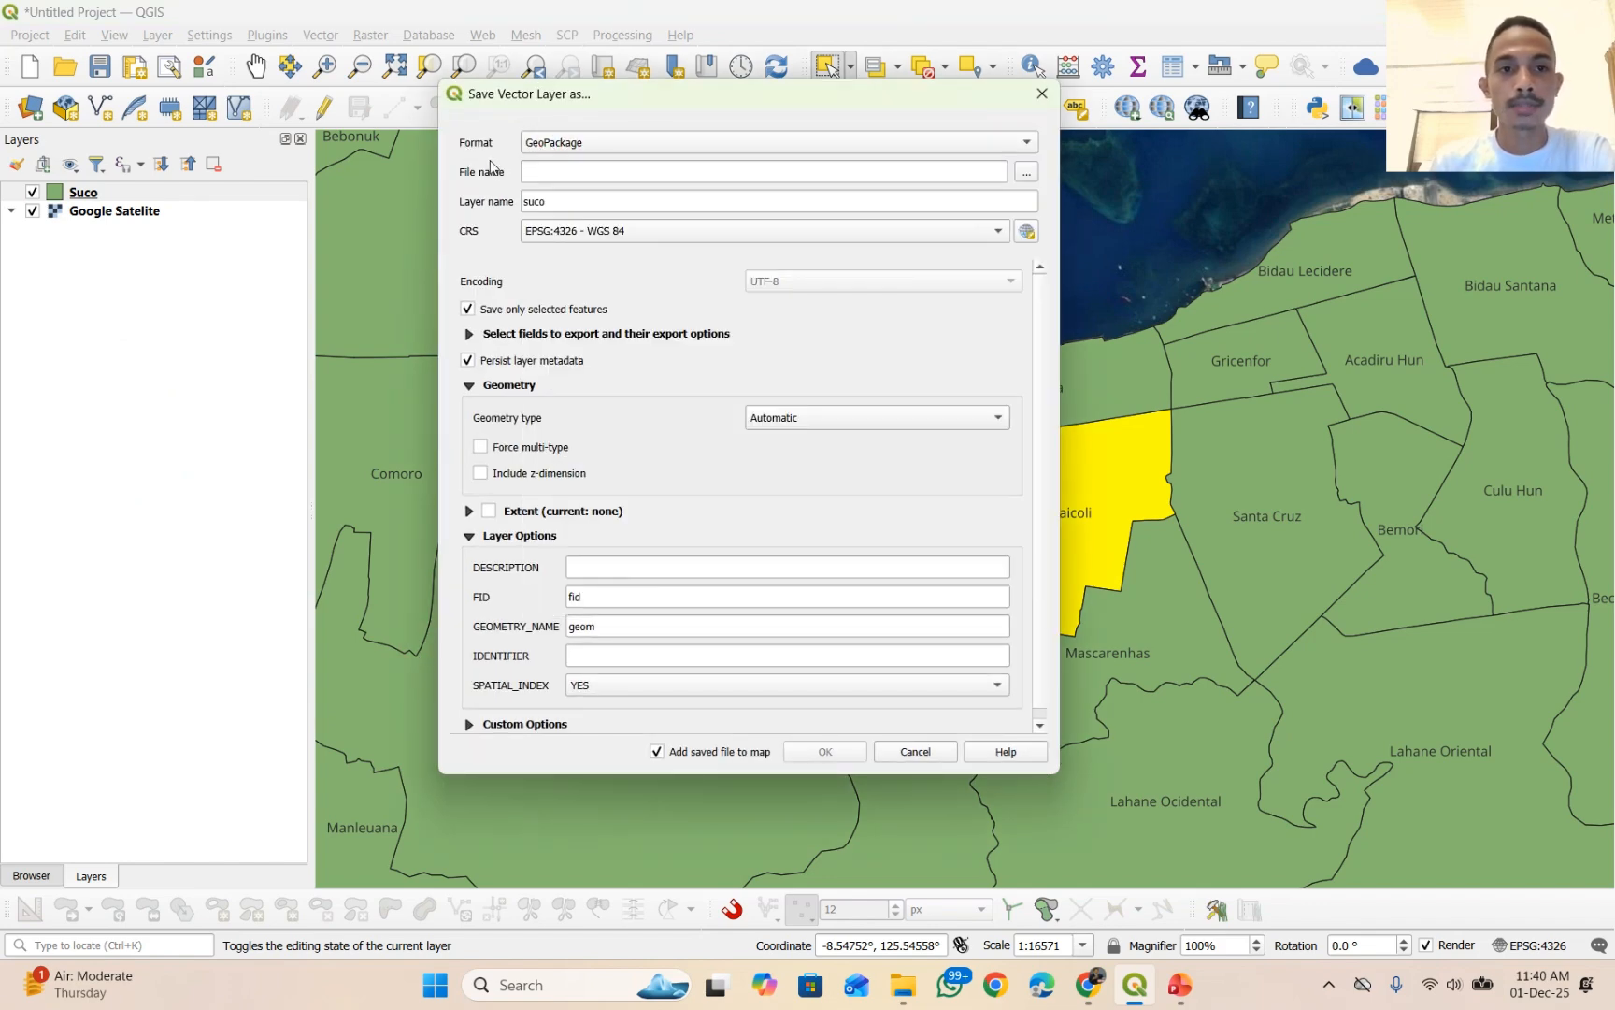
# - Choose KURSU GIS\QGIS\Rezultado\Vector\Polygon on drive D as the output folder for the export
pyautogui.click(1026, 175)
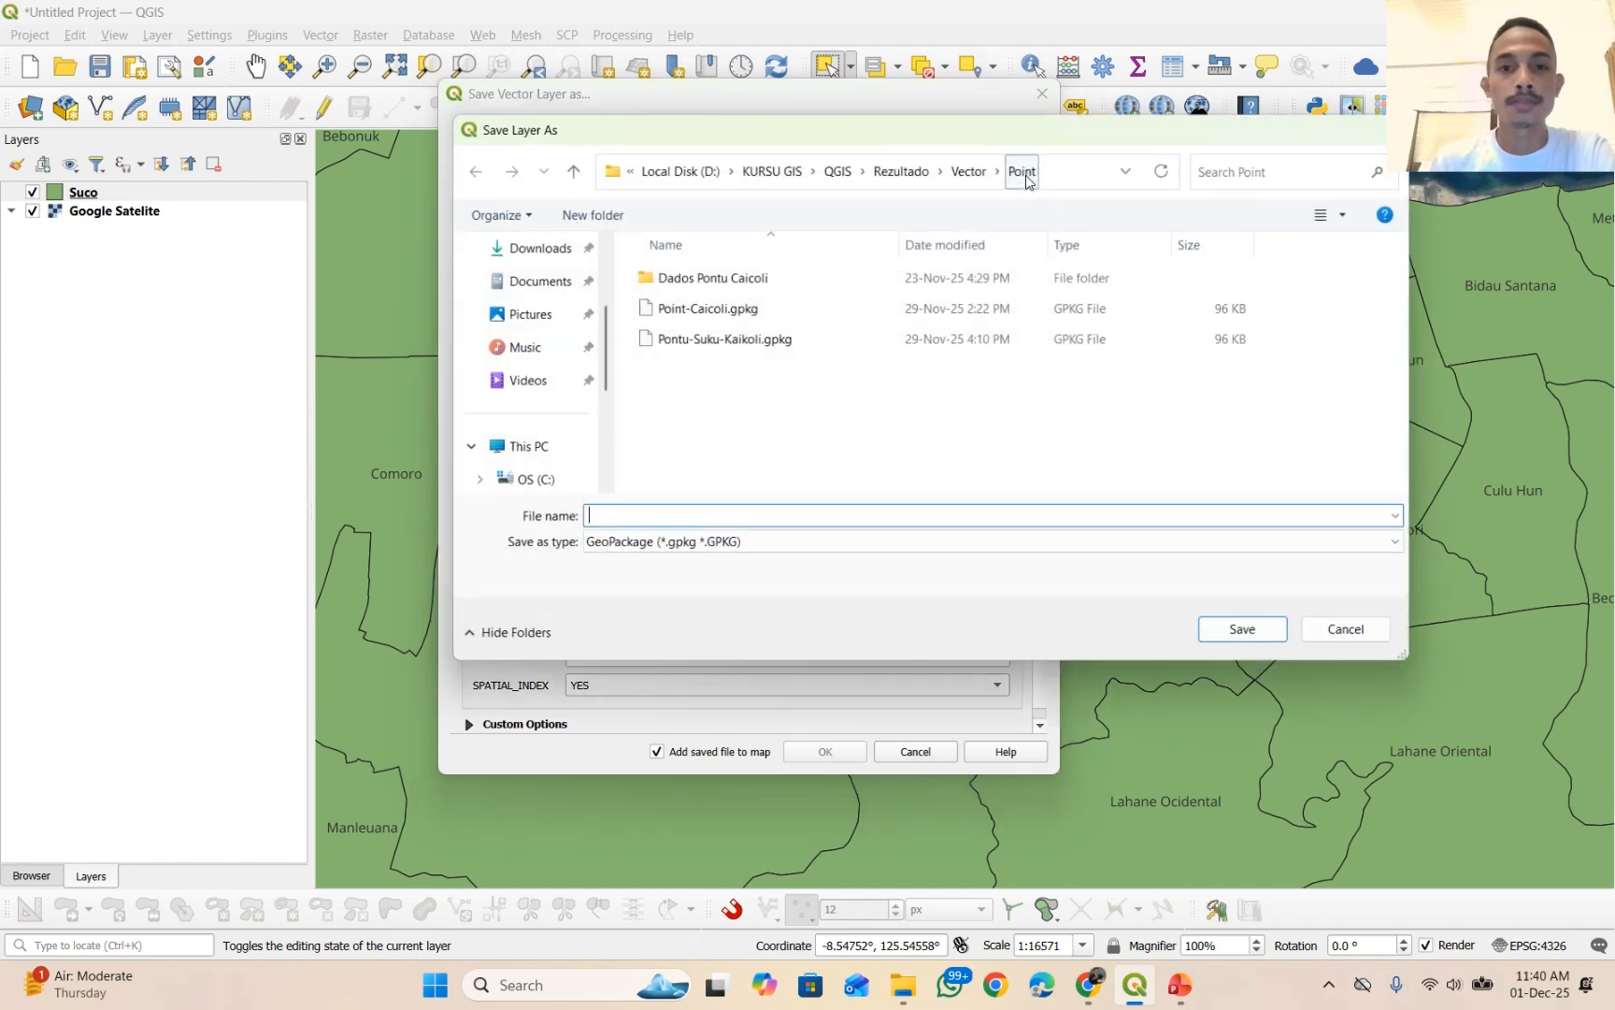
pyautogui.click(839, 169)
pyautogui.doubleClick(688, 379)
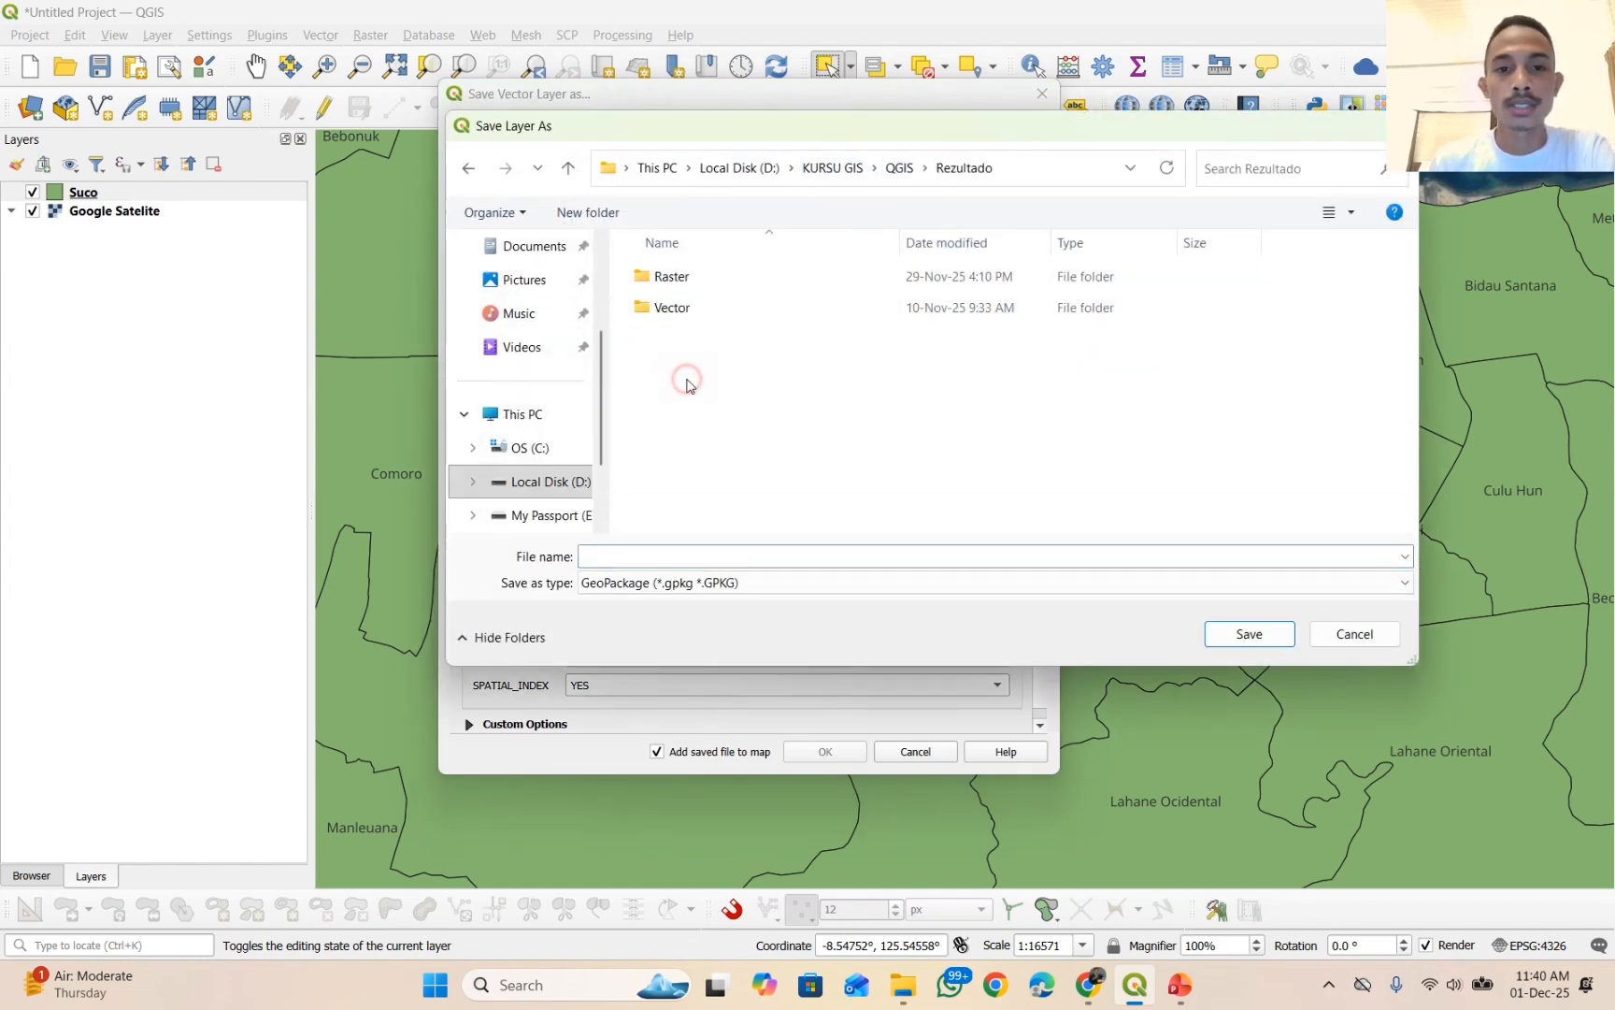
pyautogui.doubleClick(685, 308)
pyautogui.doubleClick(678, 338)
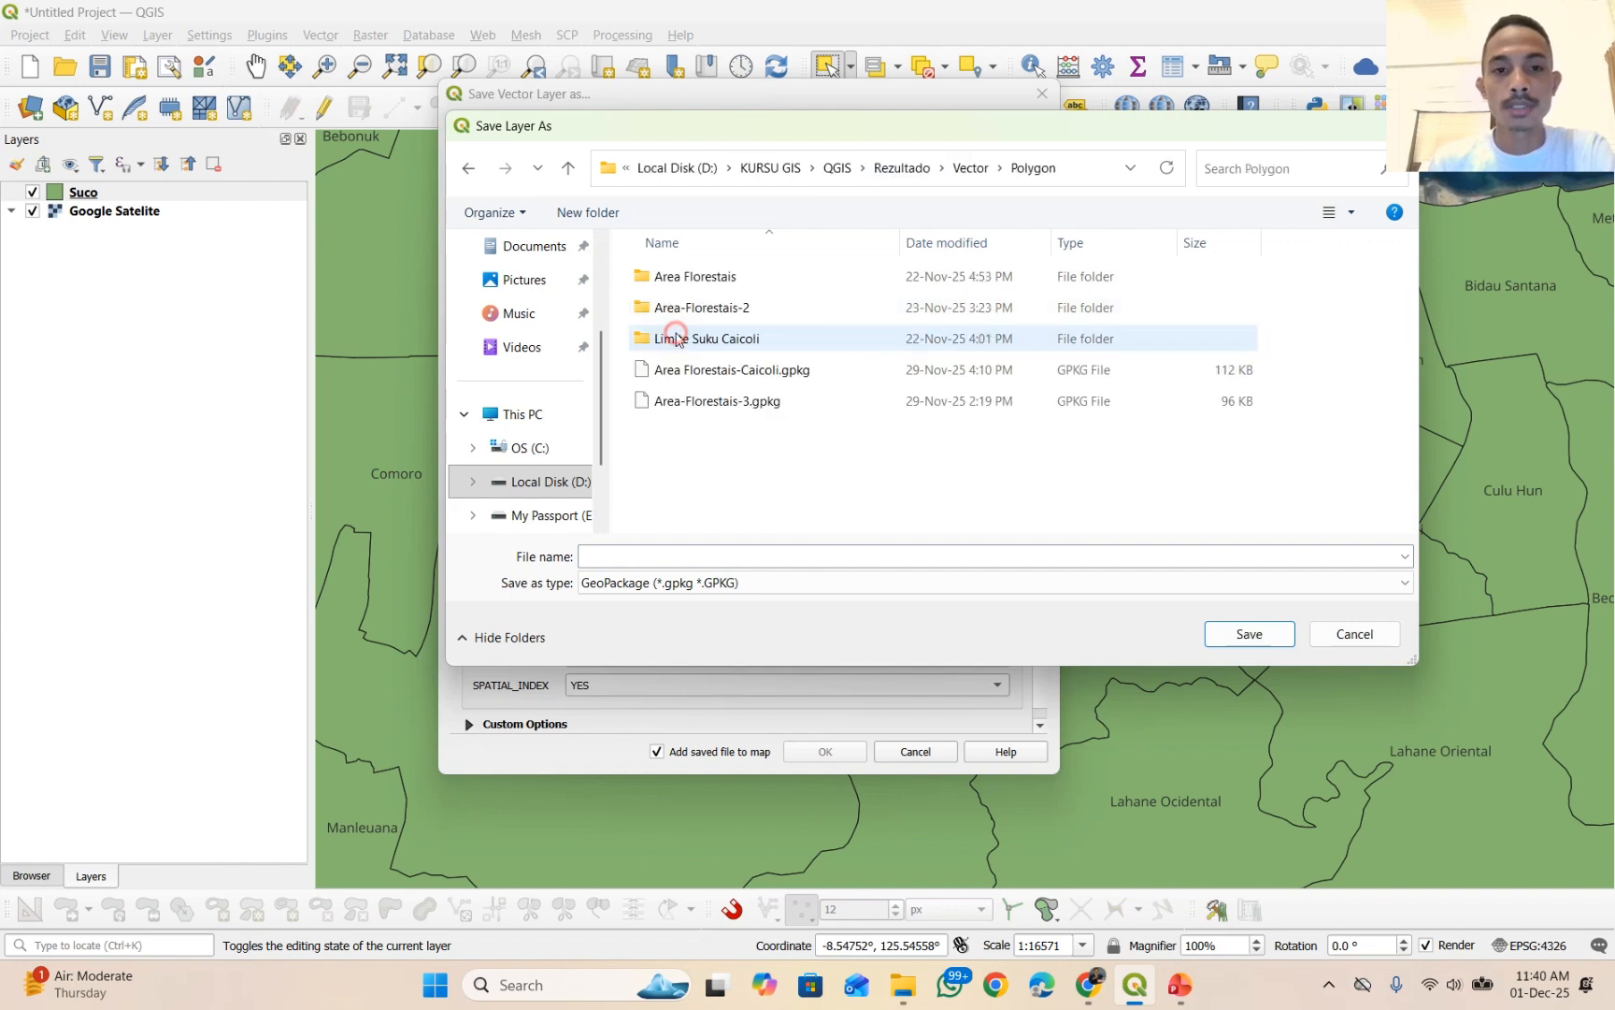
# - Name the output file Limite Suku-Caicoli-2 and export it as a new layer on the map
pyautogui.click(634, 559)
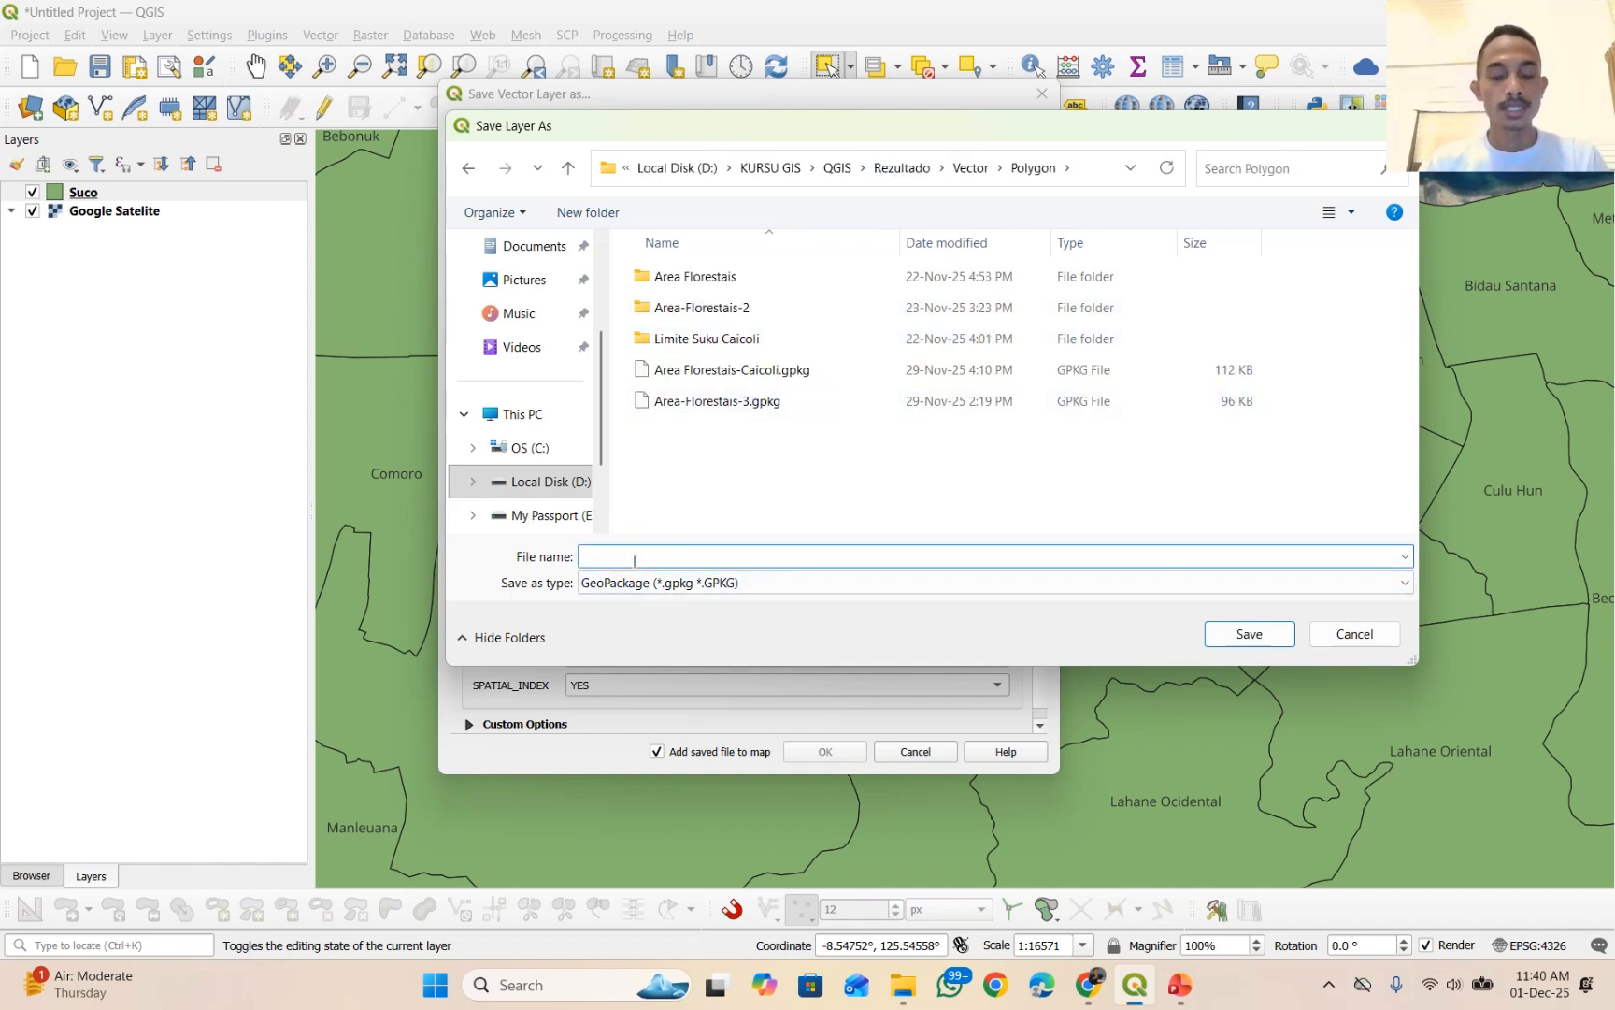
pyautogui.write('Limite')
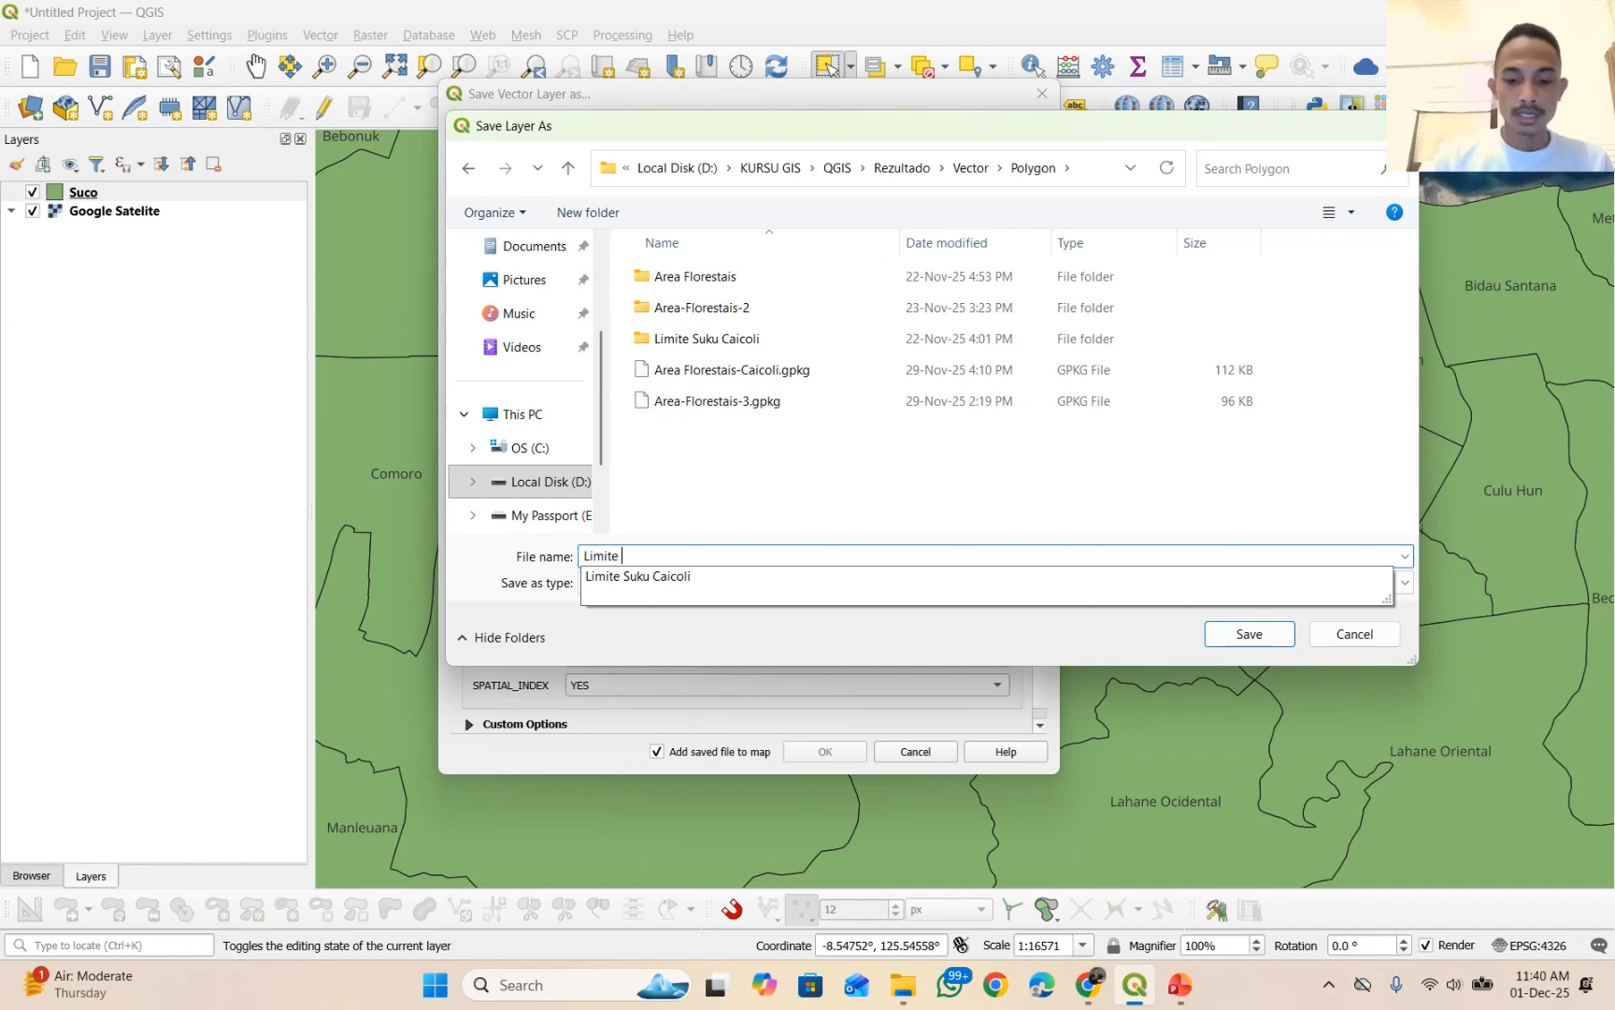
pyautogui.write(' Suku-Caicoli-2')
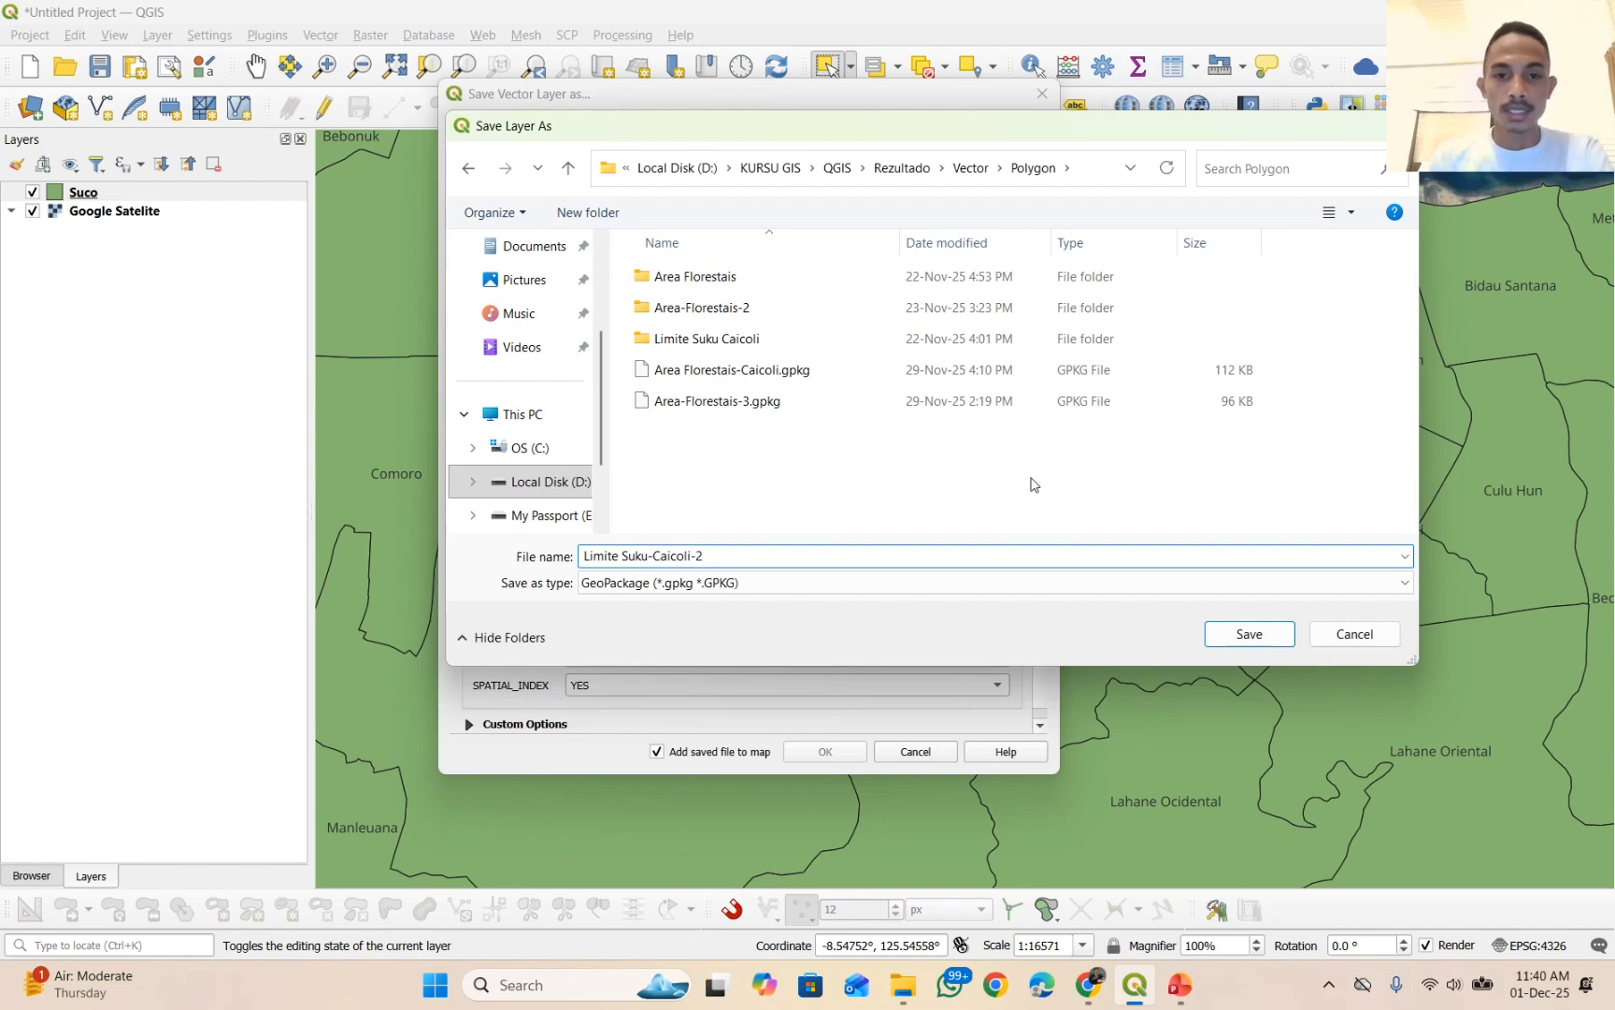
pyautogui.click(1249, 634)
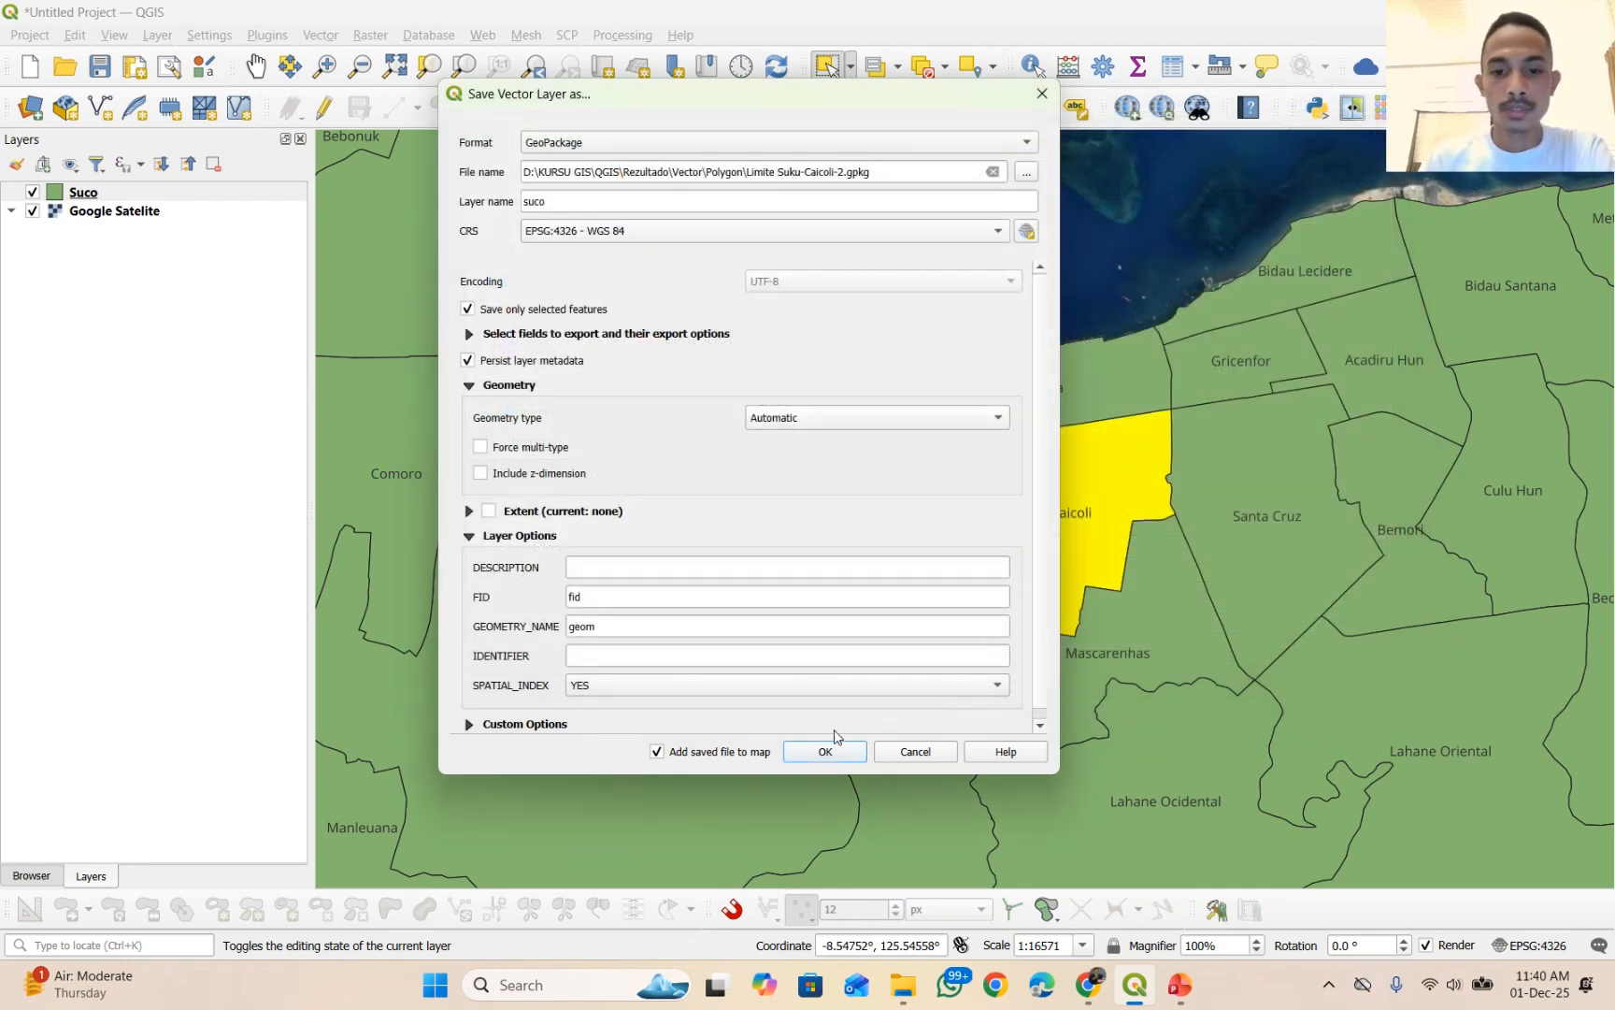
pyautogui.click(824, 752)
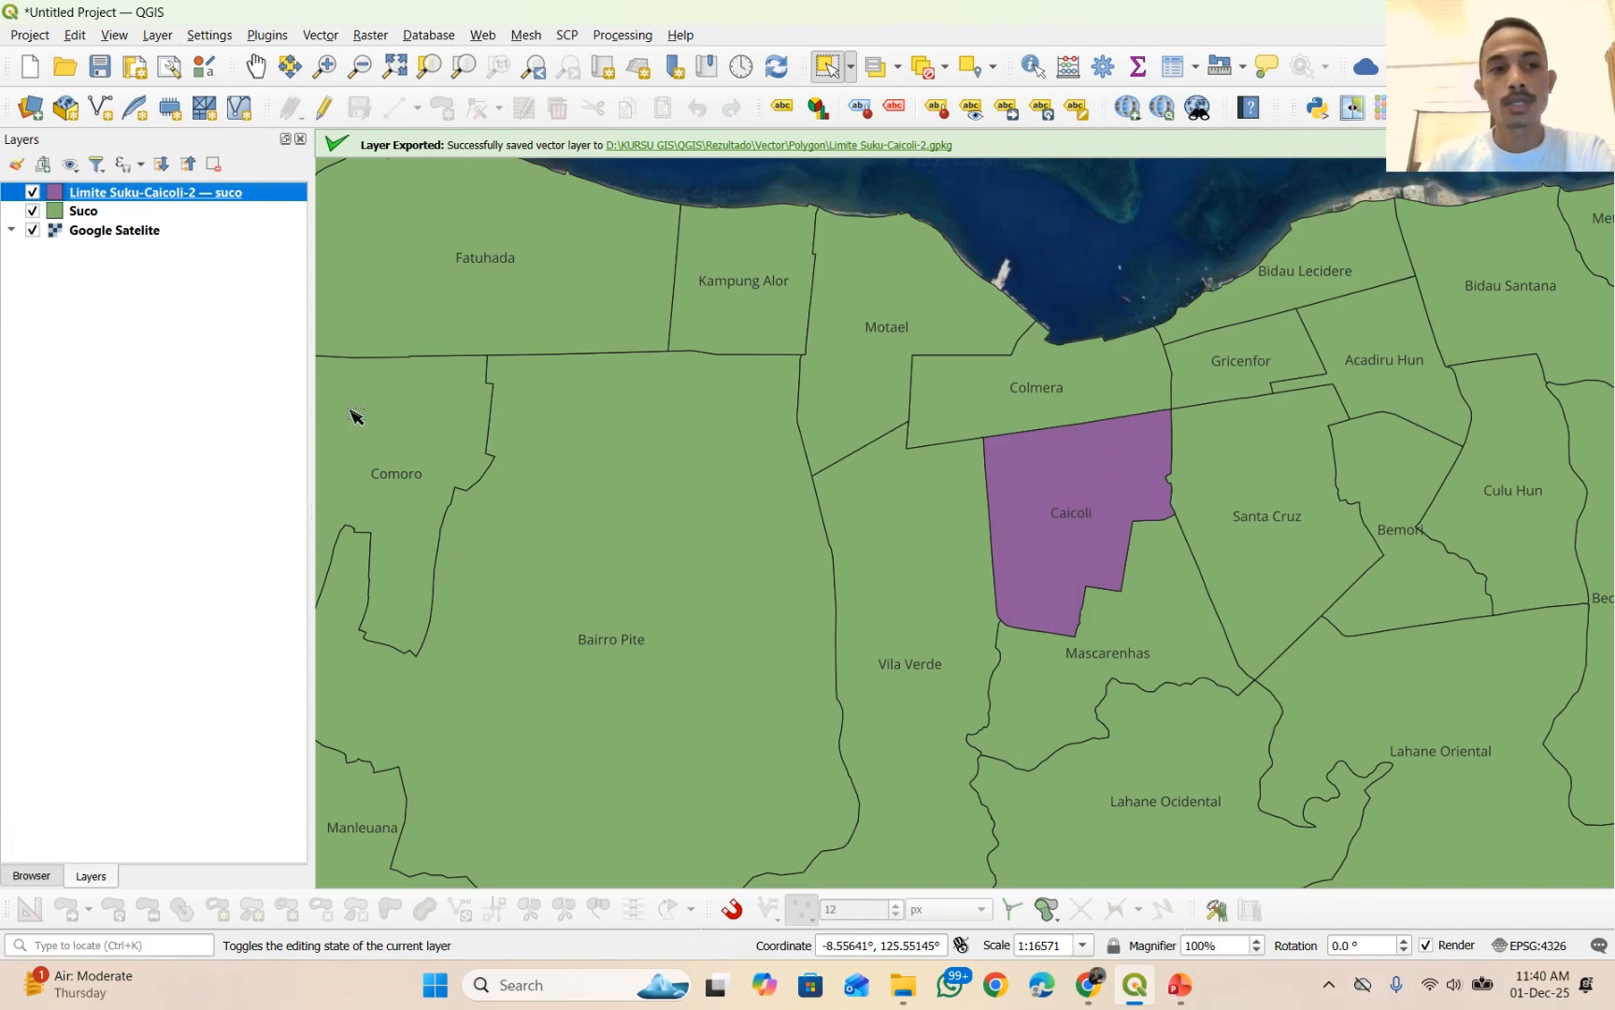
# - Hide the Suco layer so the exported Caicoli polygon shows alone over the satellite imagery
pyautogui.click(61, 216)
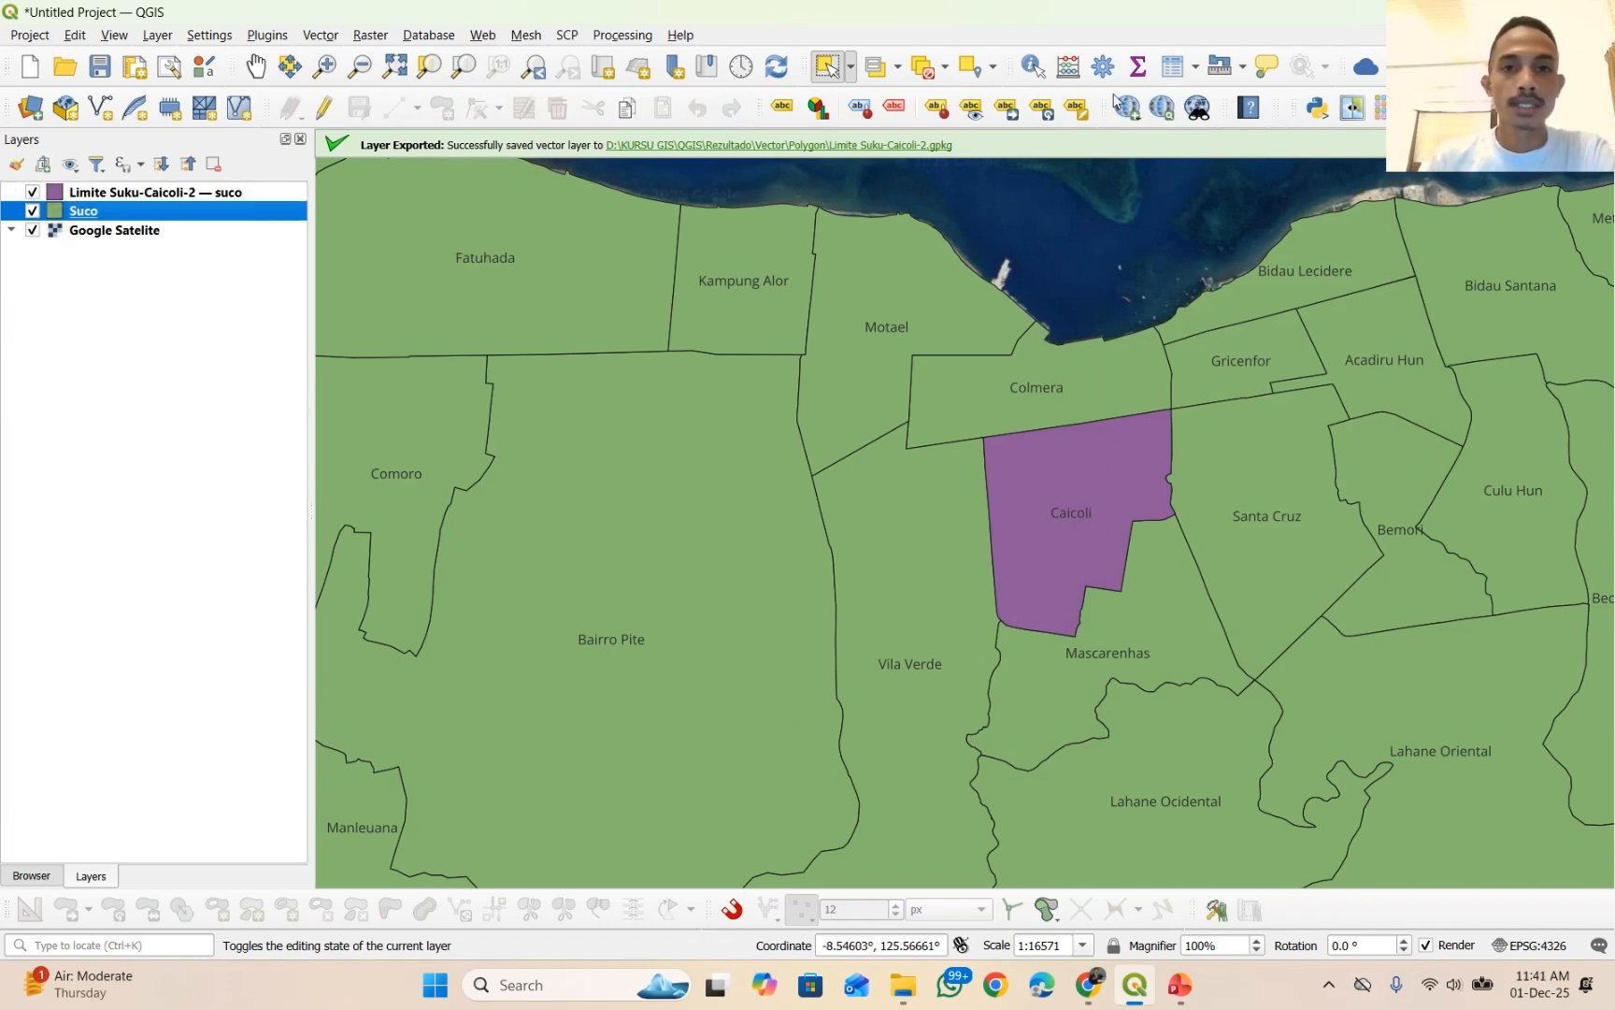
pyautogui.click(33, 211)
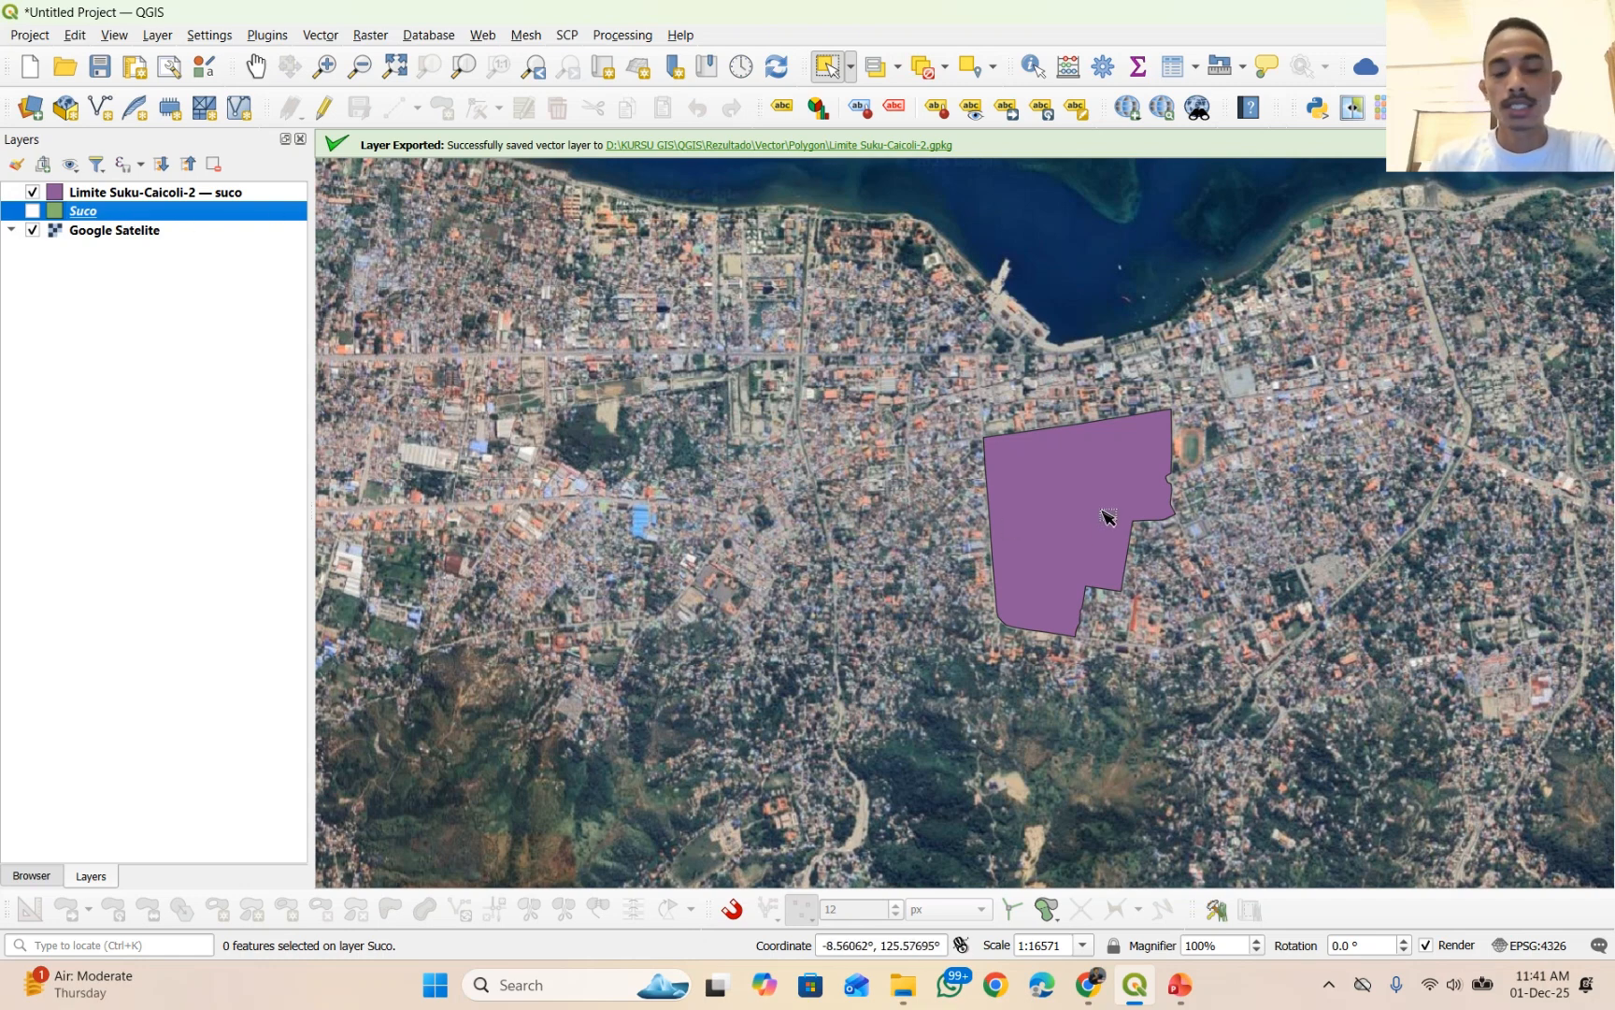
pyautogui.scroll(1, 1107, 516)
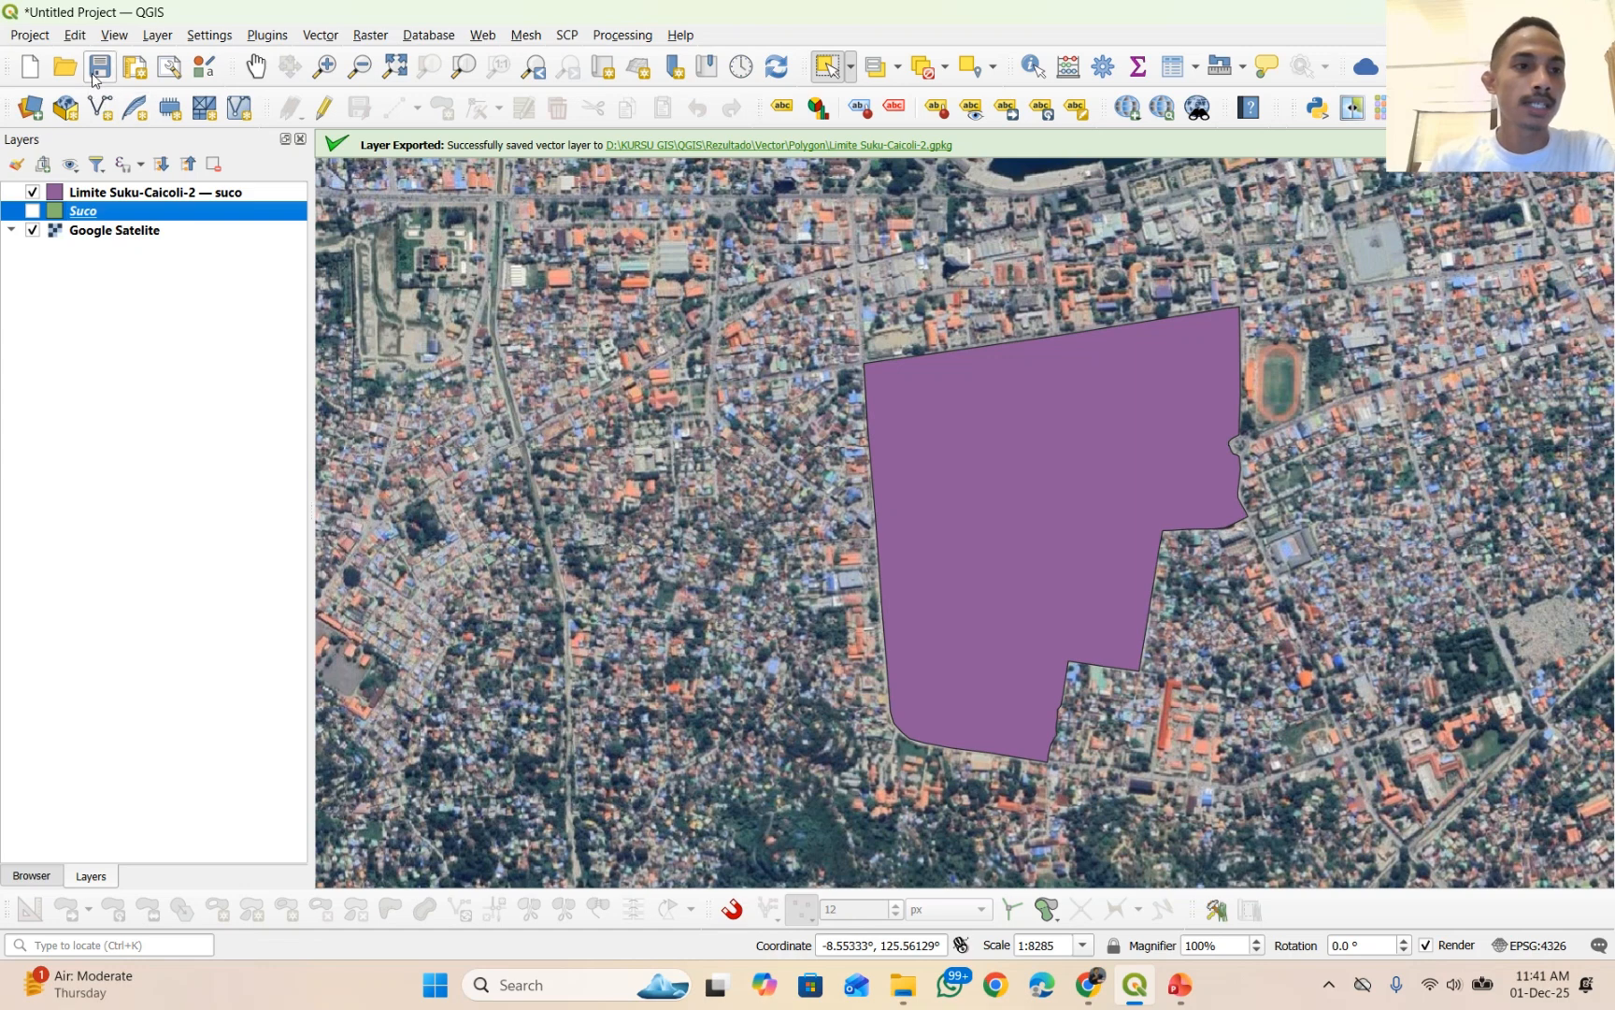
# - Search the symbols for "outline red" in the Limite Suku-Caicoli-2 layer's symbology and apply that outline style
pyautogui.rightClick(114, 193)
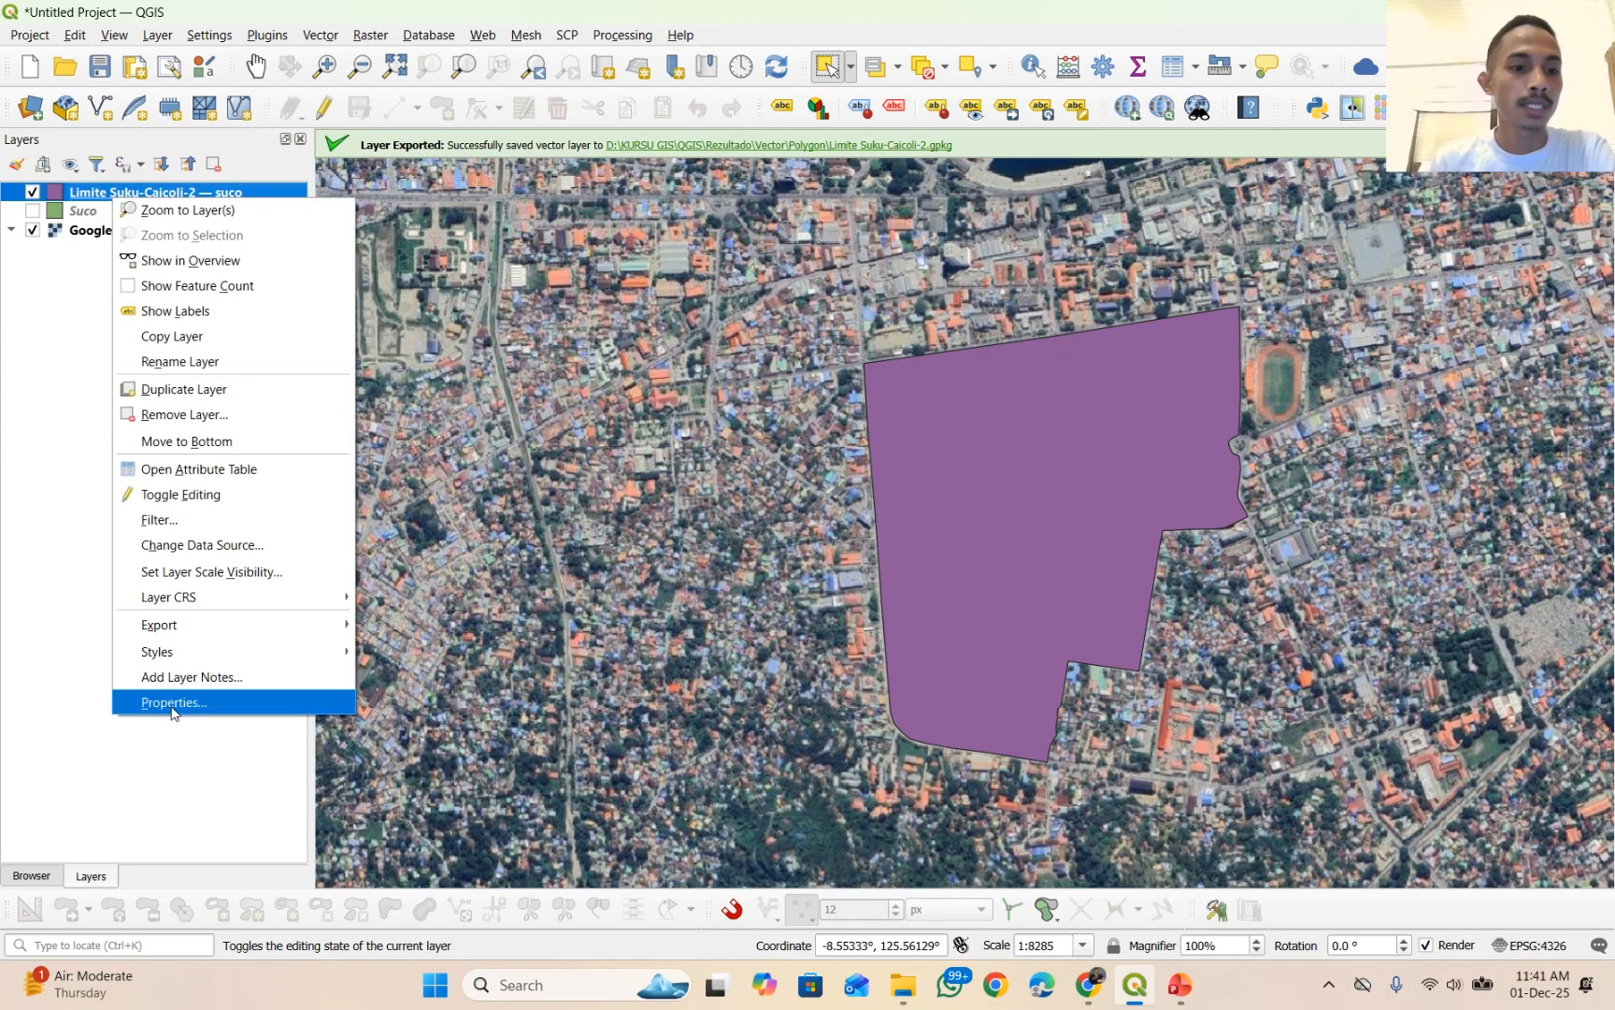
pyautogui.click(105, 190)
pyautogui.doubleClick(105, 190)
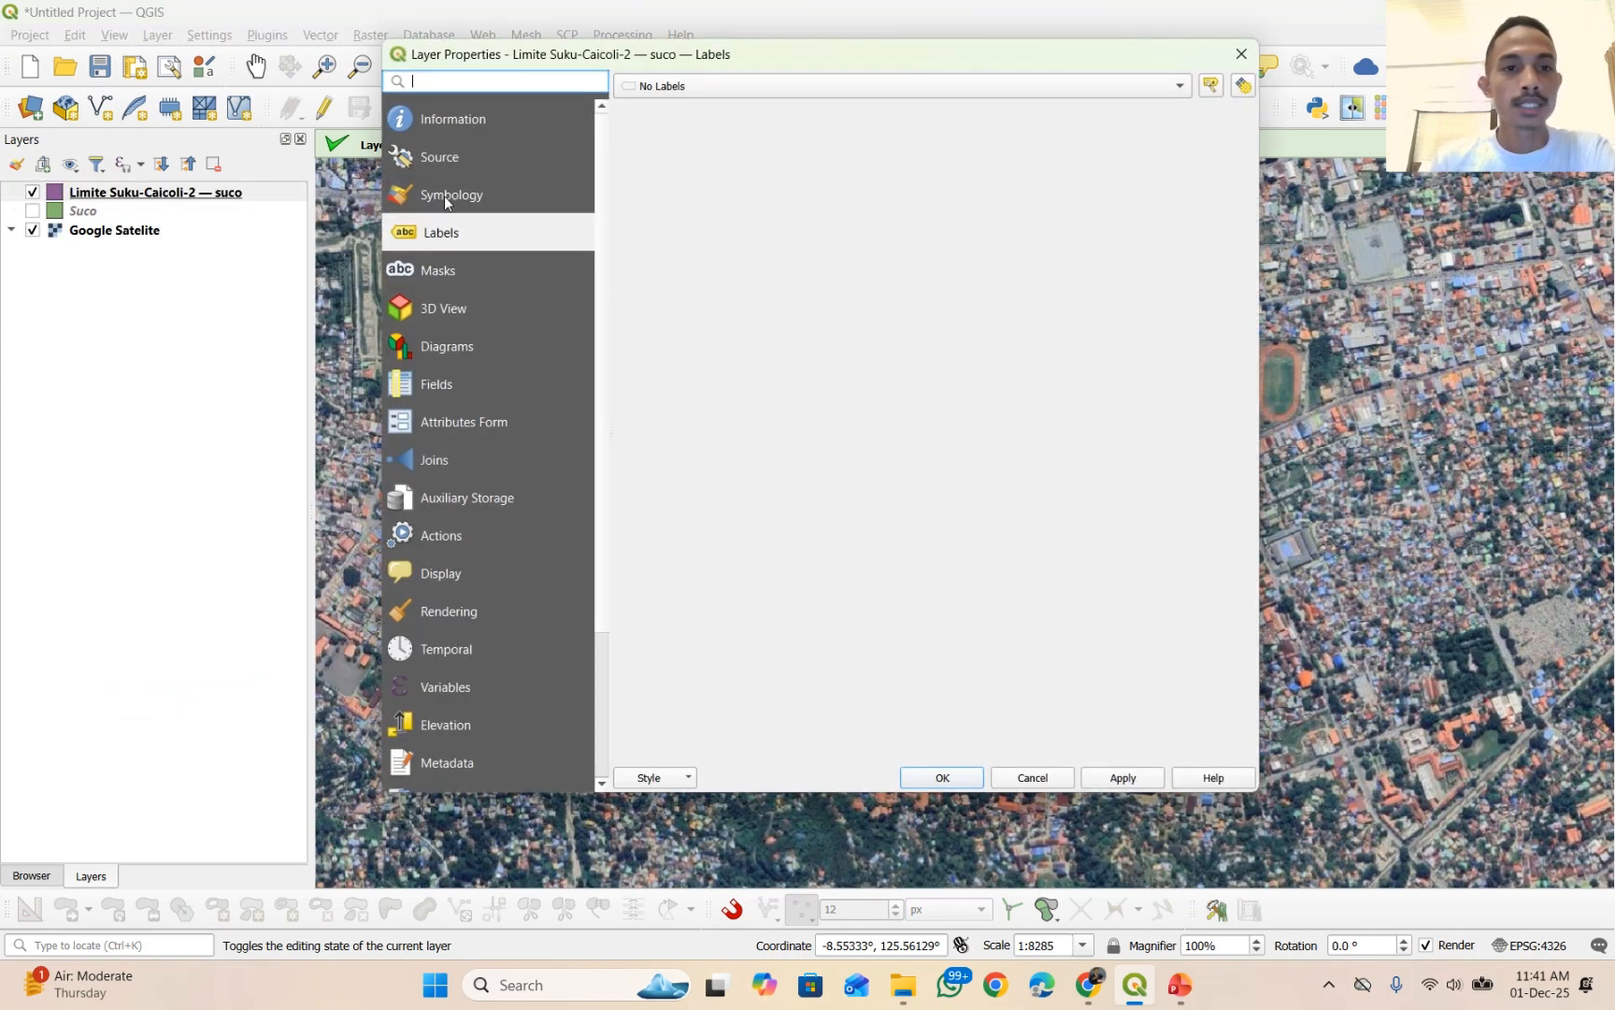
pyautogui.click(447, 199)
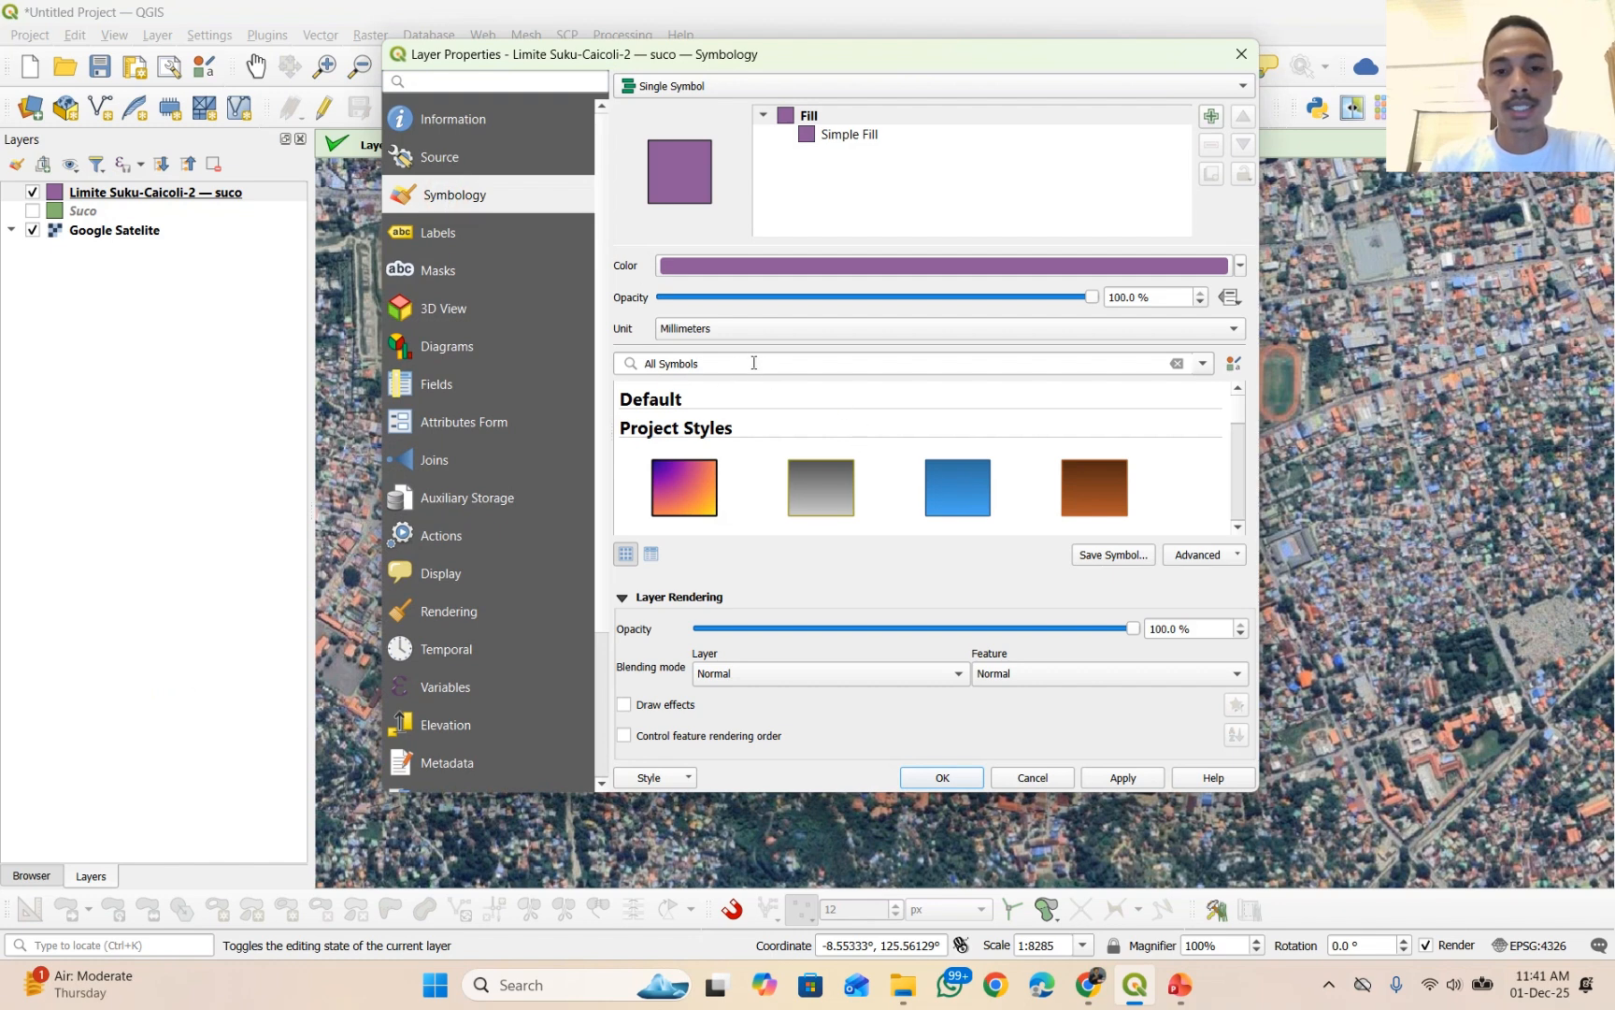
pyautogui.click(685, 365)
pyautogui.moveTo(721, 365); pyautogui.dragTo(560, 346)
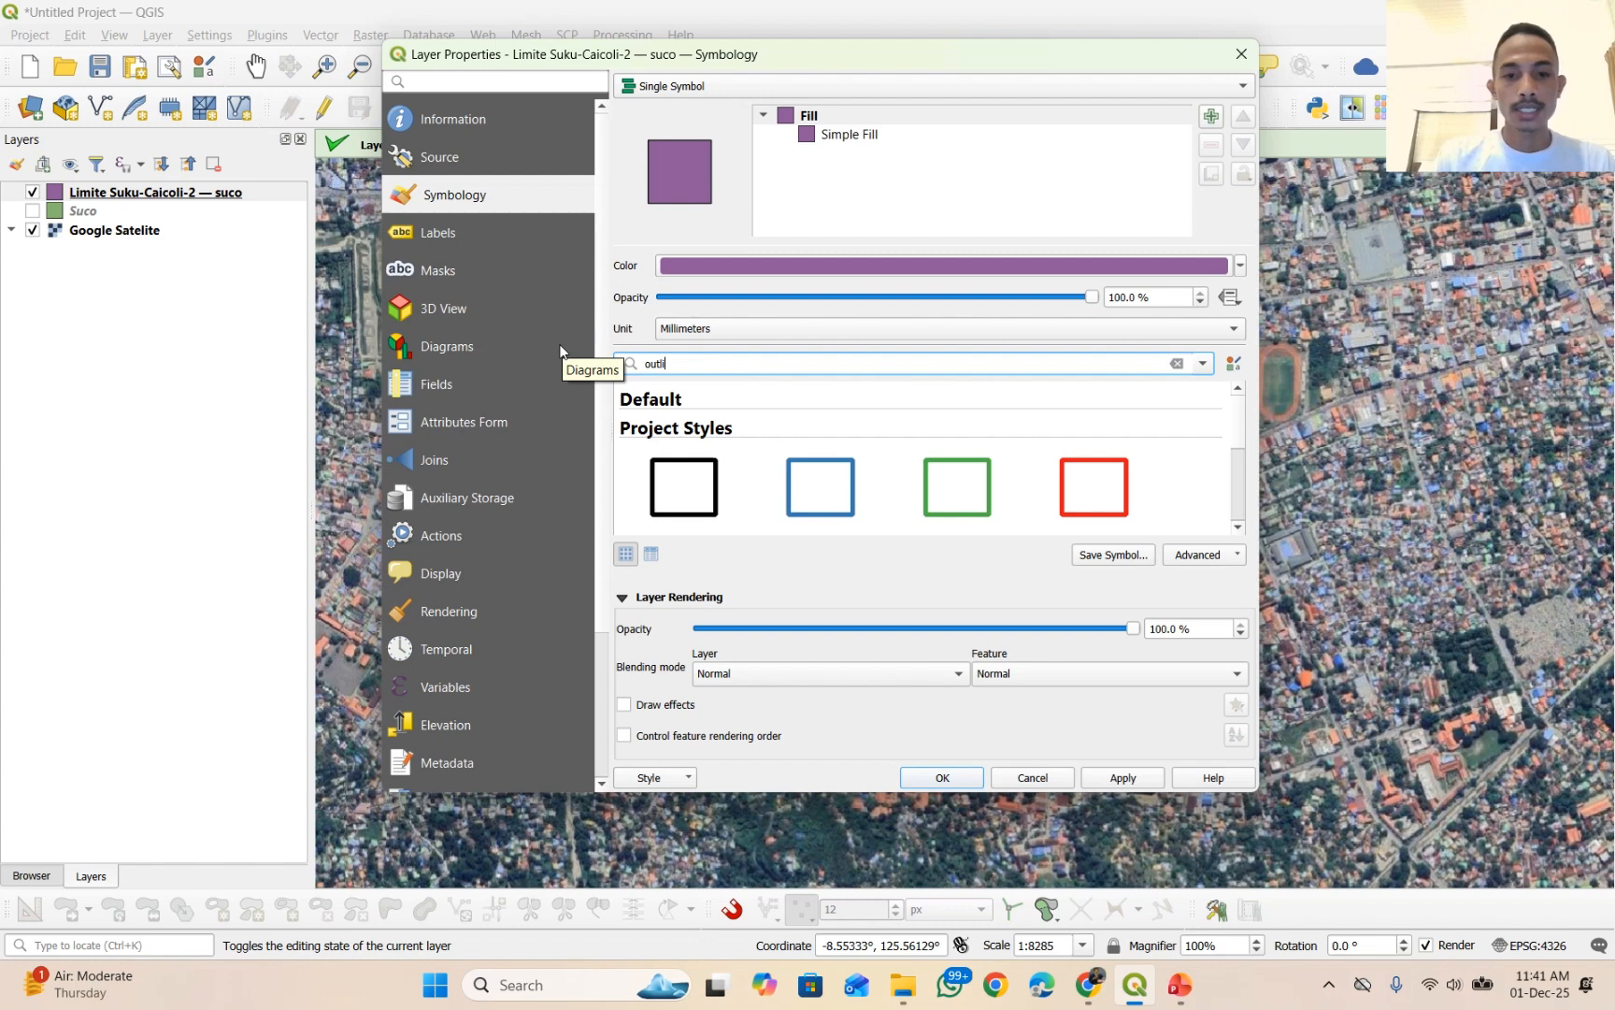
pyautogui.write('red')
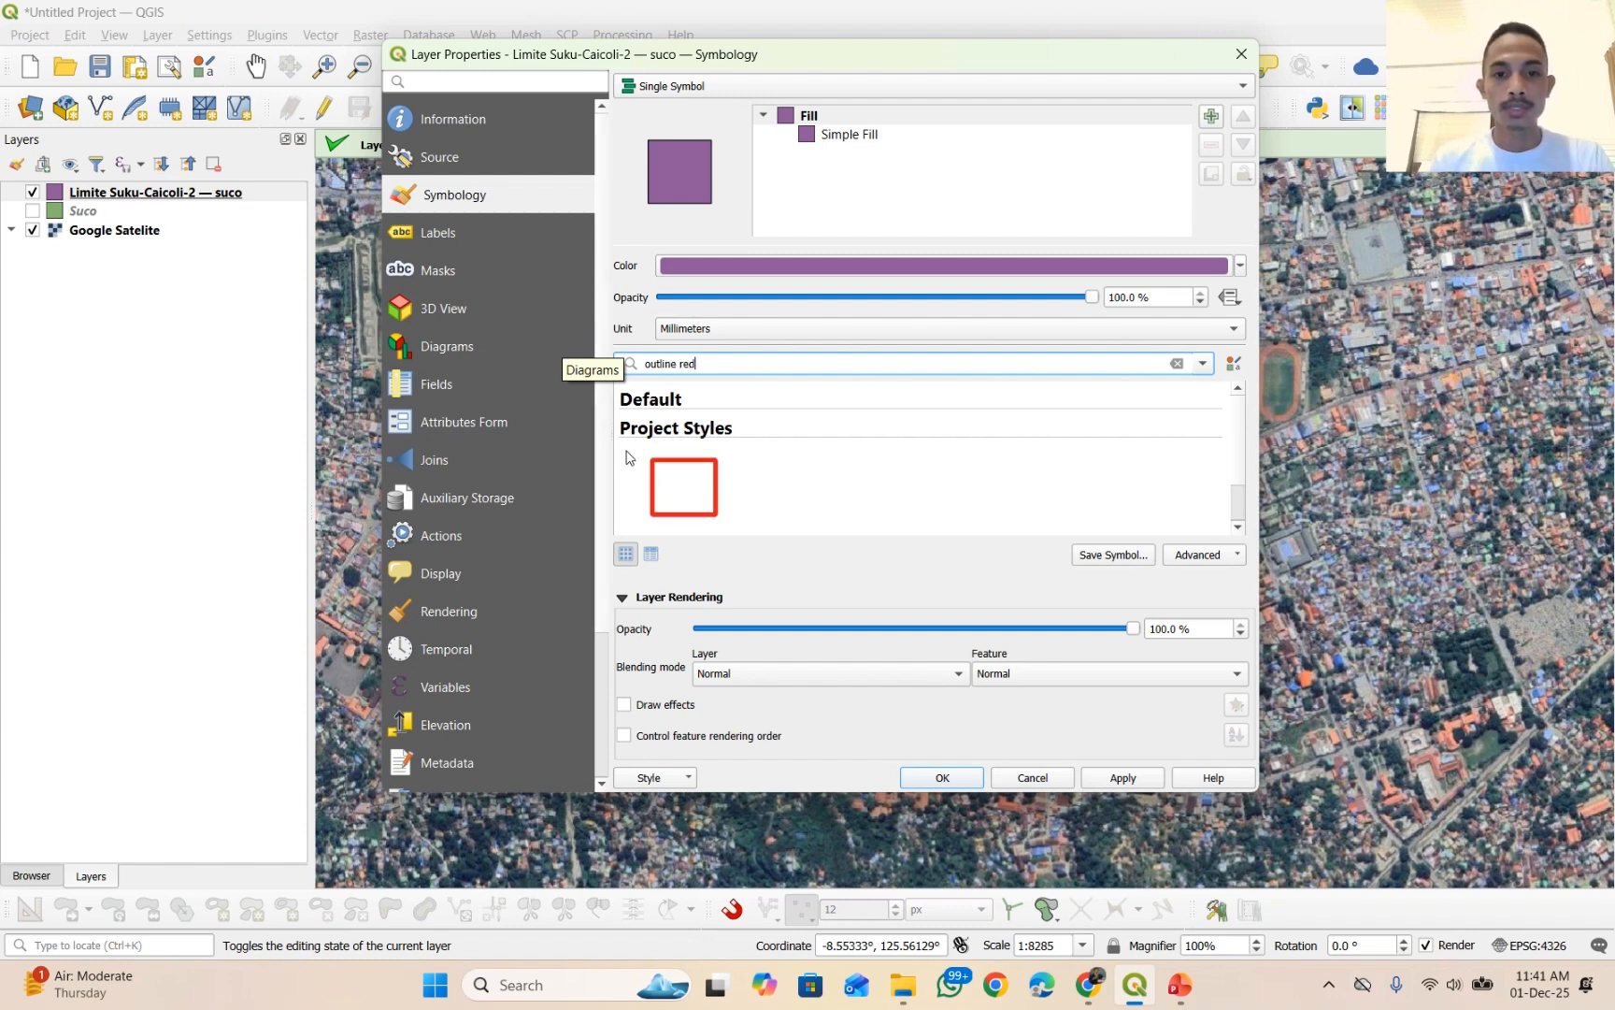
pyautogui.click(677, 474)
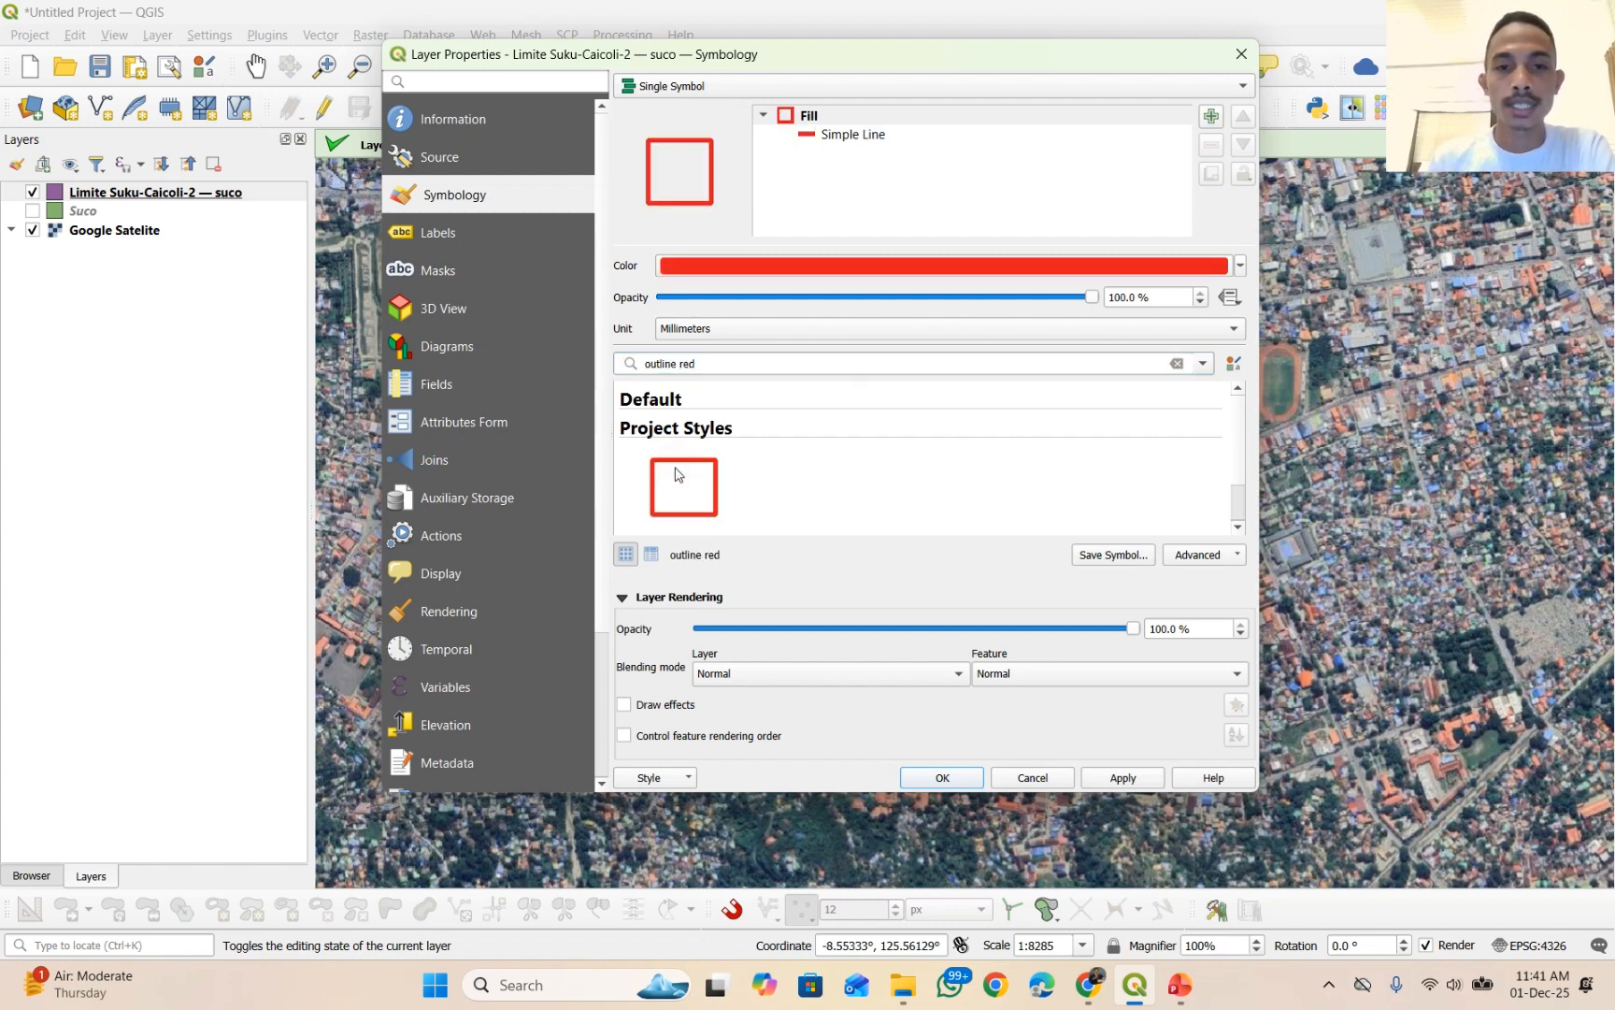
# - Set the stroke width of the red outline's simple line to 0.56 millimetres
pyautogui.click(838, 139)
pyautogui.scroll(-3, 739, 340)
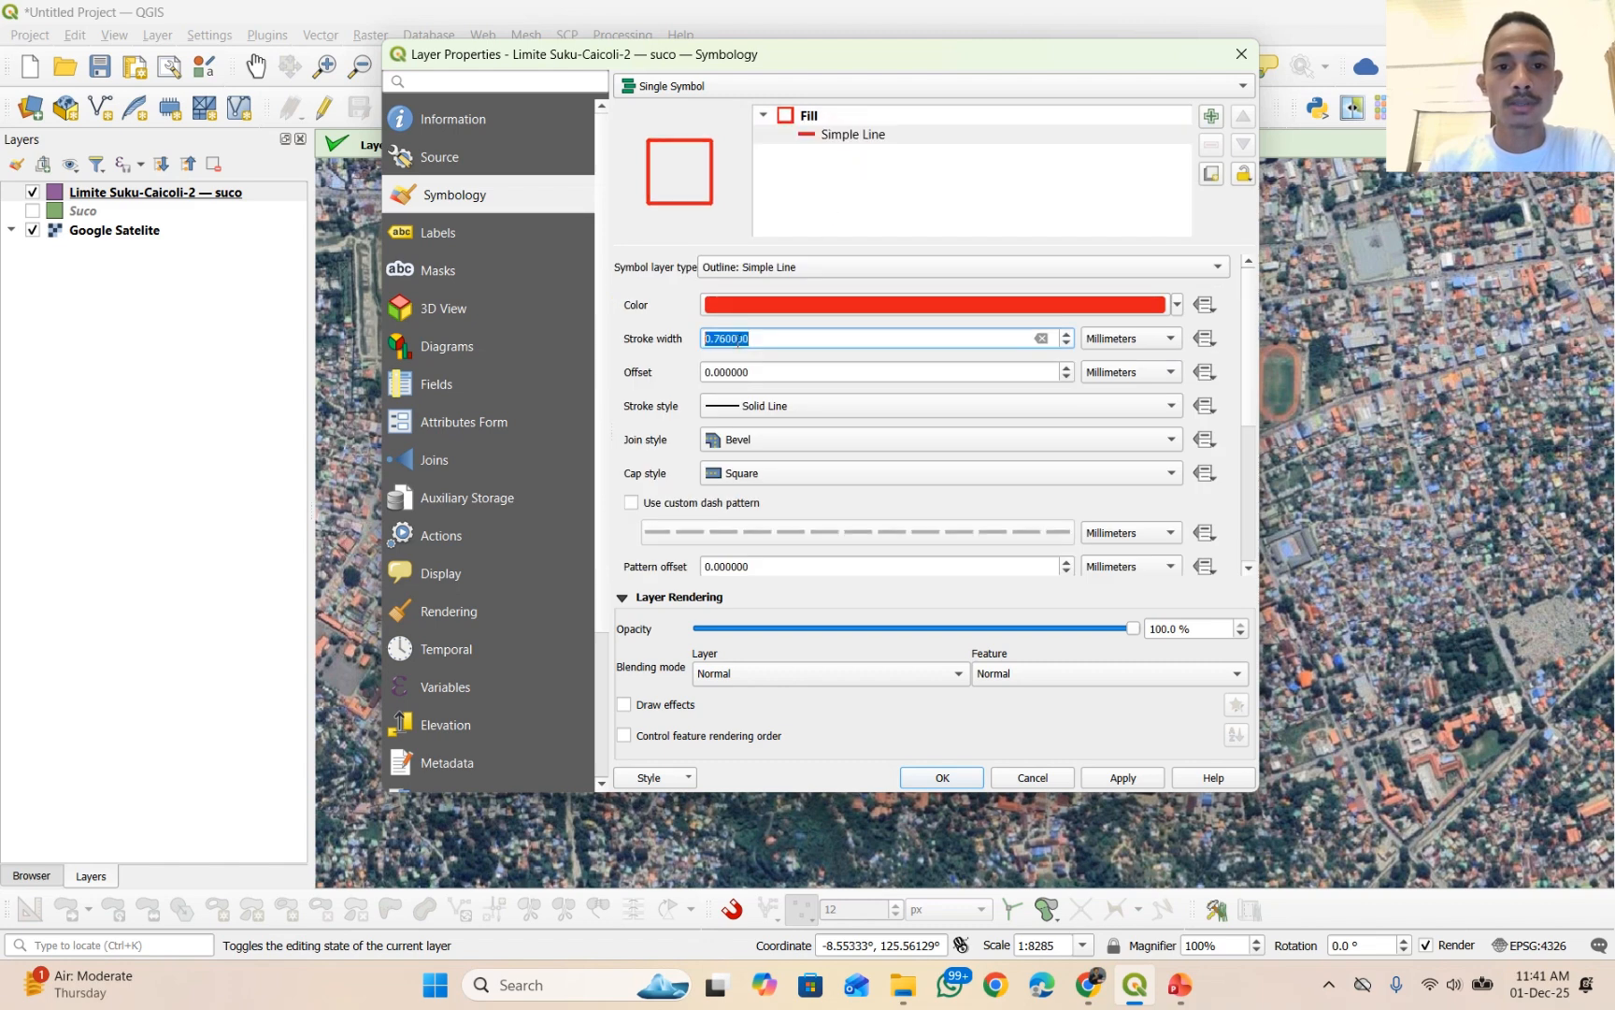
pyautogui.scroll(1, 739, 339)
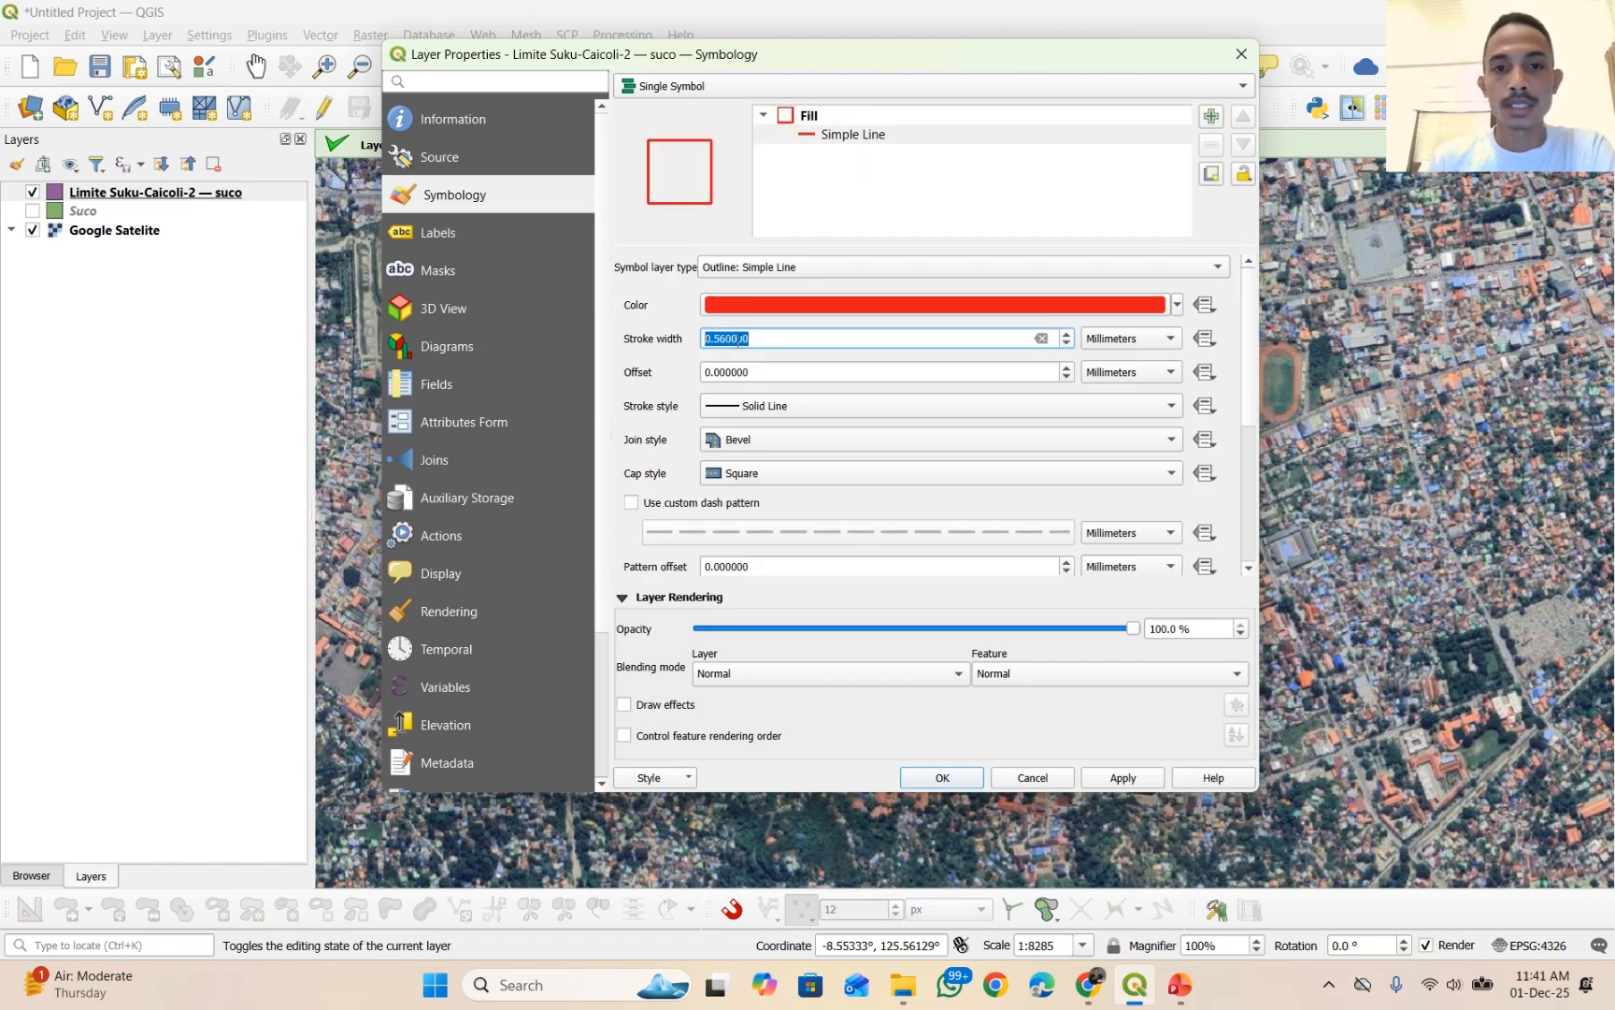
# - Turn on single labels for the Limite Suku-Caicoli-2 layer with the SUCO field as the value
pyautogui.click(452, 232)
pyautogui.click(741, 84)
pyautogui.click(695, 107)
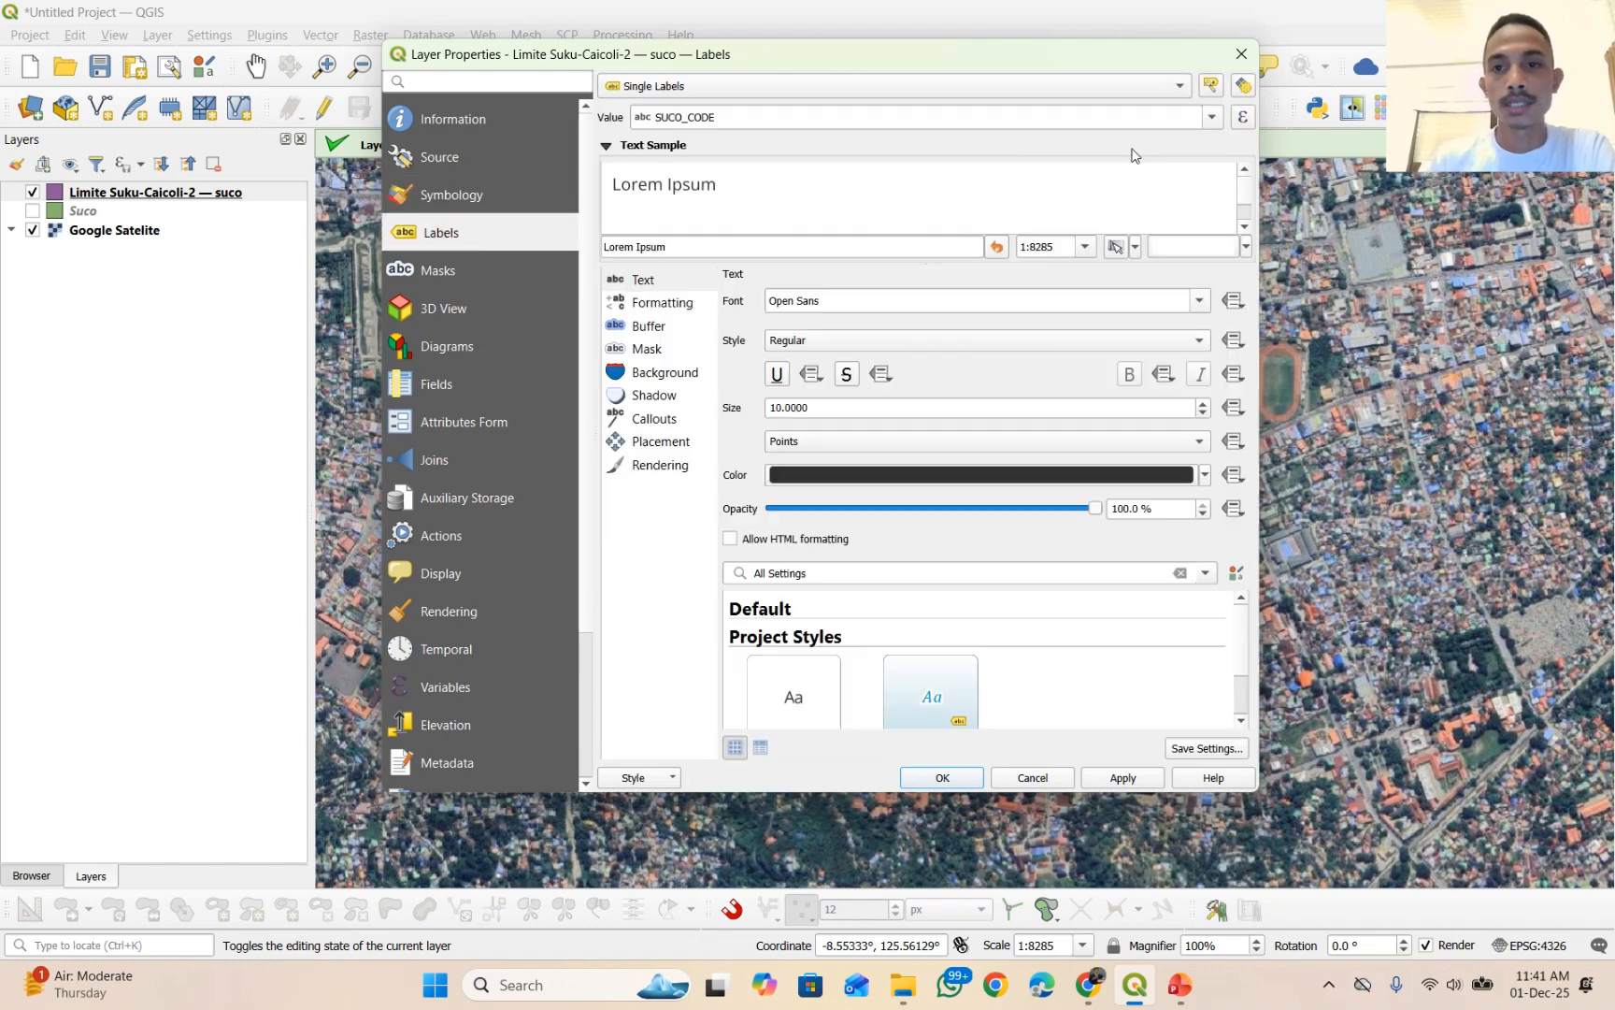
pyautogui.click(1213, 124)
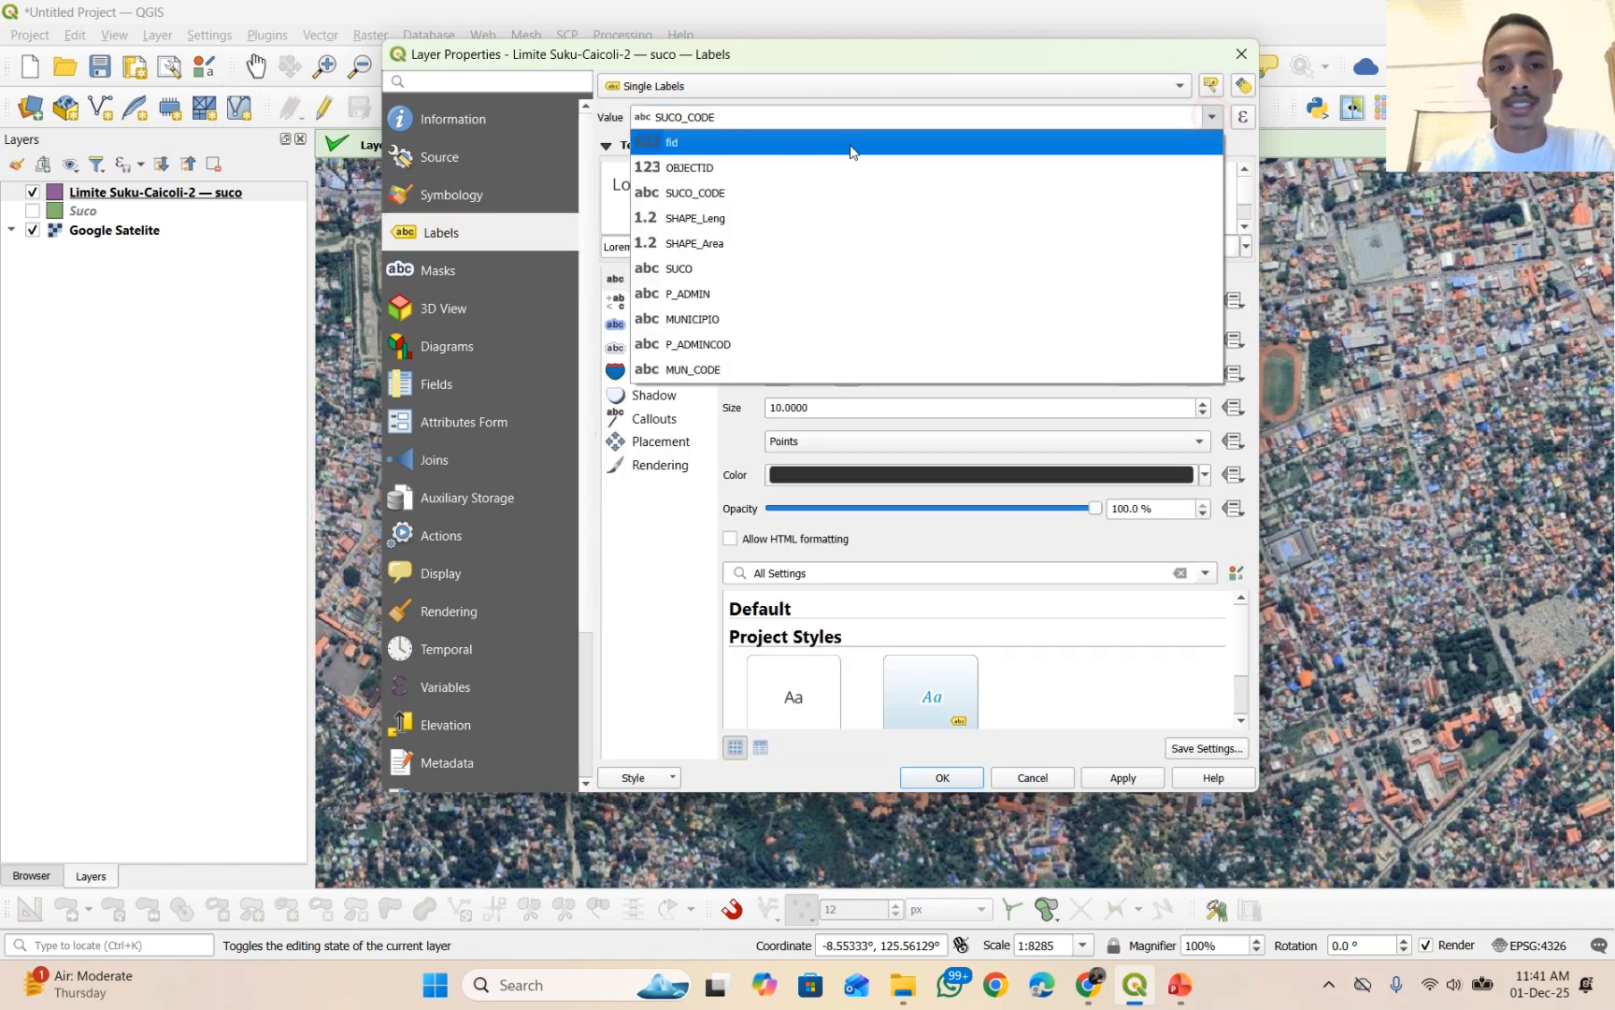
pyautogui.click(669, 270)
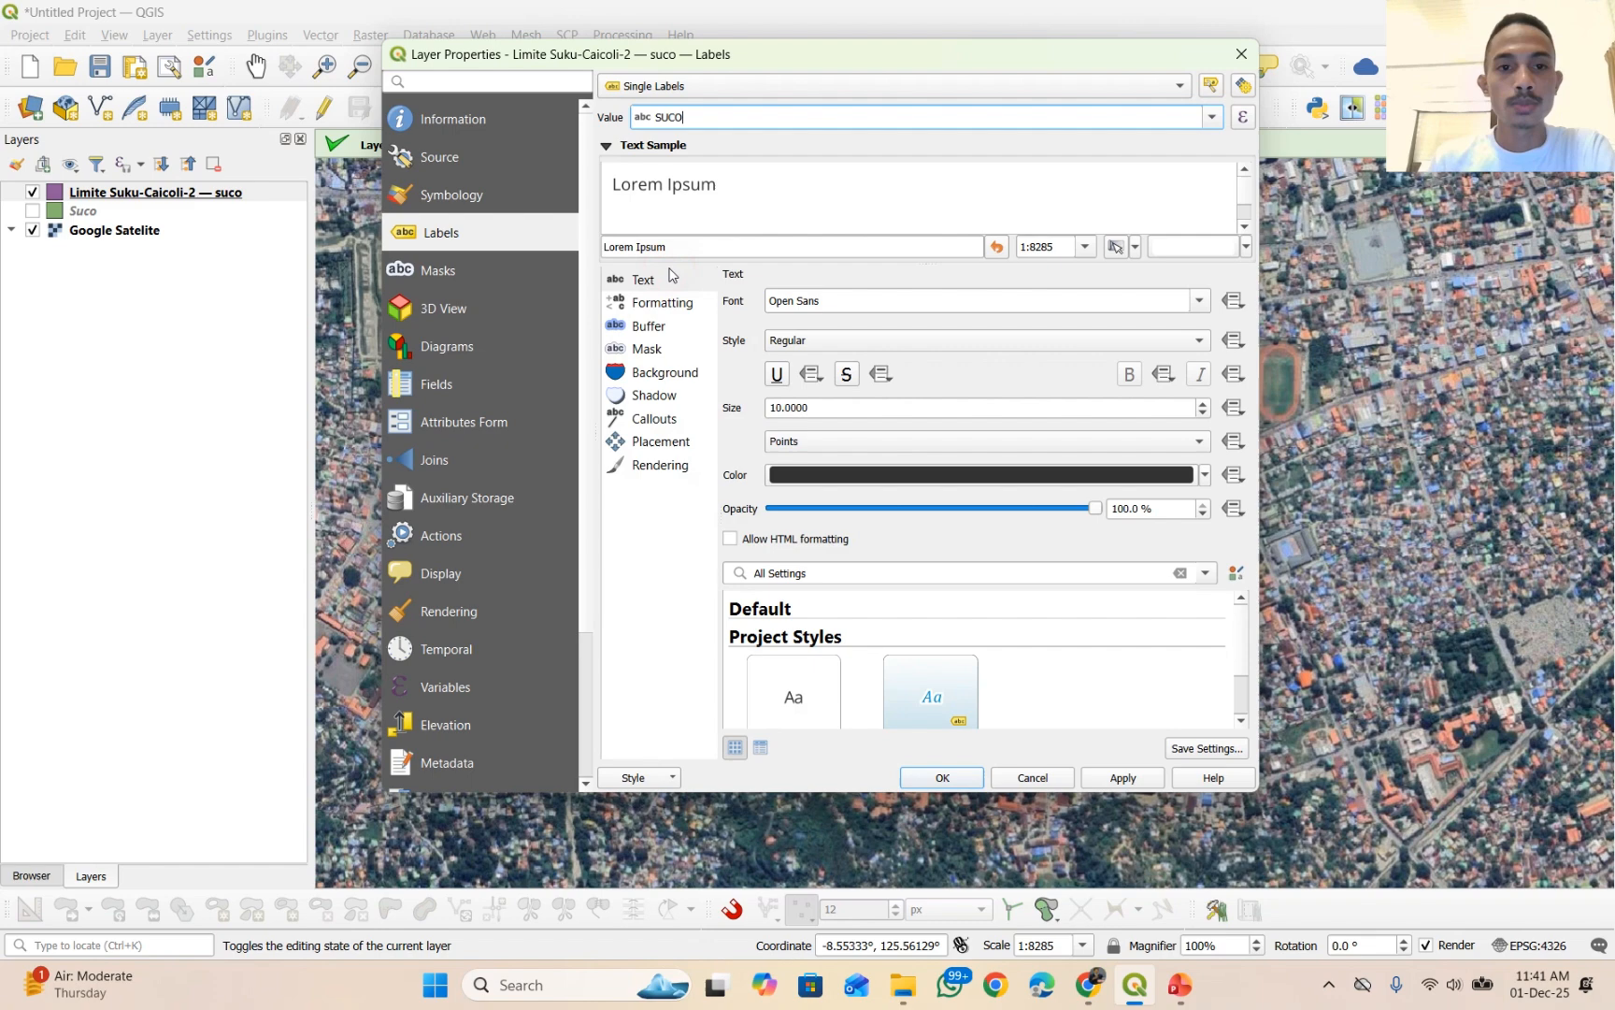
# - Add a text buffer to the Caicoli label and apply the layer's style and label settings to the map
pyautogui.click(659, 330)
pyautogui.click(735, 302)
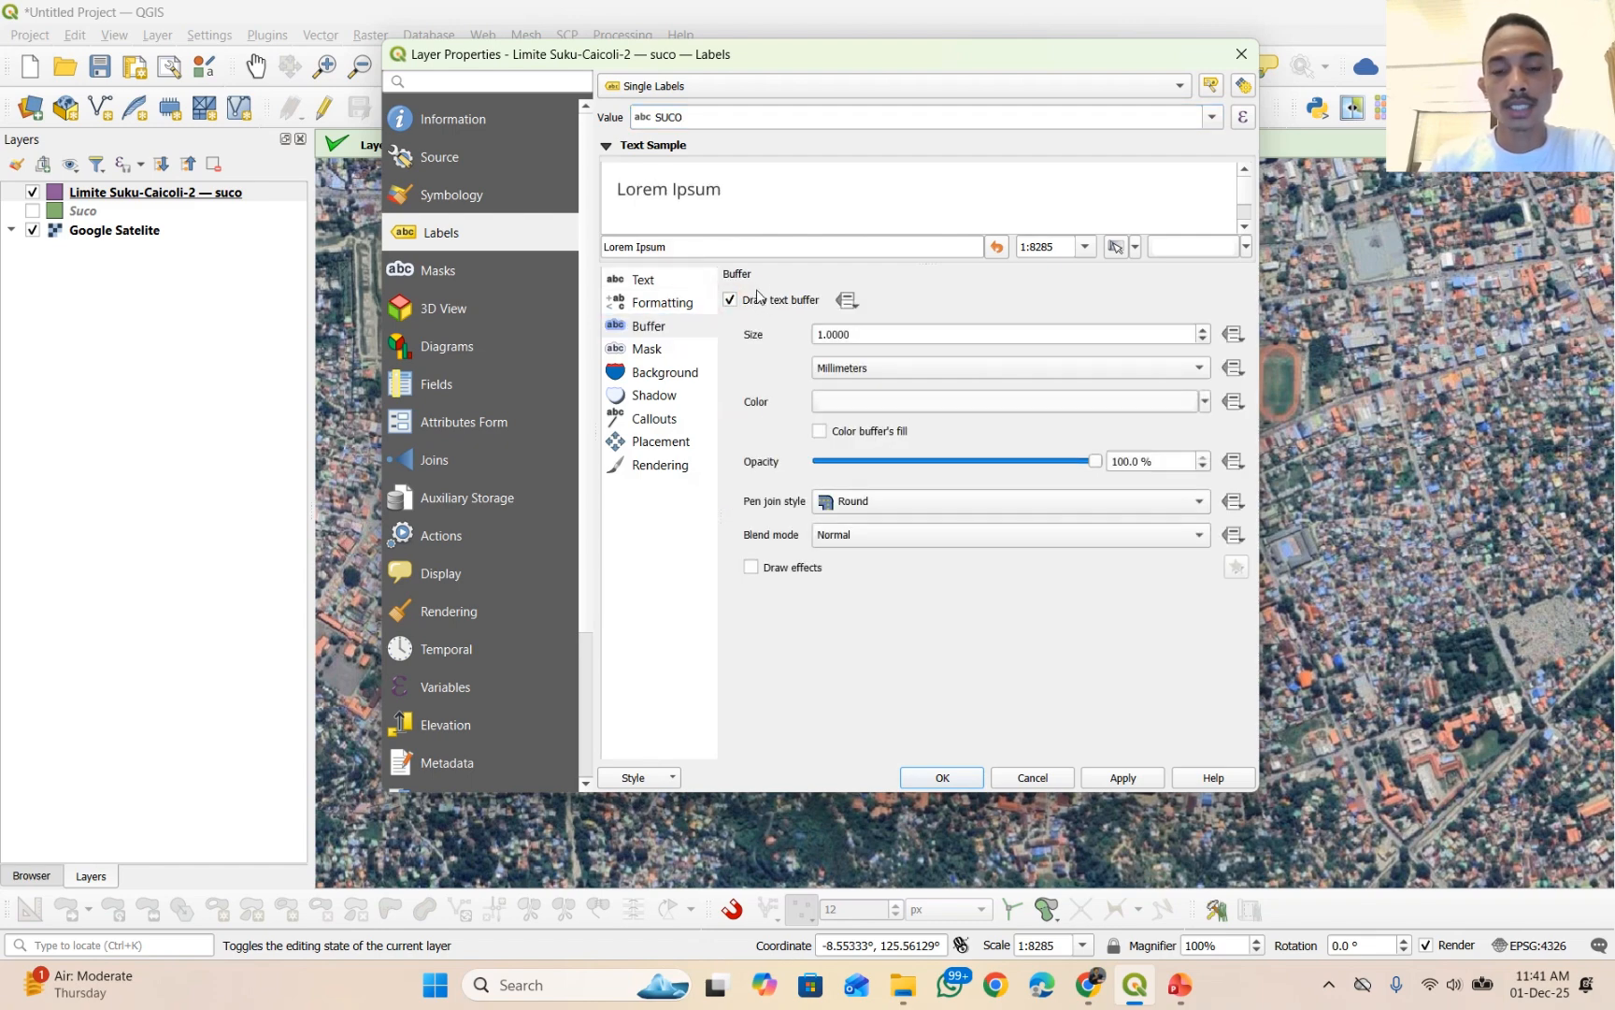
pyautogui.click(945, 776)
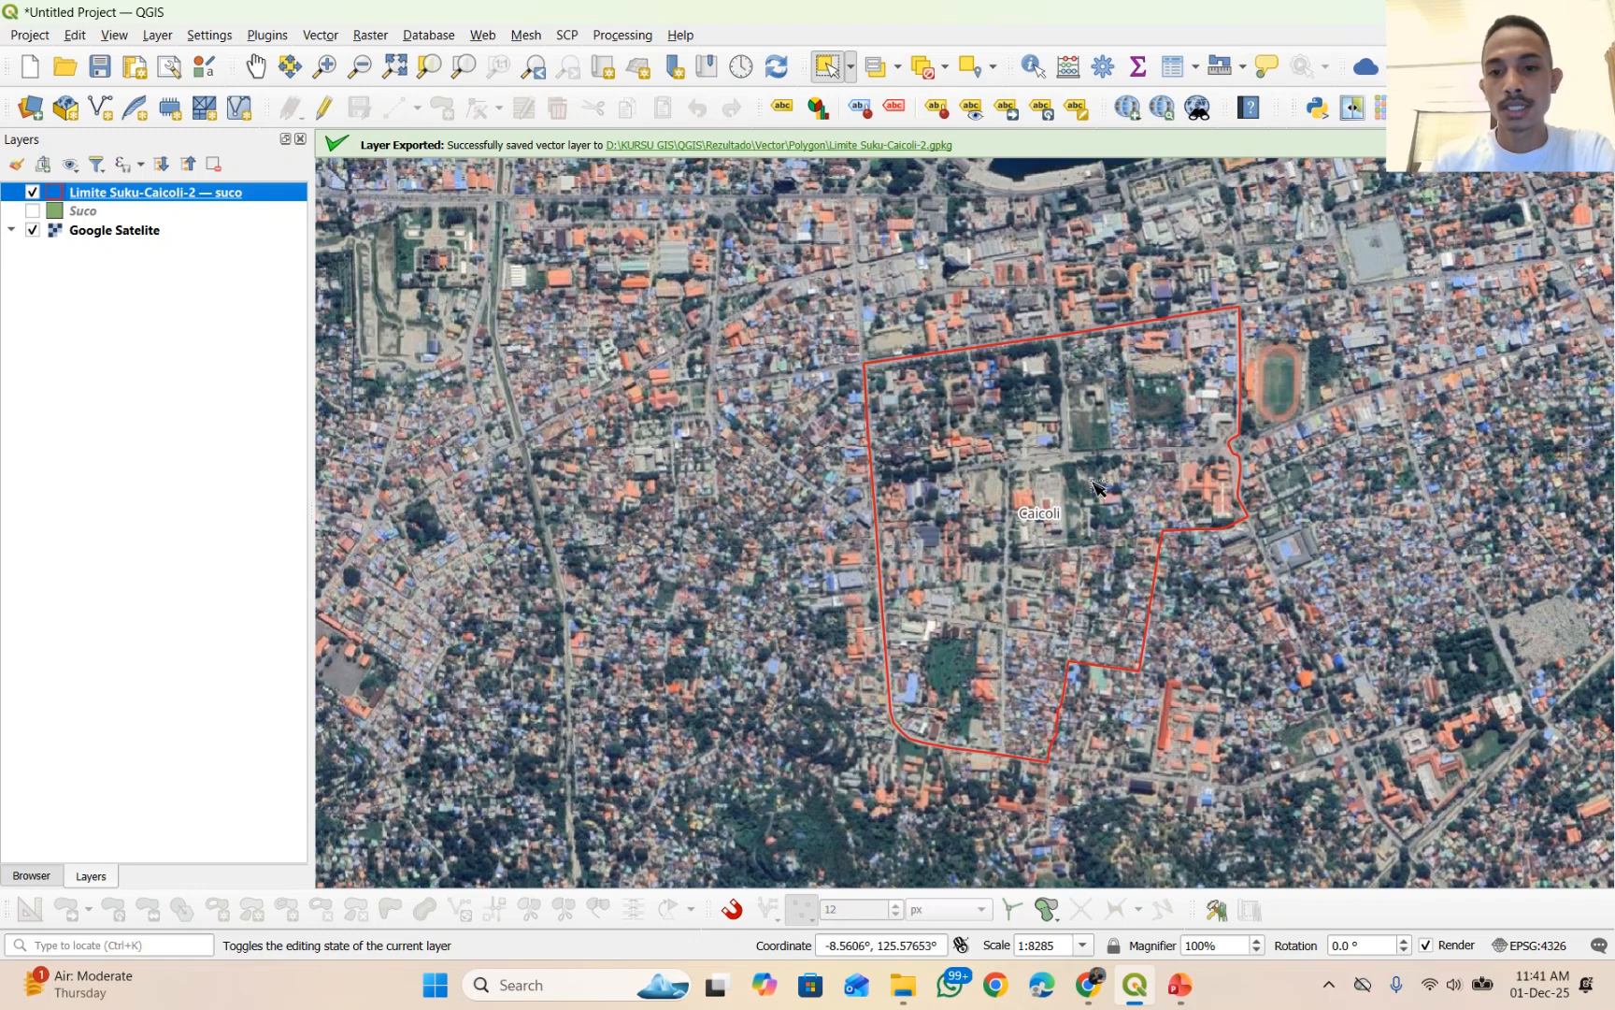
pyautogui.moveTo(1085, 477); pyautogui.dragTo(925, 445)
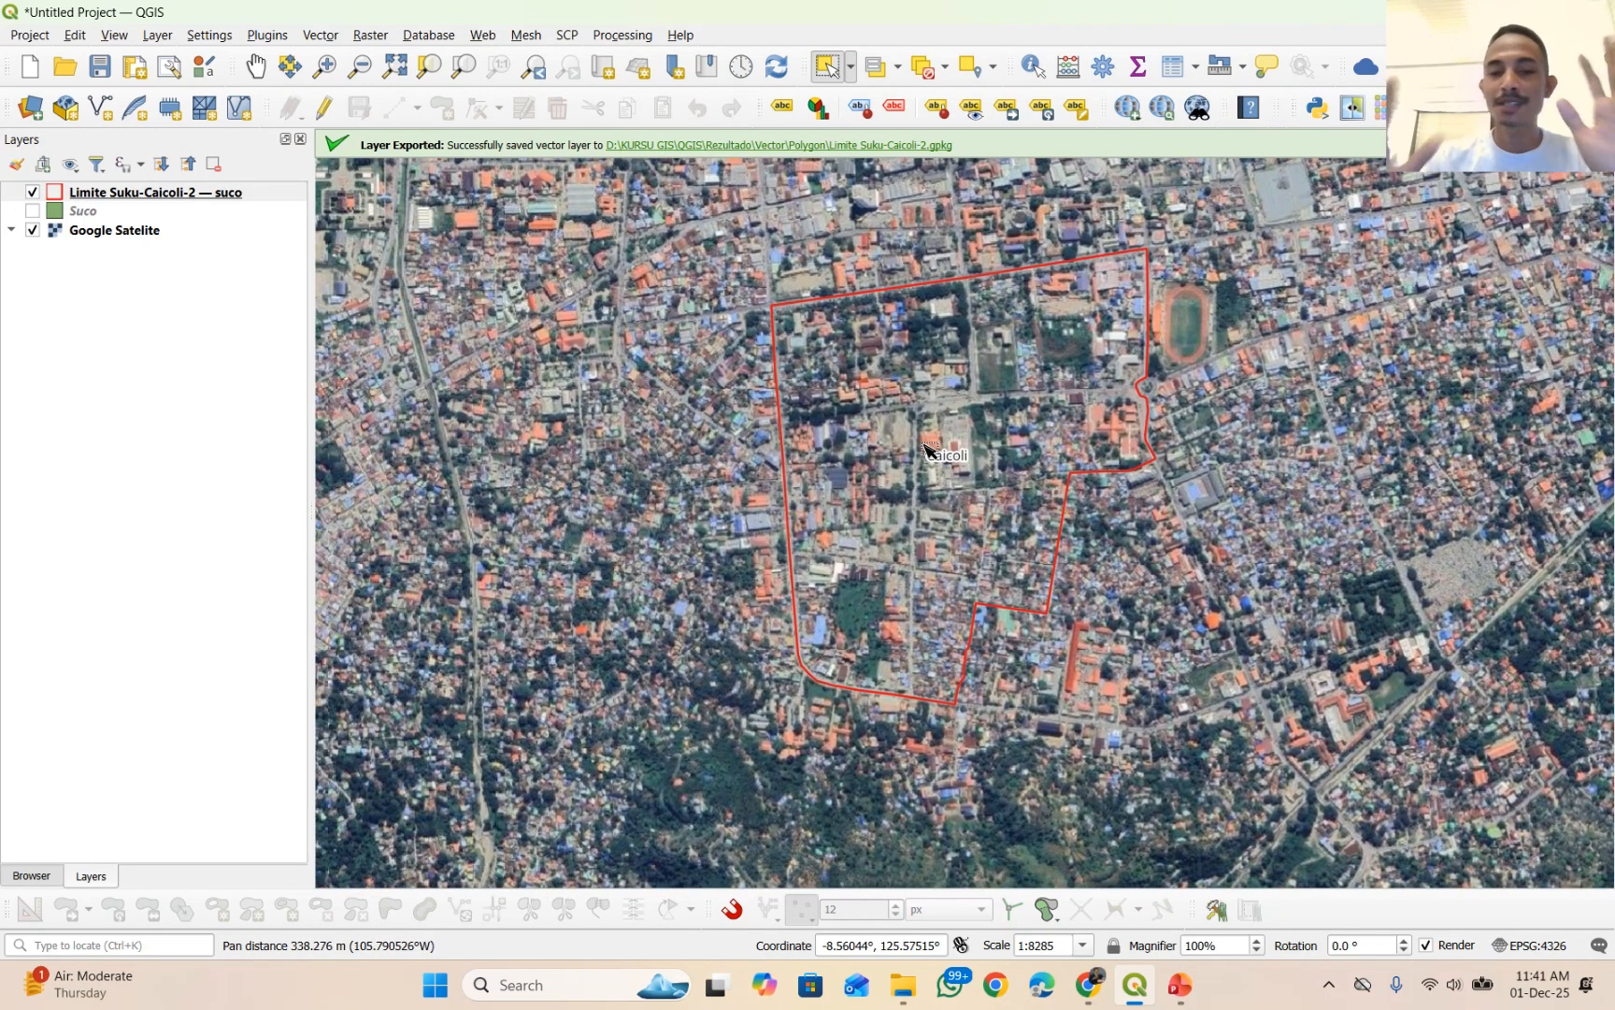